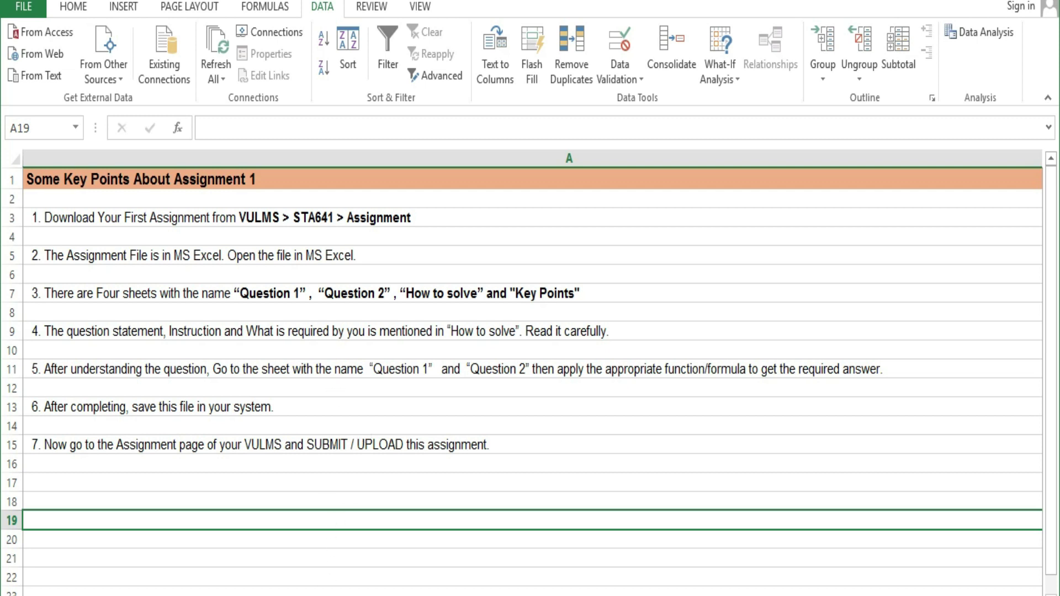
- Switch to the previous sheet, which lists the seven numbered assignment steps
{"action": "key", "text": "ctrl+Page_Up"}
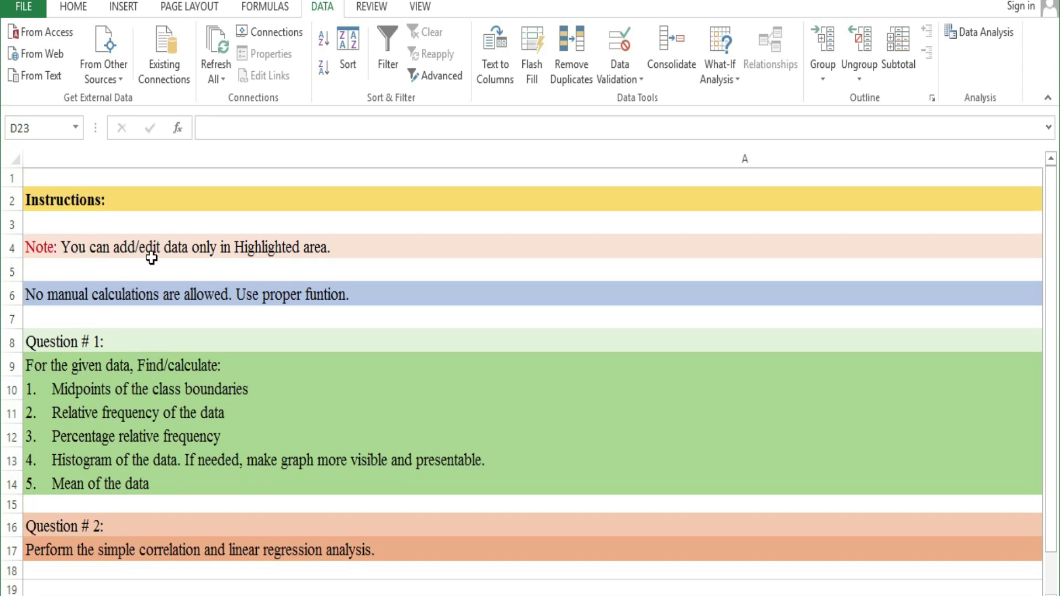
- Scroll to the Question 1 class-boundary data and its solved midpoint table
{"action": "left_click", "coordinate": [272, 269]}
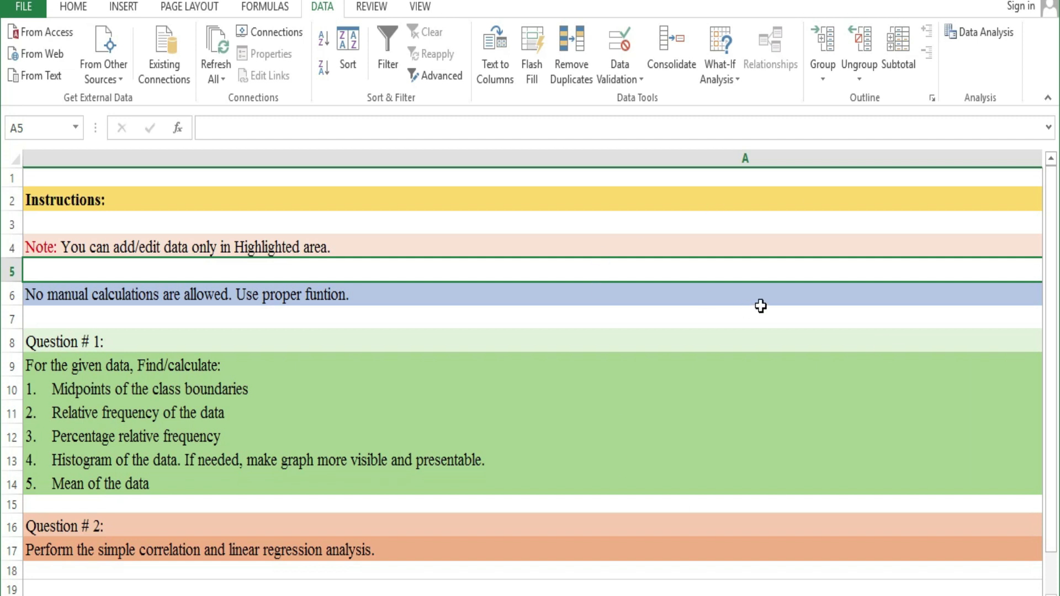
{"action": "left_click_drag", "start_coordinate": [1055, 282], "coordinate": [1055, 441]}
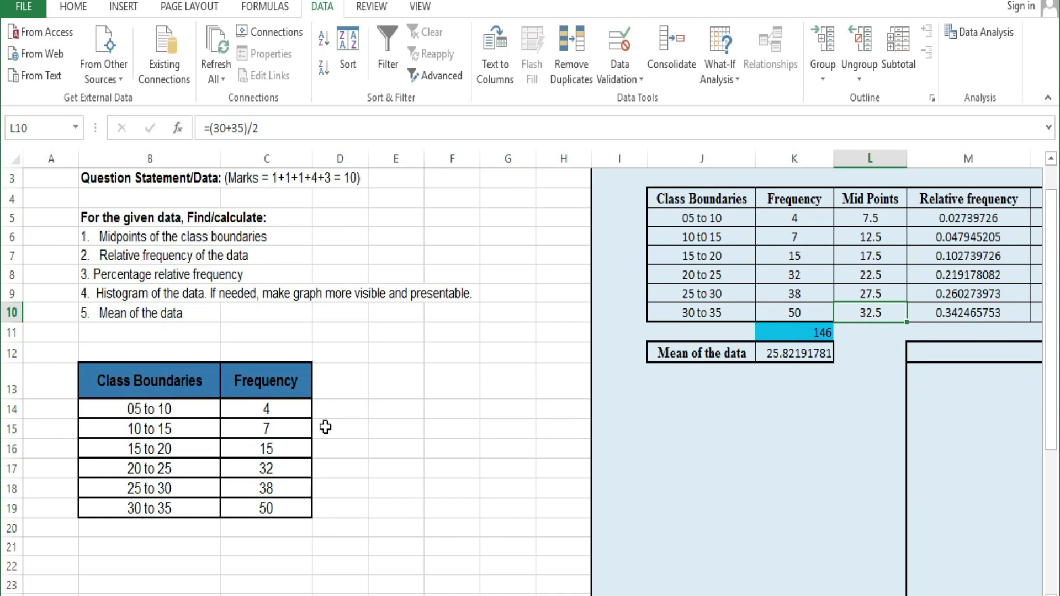
{"action": "left_click_drag", "start_coordinate": [1051, 386], "coordinate": [1051, 278]}
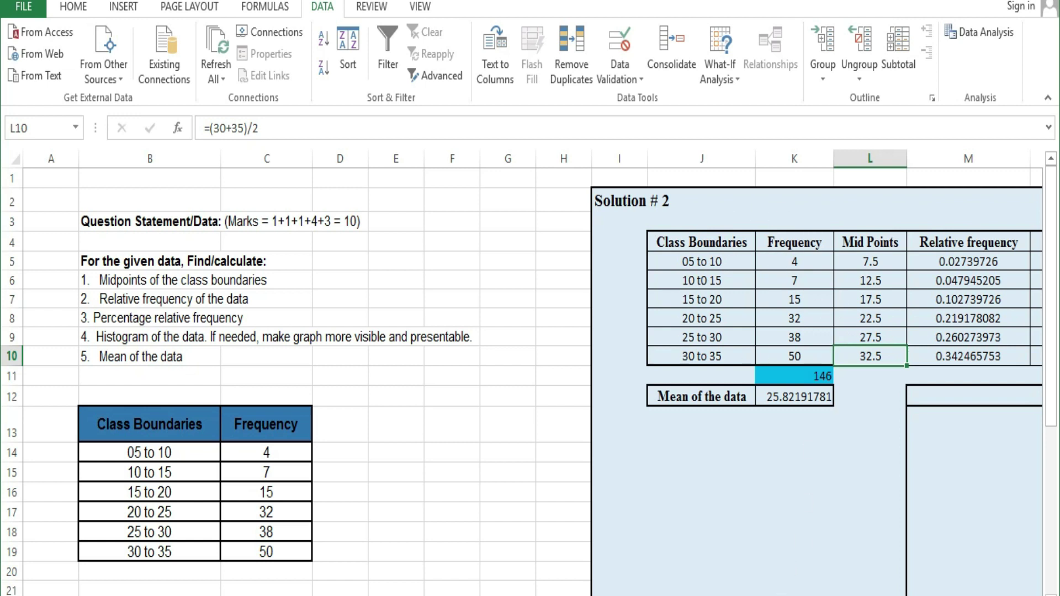
{"action": "scroll", "coordinate": [779, 593], "scroll_direction": "right", "scroll_amount": 1}
{"action": "scroll", "coordinate": [529, 477], "scroll_direction": "right", "scroll_amount": 2}
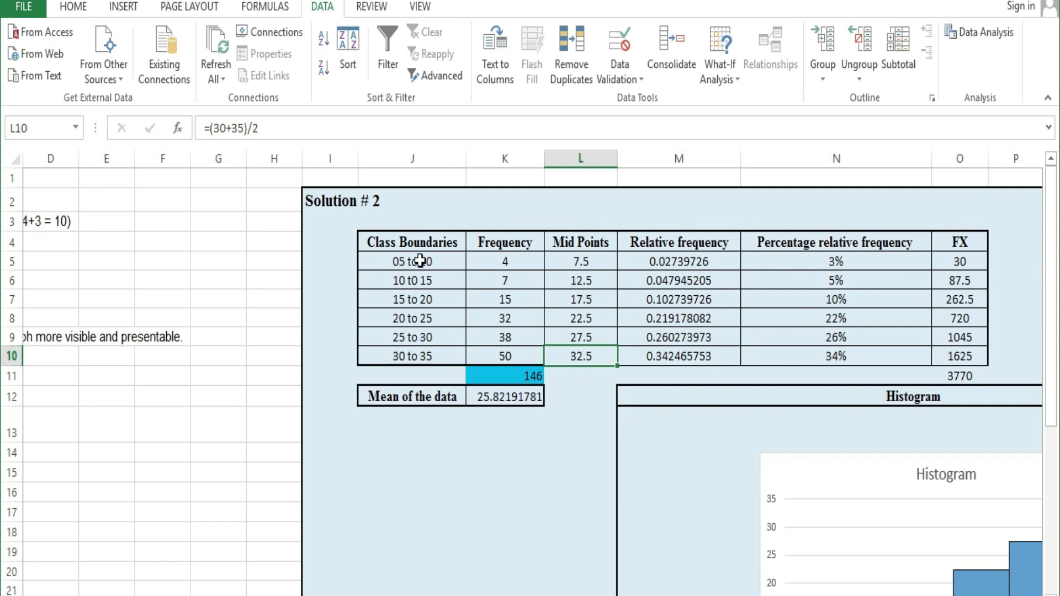
{"action": "left_click", "coordinate": [570, 261]}
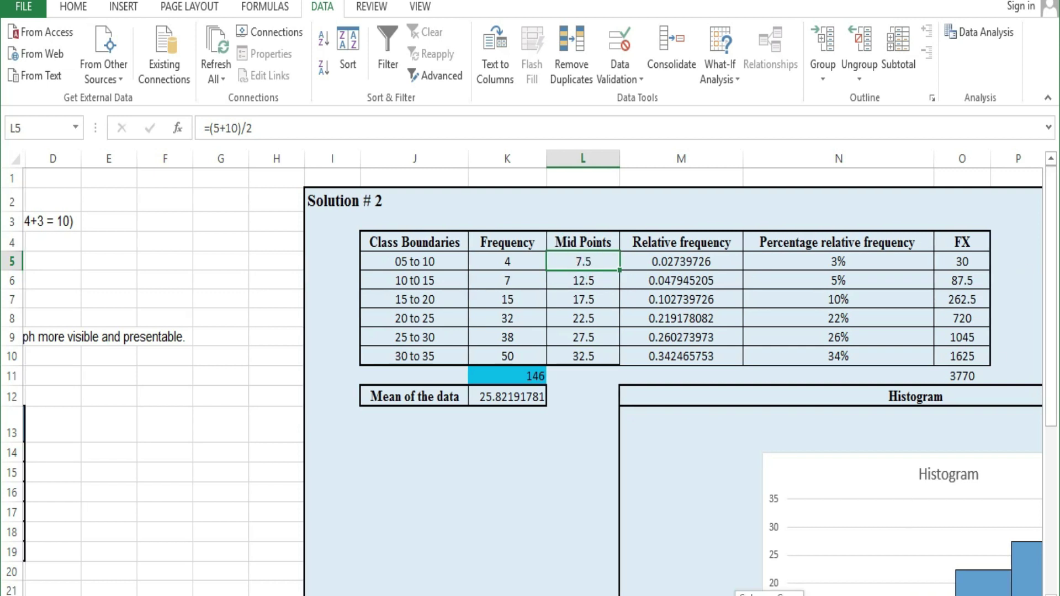
{"action": "scroll", "coordinate": [530, 373], "scroll_direction": "right", "scroll_amount": 5}
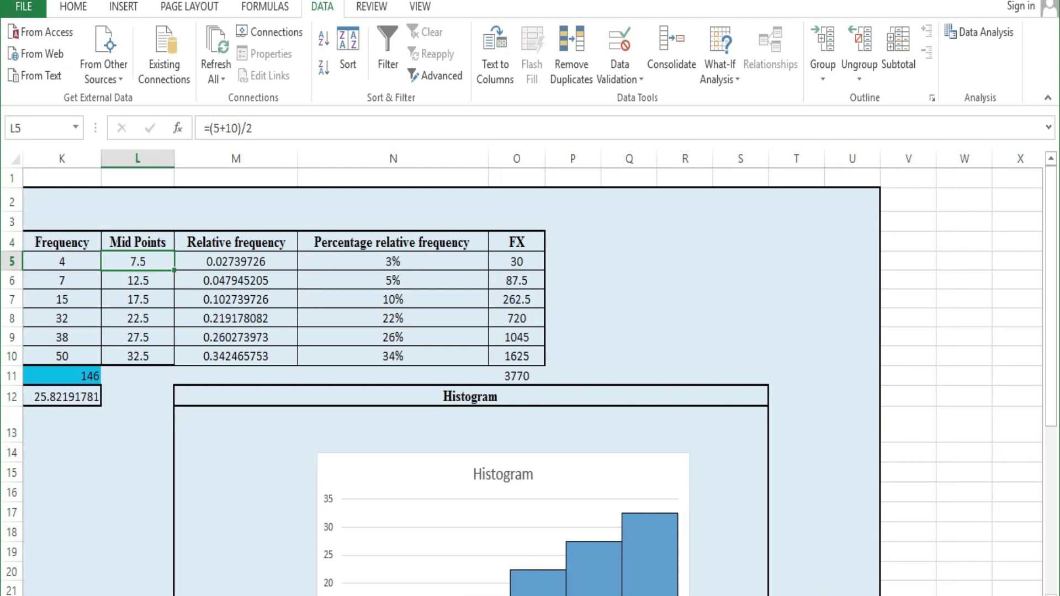
{"action": "scroll", "coordinate": [530, 373], "scroll_direction": "left", "scroll_amount": 3}
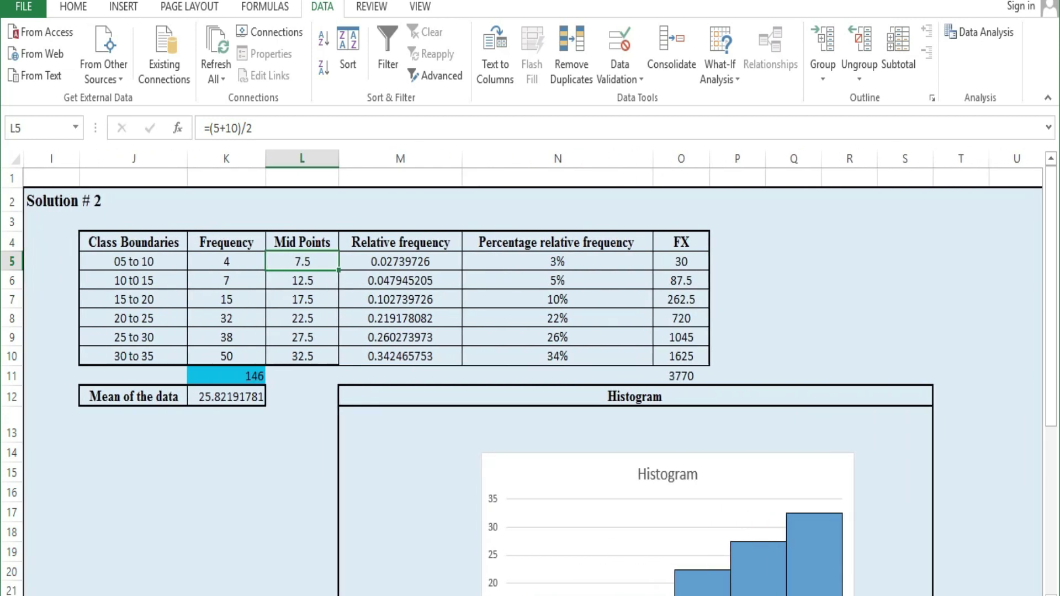
{"action": "double_click", "coordinate": [313, 261]}
- Re-enter L5's midpoint formula as =(05+10)/2, giving 7.5
{"action": "left_click", "coordinate": [329, 263]}
{"action": "key", "text": "BackSpace"}
{"action": "key", "text": "BackSpace"}
{"action": "key", "text": "BackSpace"}
{"action": "key", "text": "BackSpace"}
{"action": "key", "text": "BackSpace"}
{"action": "key", "text": "BackSpace"}
{"action": "key", "text": "BackSpace"}
{"action": "key", "text": "BackSpace"}
{"action": "key", "text": "BackSpace"}
{"action": "type", "text": "="}
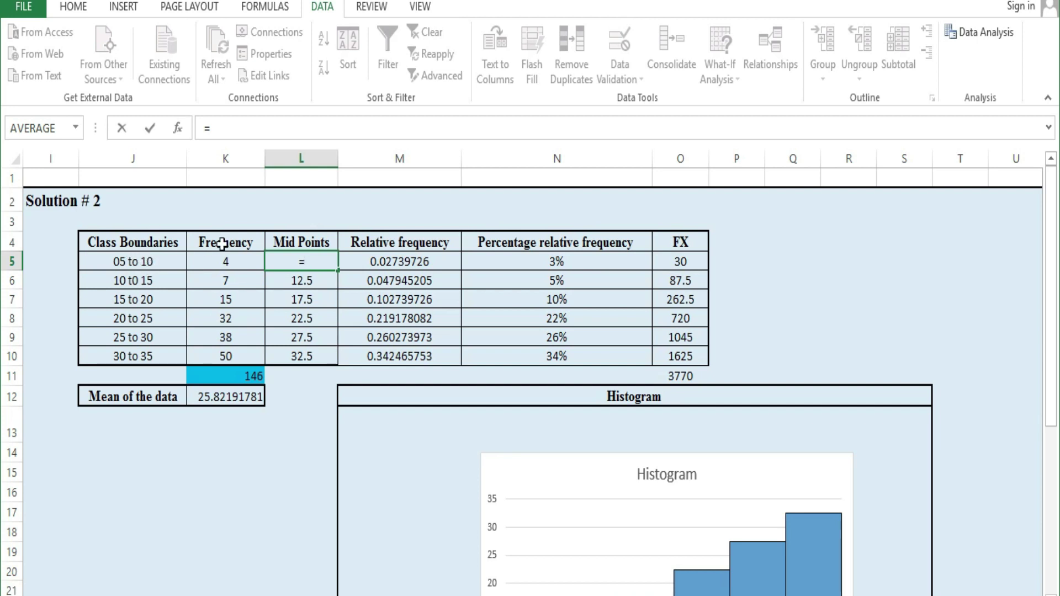
{"action": "type", "text": "05+10)"}
{"action": "key", "text": "Left"}
{"action": "key", "text": "Left"}
{"action": "key", "text": "Left"}
{"action": "key", "text": "Left"}
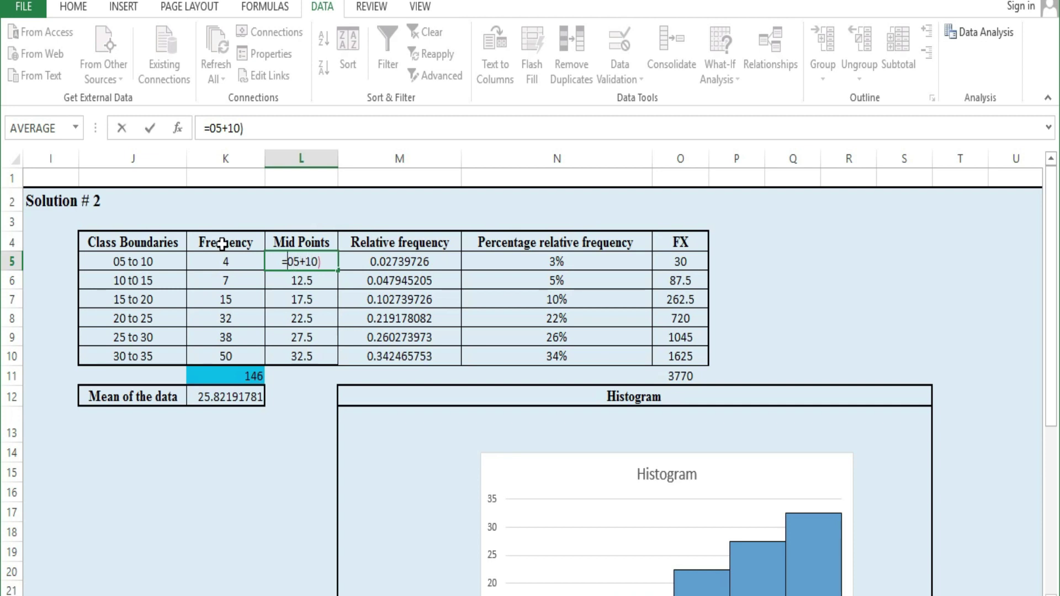
{"action": "type", "text": "("}
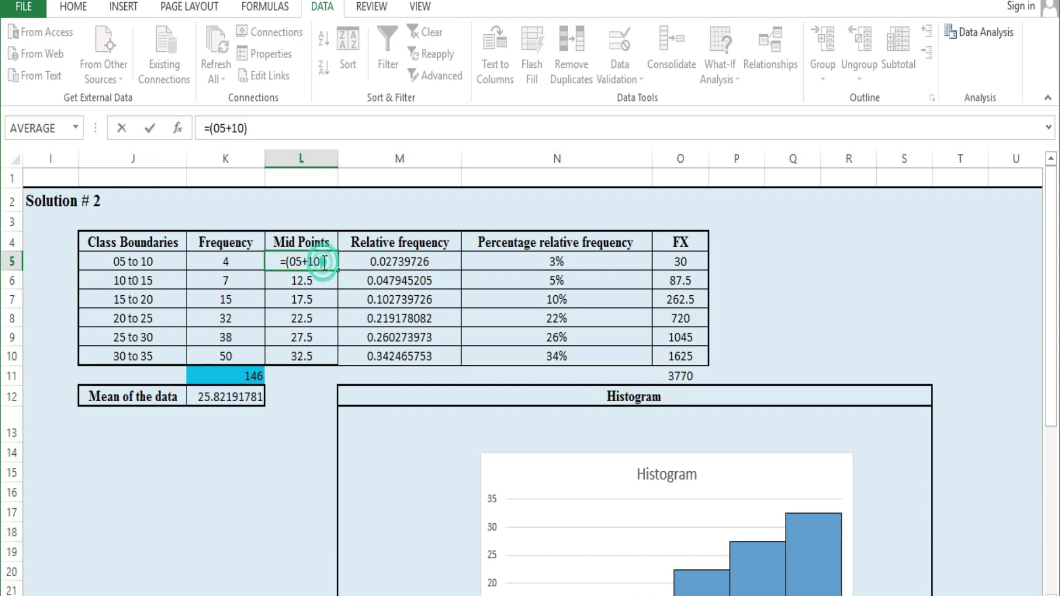
{"action": "type", "text": "/2"}
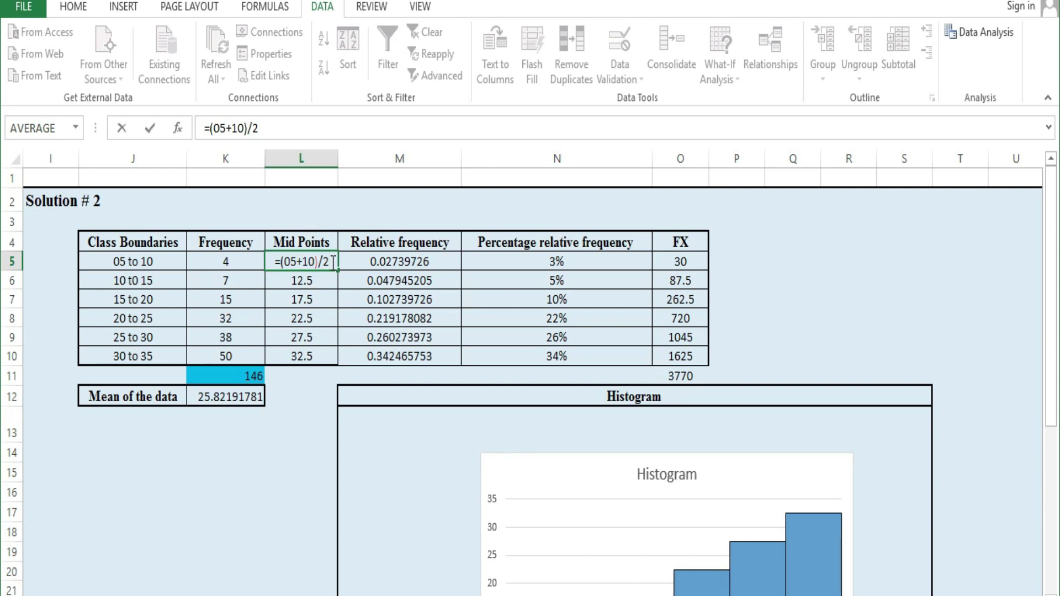
{"action": "key", "text": "Return"}
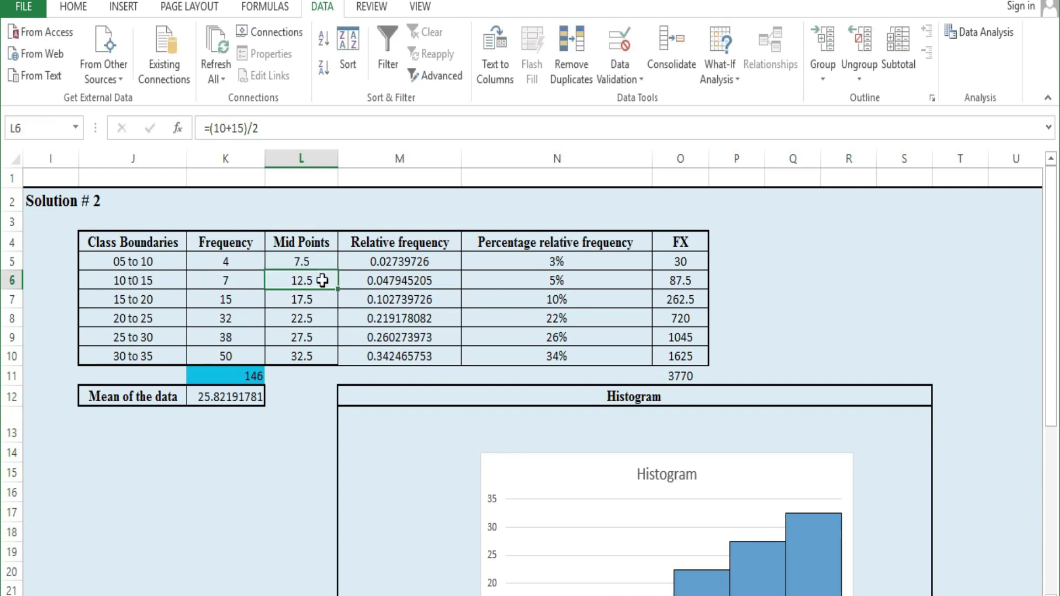
- Re-enter L6's midpoint formula as =(10+15)/2, giving 12.5
{"action": "double_click", "coordinate": [323, 280]}
{"action": "key", "text": "BackSpace"}
{"action": "key", "text": "BackSpace"}
{"action": "key", "text": "BackSpace"}
{"action": "key", "text": "BackSpace"}
{"action": "key", "text": "BackSpace"}
{"action": "key", "text": "BackSpace"}
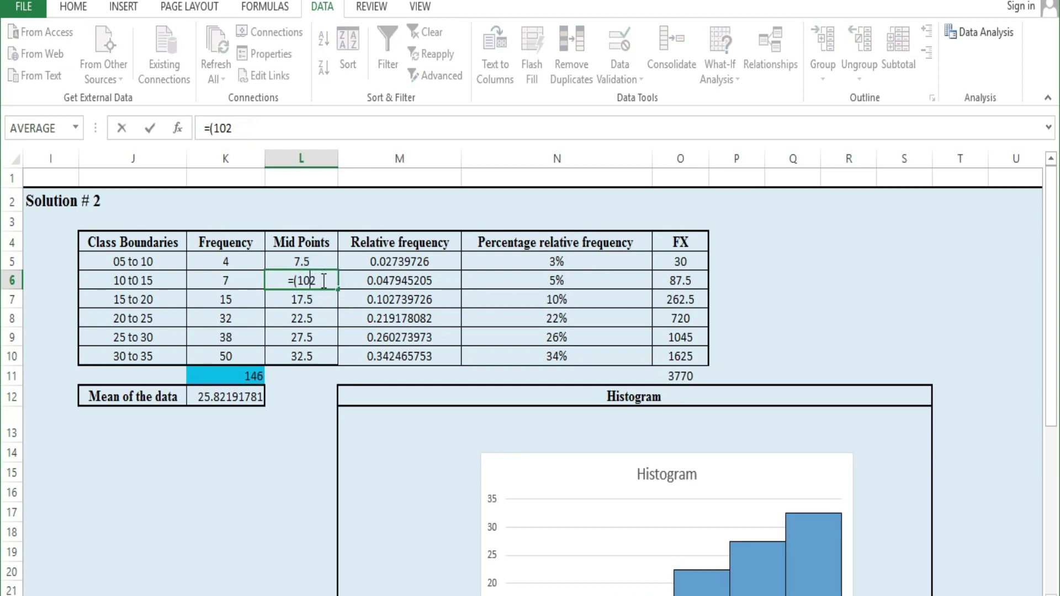
{"action": "key", "text": "BackSpace"}
{"action": "key", "text": "BackSpace"}
{"action": "type", "text": "("}
{"action": "left_click", "coordinate": [323, 282]}
{"action": "key", "text": "BackSpace"}
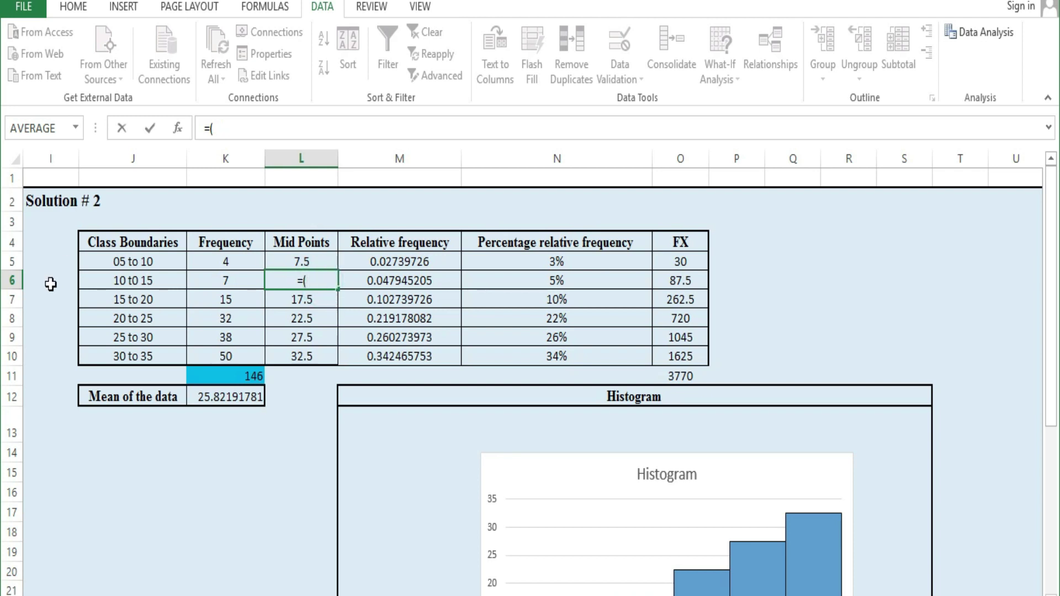
{"action": "type", "text": "10"}
{"action": "key", "text": "BackSpace"}
{"action": "key", "text": "BackSpace"}
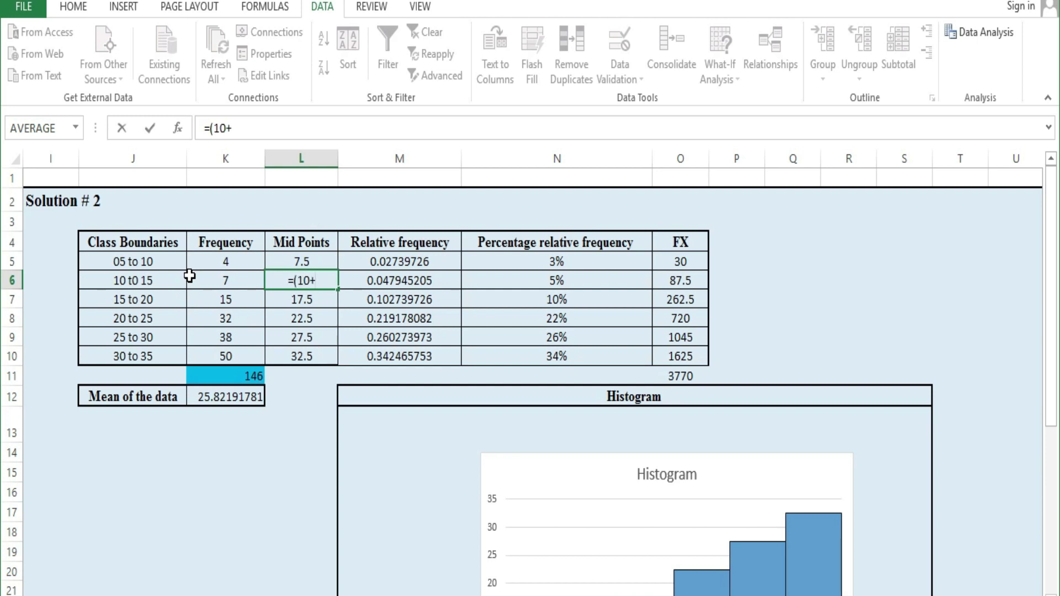
{"action": "type", "text": "10+15)/2"}
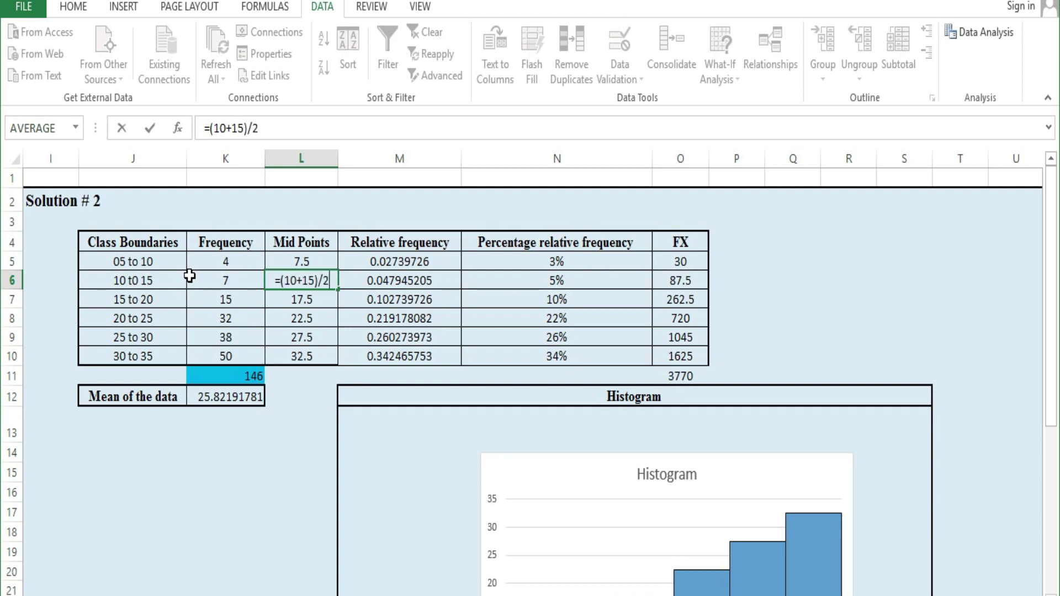
{"action": "key", "text": "Return"}
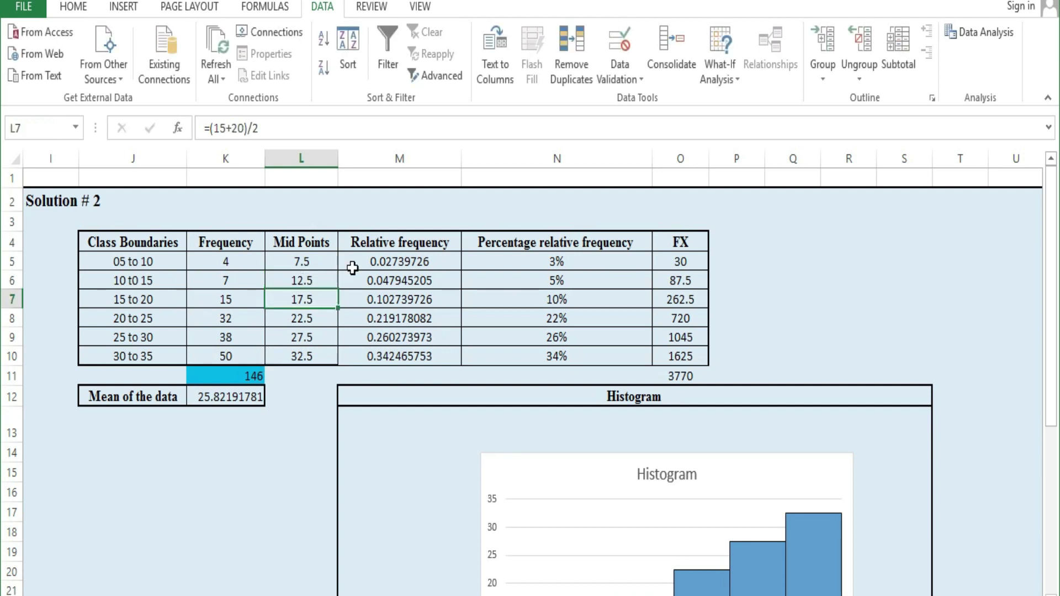
{"action": "left_click", "coordinate": [318, 277]}
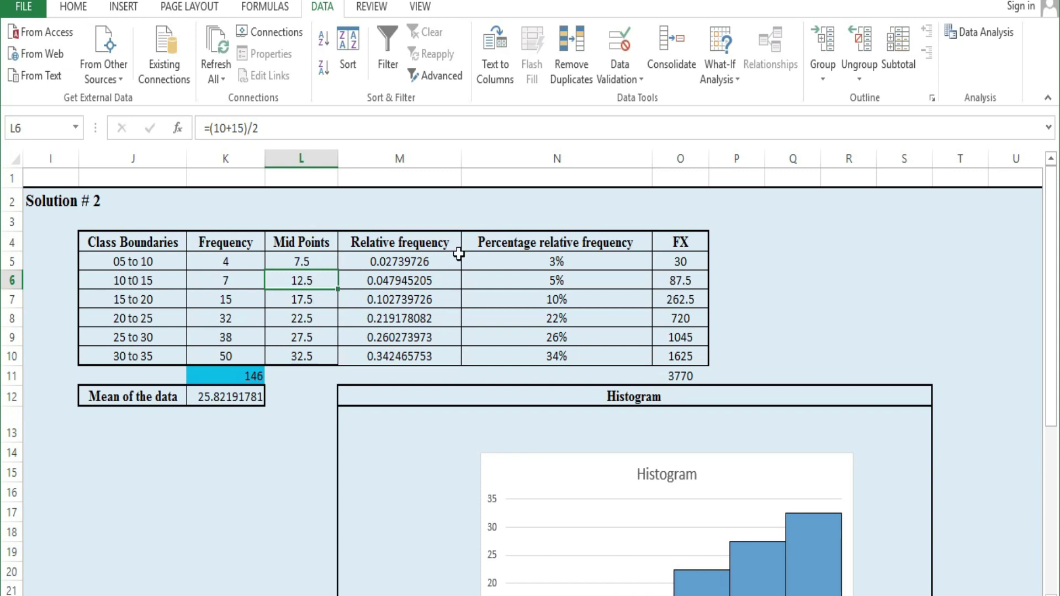
{"action": "left_click", "coordinate": [420, 259]}
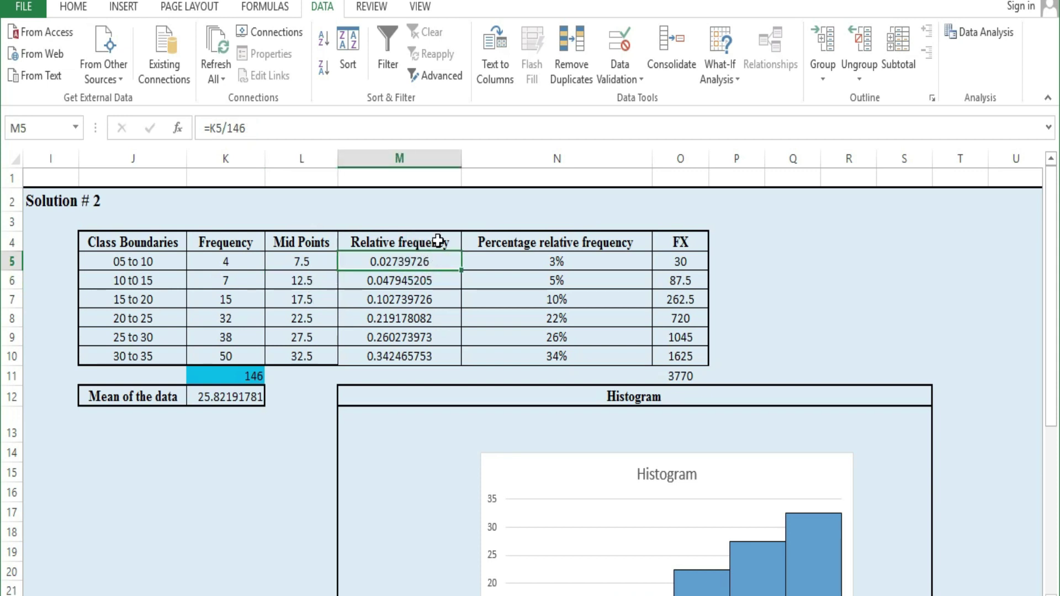
- Clear the old relative frequency formulas from M5 through M10
{"action": "double_click", "coordinate": [439, 257]}
{"action": "key", "text": "BackSpace"}
{"action": "key", "text": "BackSpace"}
{"action": "key", "text": "BackSpace"}
{"action": "key", "text": "BackSpace"}
{"action": "key", "text": "BackSpace"}
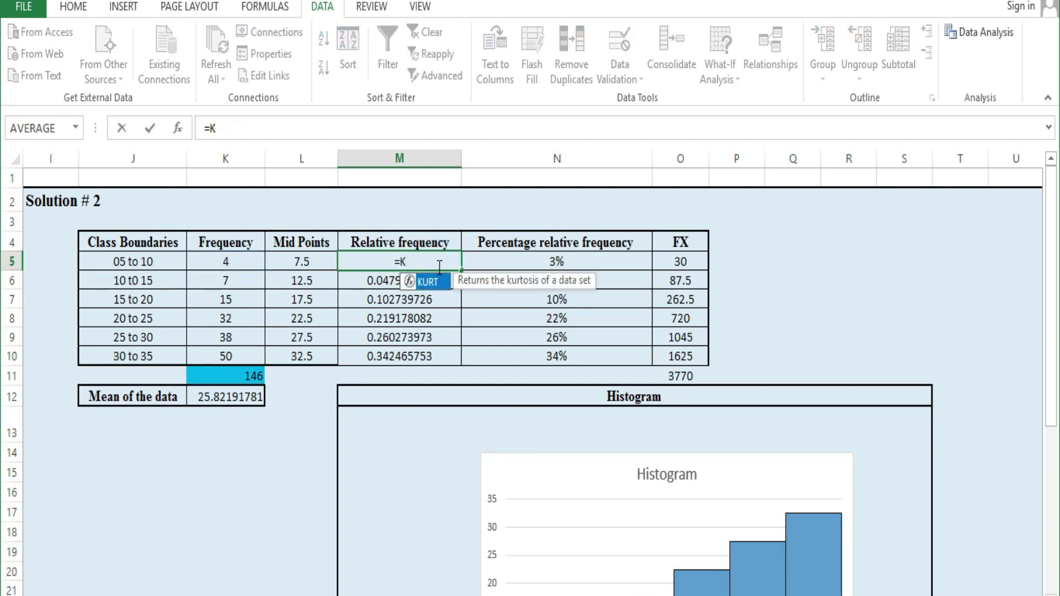
{"action": "type", "text": "]"}
{"action": "key", "text": "BackSpace"}
{"action": "key", "text": "Escape"}
{"action": "key", "text": "Delete"}
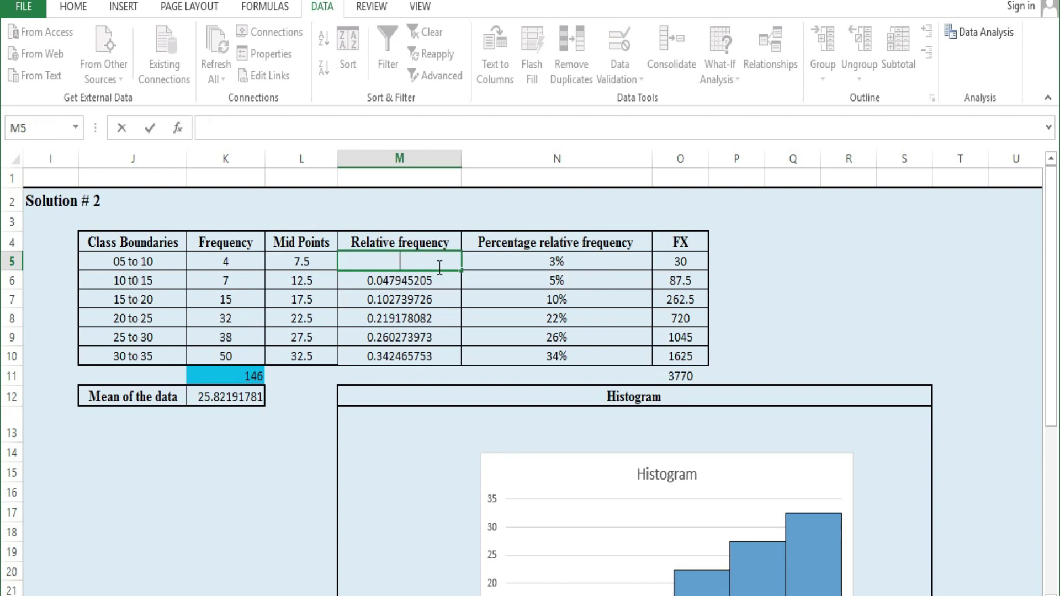
{"action": "left_click", "coordinate": [439, 286]}
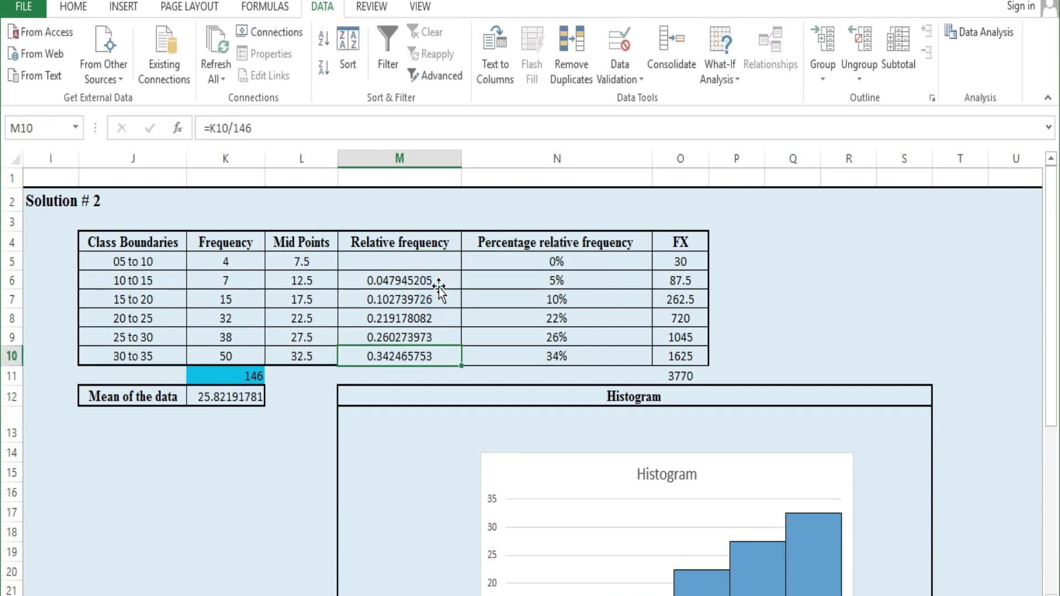
{"action": "double_click", "coordinate": [440, 284]}
{"action": "key", "text": "BackSpace"}
{"action": "key", "text": "BackSpace"}
{"action": "key", "text": "BackSpace"}
{"action": "key", "text": "BackSpace"}
{"action": "key", "text": "BackSpace"}
{"action": "key", "text": "BackSpace"}
{"action": "key", "text": "BackSpace"}
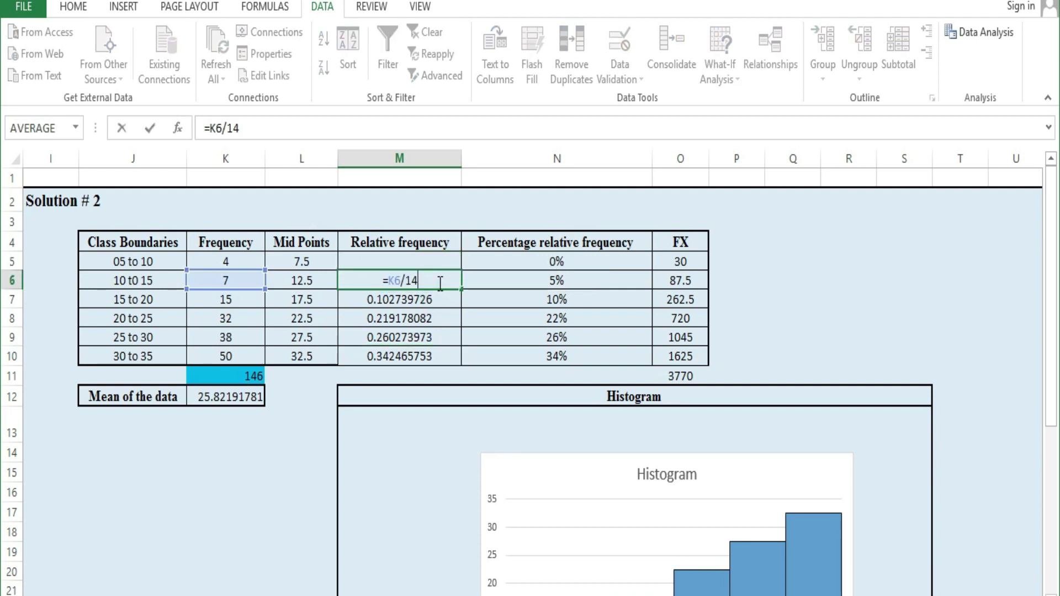
{"action": "double_click", "coordinate": [440, 301]}
{"action": "key", "text": "BackSpace"}
{"action": "key", "text": "BackSpace"}
{"action": "key", "text": "BackSpace"}
{"action": "key", "text": "BackSpace"}
{"action": "key", "text": "BackSpace"}
{"action": "key", "text": "BackSpace"}
{"action": "key", "text": "BackSpace"}
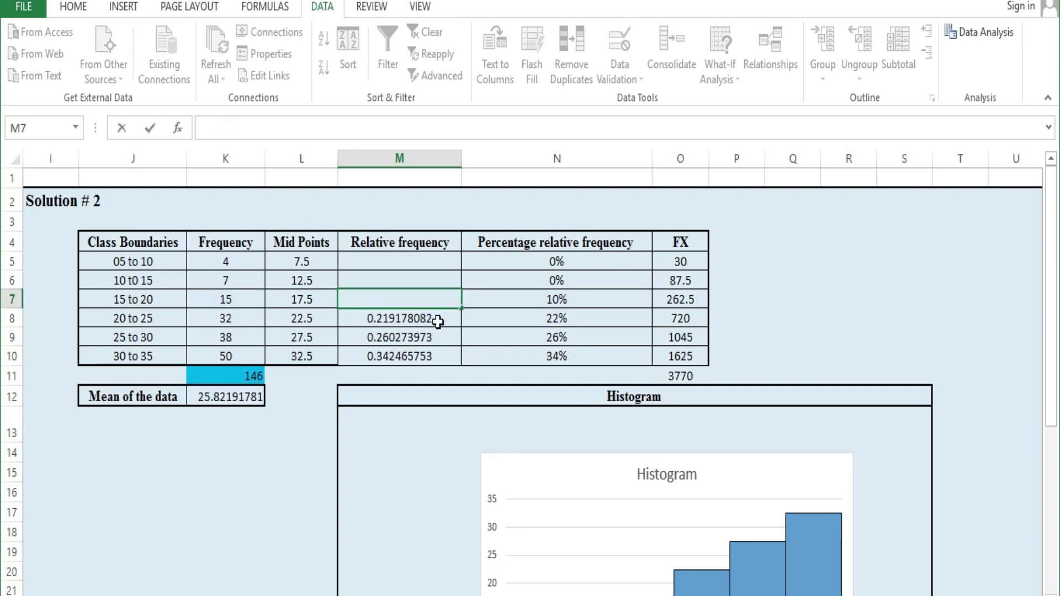
{"action": "double_click", "coordinate": [440, 320]}
{"action": "key", "text": "BackSpace"}
{"action": "key", "text": "BackSpace"}
{"action": "key", "text": "BackSpace"}
{"action": "key", "text": "BackSpace"}
{"action": "key", "text": "BackSpace"}
{"action": "key", "text": "BackSpace"}
{"action": "key", "text": "BackSpace"}
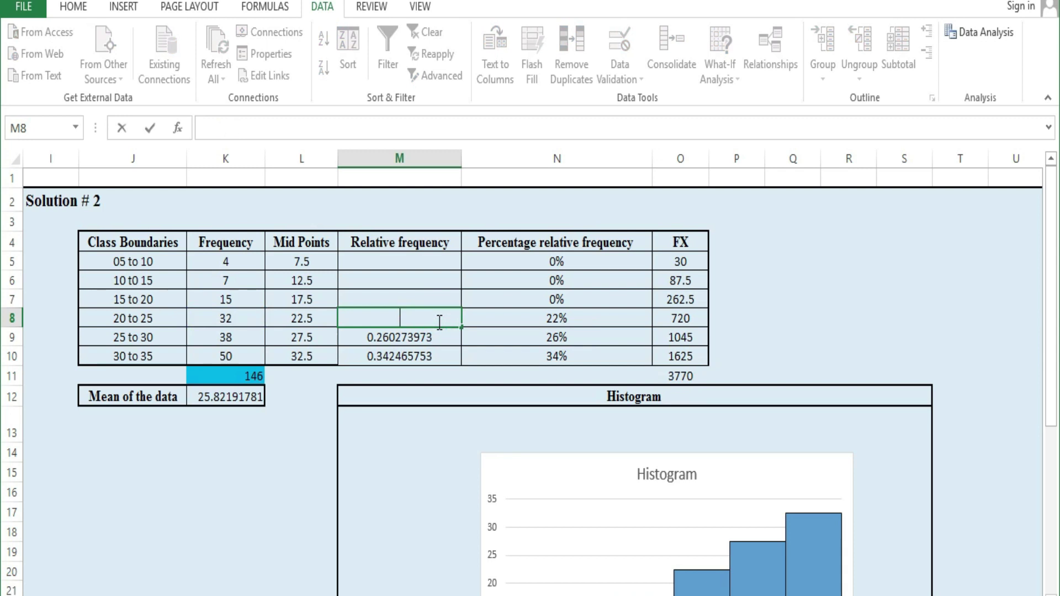
{"action": "left_click", "coordinate": [437, 348]}
{"action": "key", "text": "Up"}
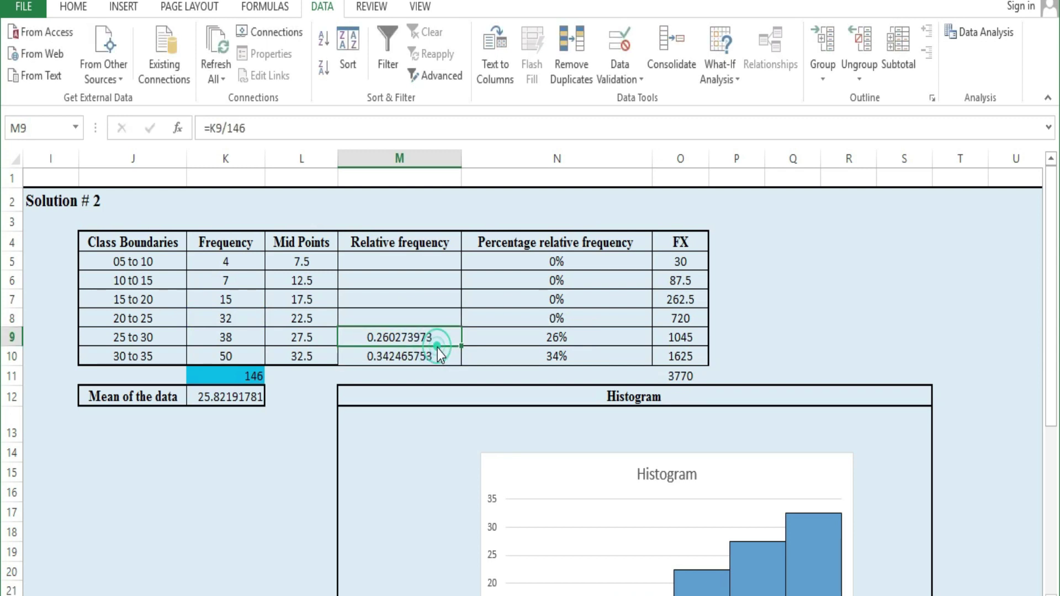
{"action": "double_click", "coordinate": [436, 337]}
{"action": "key", "text": "BackSpace"}
{"action": "key", "text": "BackSpace"}
{"action": "key", "text": "BackSpace"}
{"action": "key", "text": "BackSpace"}
{"action": "key", "text": "BackSpace"}
{"action": "key", "text": "BackSpace"}
{"action": "key", "text": "BackSpace"}
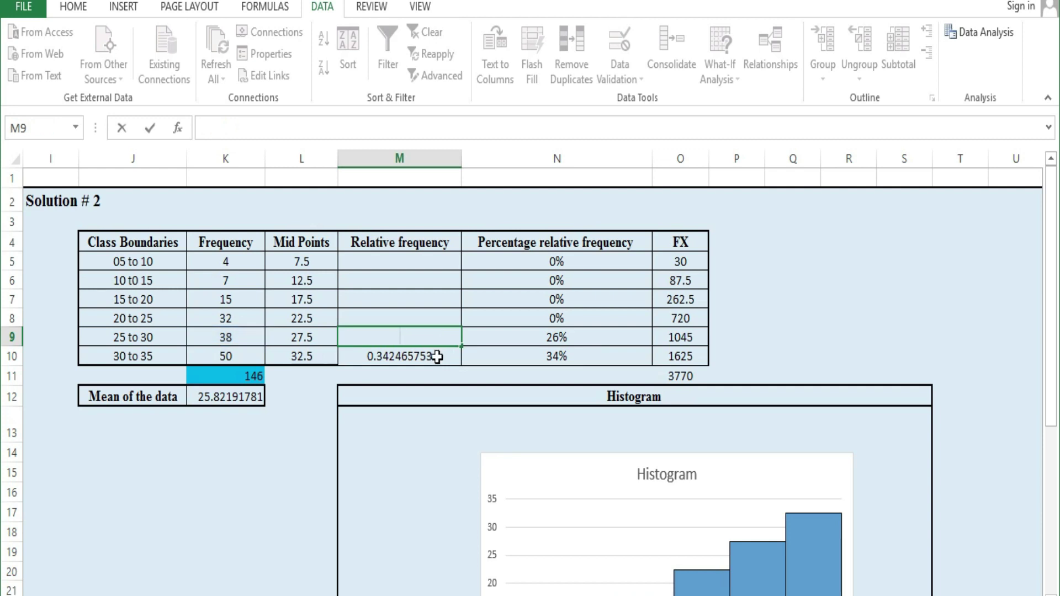
{"action": "left_click", "coordinate": [437, 358]}
{"action": "double_click", "coordinate": [437, 357]}
{"action": "key", "text": "BackSpace"}
{"action": "key", "text": "BackSpace"}
{"action": "key", "text": "BackSpace"}
{"action": "key", "text": "BackSpace"}
{"action": "key", "text": "BackSpace"}
{"action": "key", "text": "BackSpace"}
{"action": "key", "text": "BackSpace"}
{"action": "key", "text": "BackSpace"}
- Enter =K5/146 in M5 and fill it down to M10
{"action": "left_click", "coordinate": [406, 261]}
{"action": "type", "text": "="}
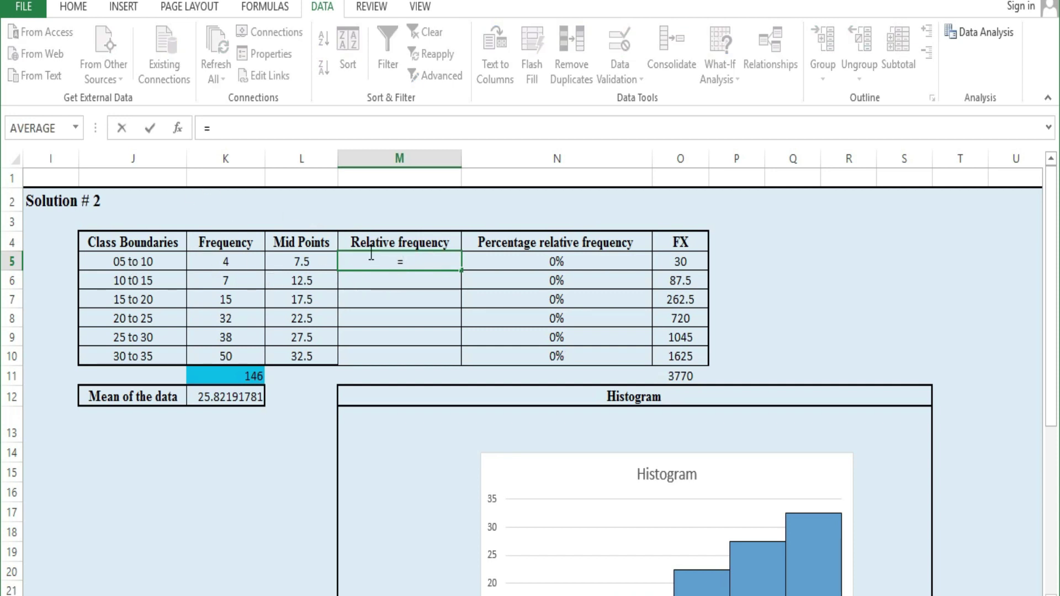
{"action": "left_click", "coordinate": [244, 261]}
{"action": "type", "text": "/"}
{"action": "left_click", "coordinate": [249, 376]}
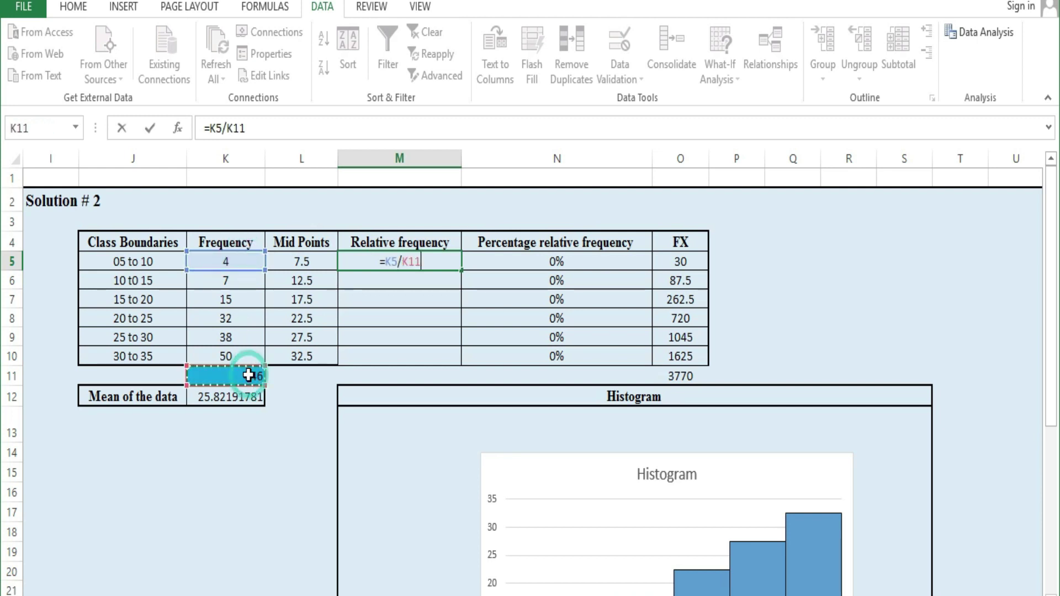
{"action": "key", "text": "BackSpace"}
{"action": "key", "text": "BackSpace"}
{"action": "key", "text": "BackSpace"}
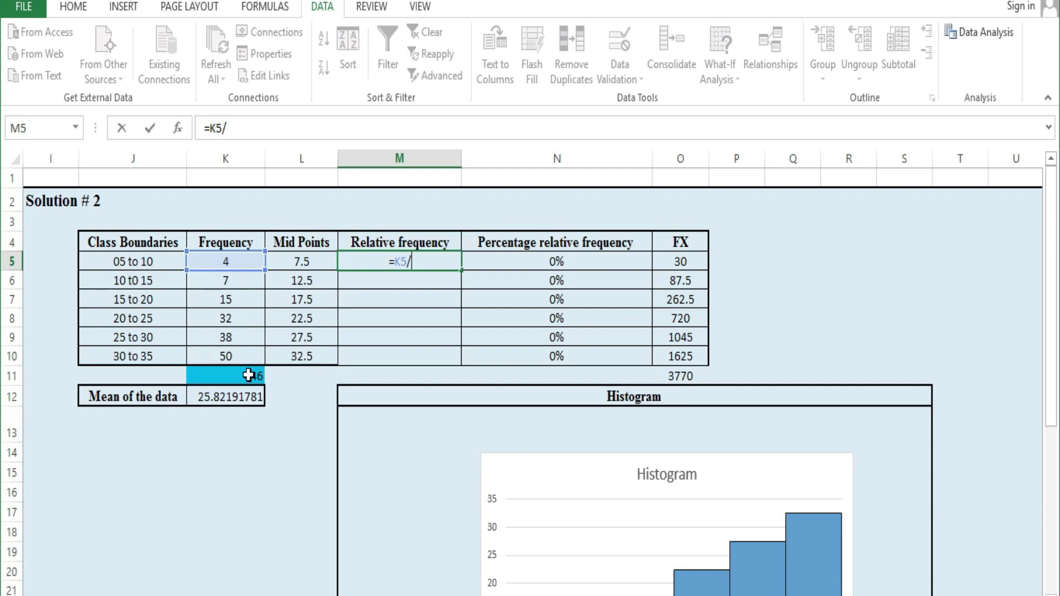
{"action": "type", "text": "146"}
{"action": "key", "text": "Return"}
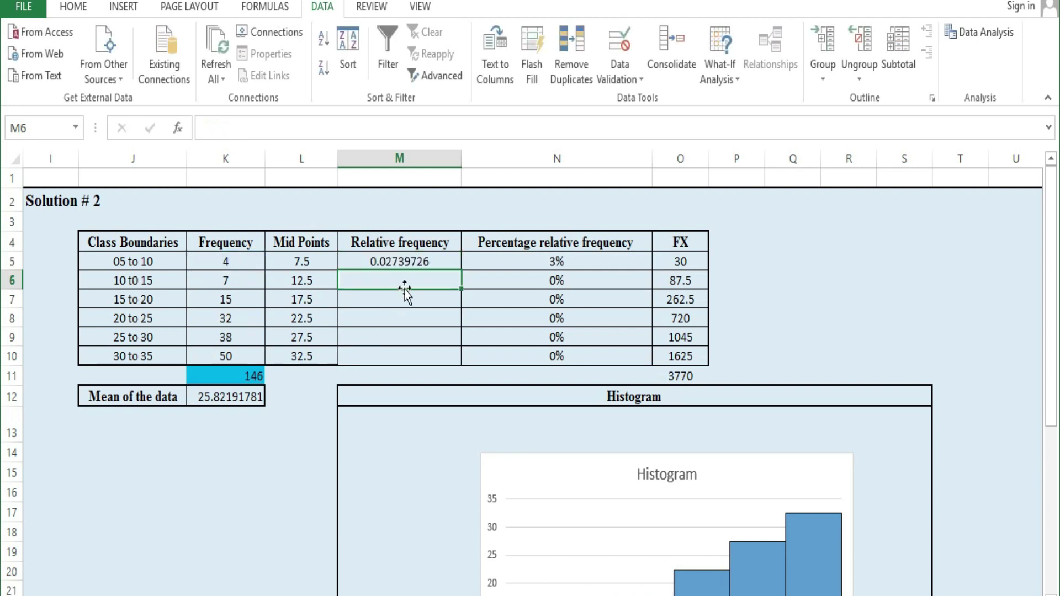
{"action": "left_click", "coordinate": [406, 263]}
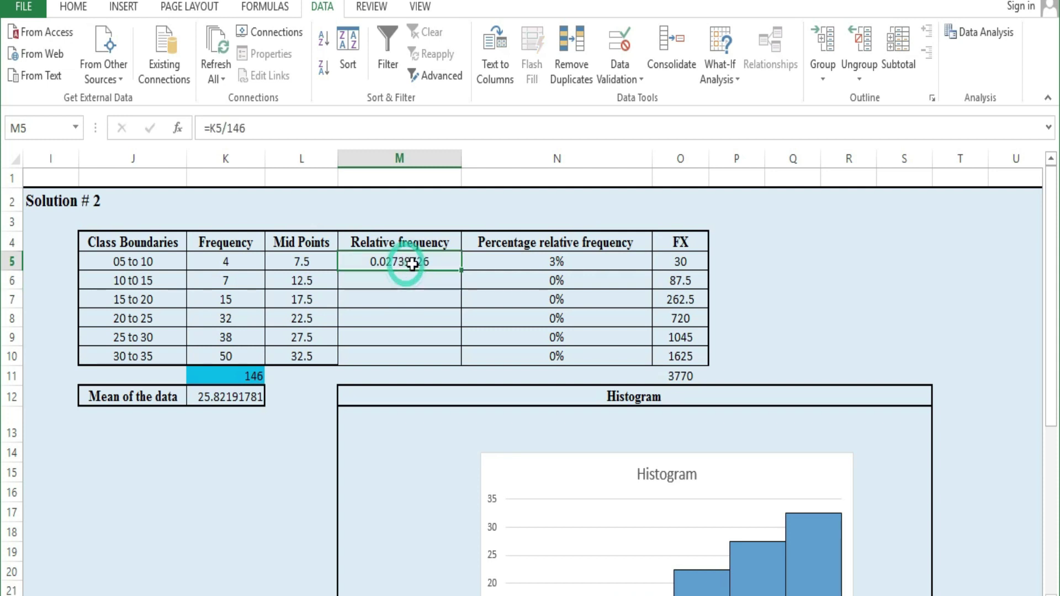
{"action": "left_click_drag", "start_coordinate": [462, 271], "coordinate": [455, 370]}
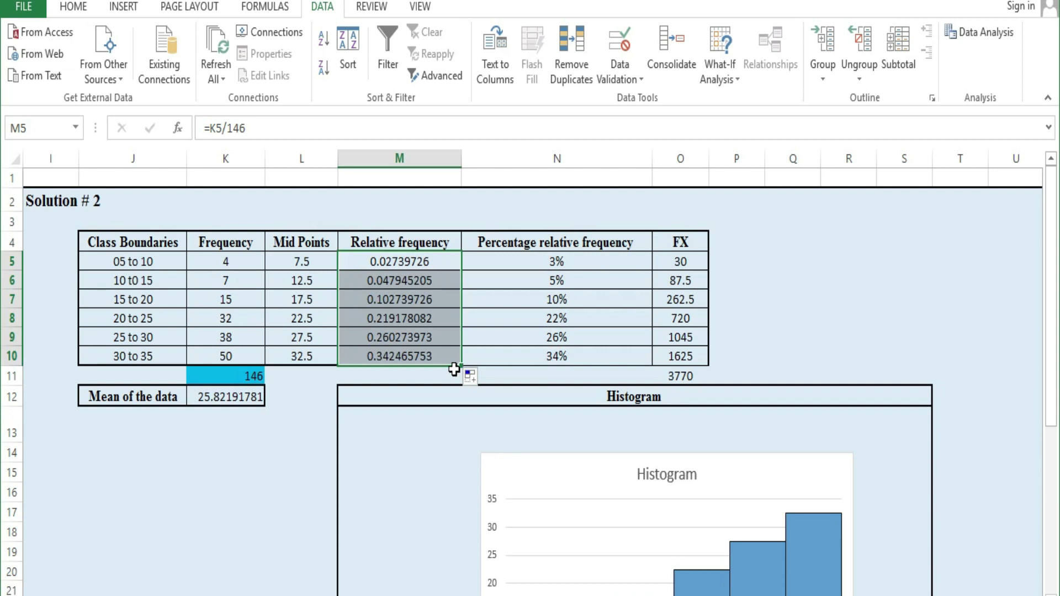
- Clear the existing percentage formulas from N5 through N10
{"action": "left_click", "coordinate": [485, 281]}
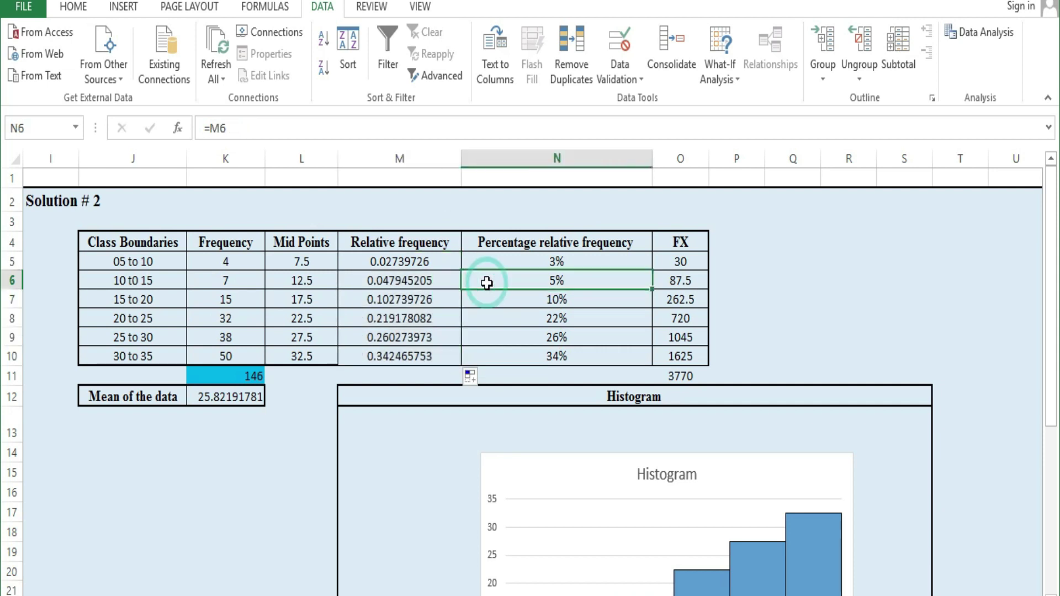
{"action": "double_click", "coordinate": [557, 260]}
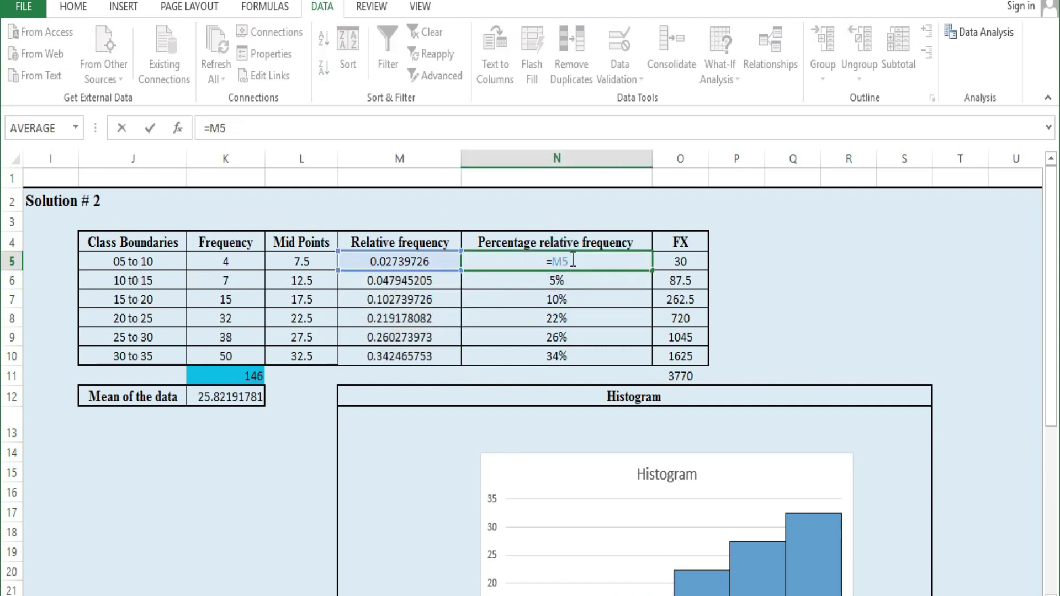
{"action": "key", "text": "BackSpace"}
{"action": "key", "text": "BackSpace"}
{"action": "key", "text": "BackSpace"}
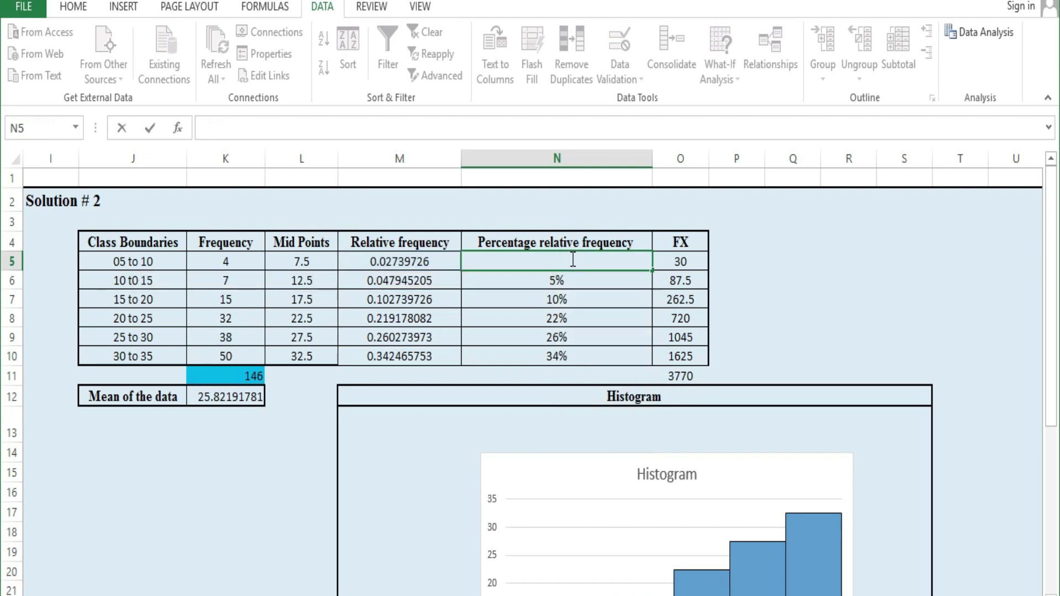
{"action": "key", "text": "Return"}
{"action": "key", "text": "ctrl+Down"}
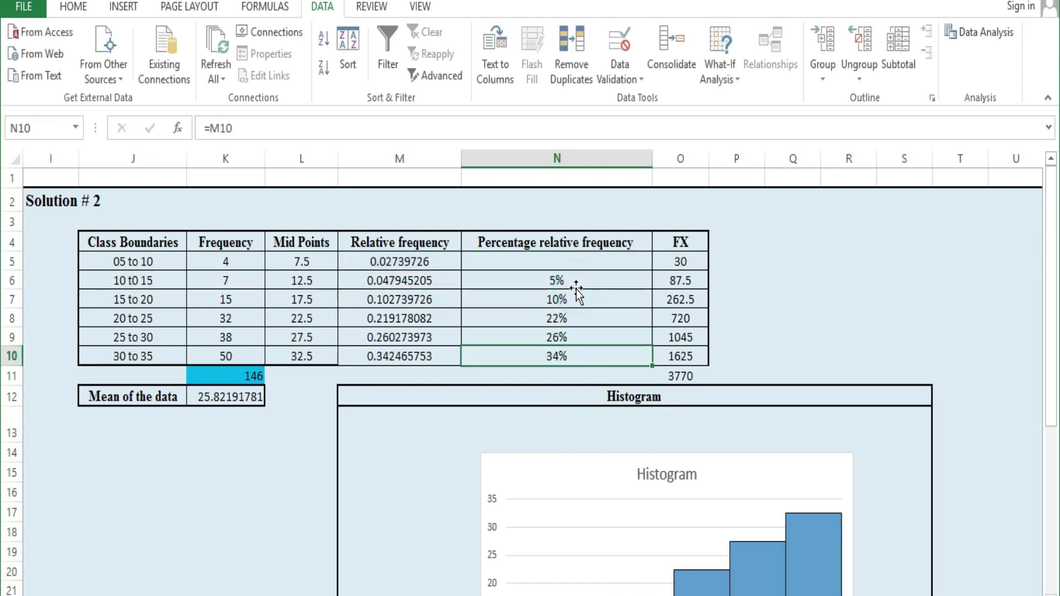
{"action": "double_click", "coordinate": [576, 279]}
{"action": "key", "text": "BackSpace"}
{"action": "key", "text": "BackSpace"}
{"action": "key", "text": "BackSpace"}
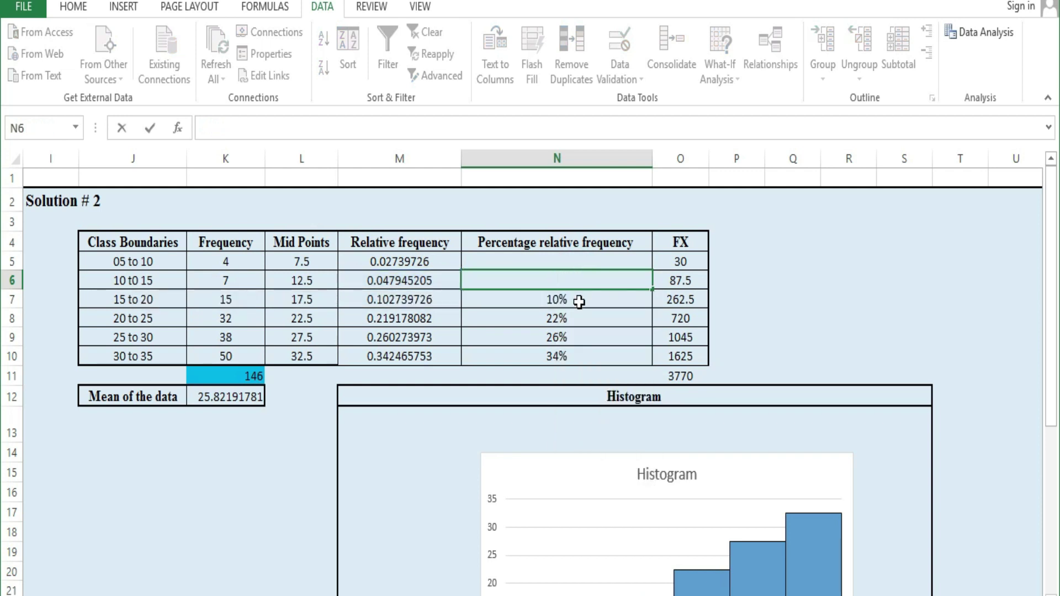
{"action": "double_click", "coordinate": [579, 299]}
{"action": "key", "text": "BackSpace"}
{"action": "key", "text": "BackSpace"}
{"action": "key", "text": "BackSpace"}
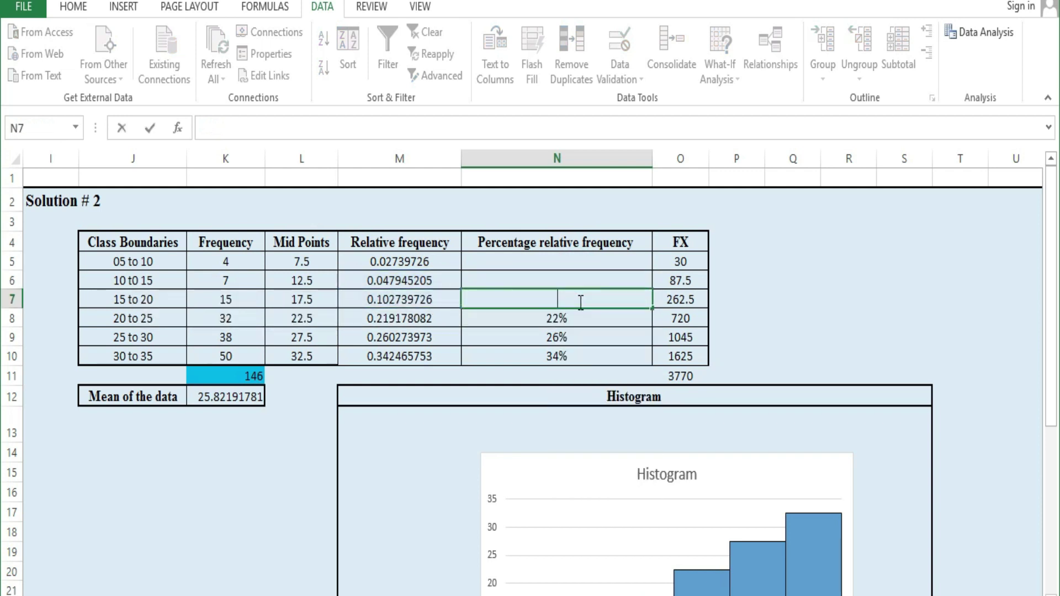
{"action": "left_click", "coordinate": [579, 325]}
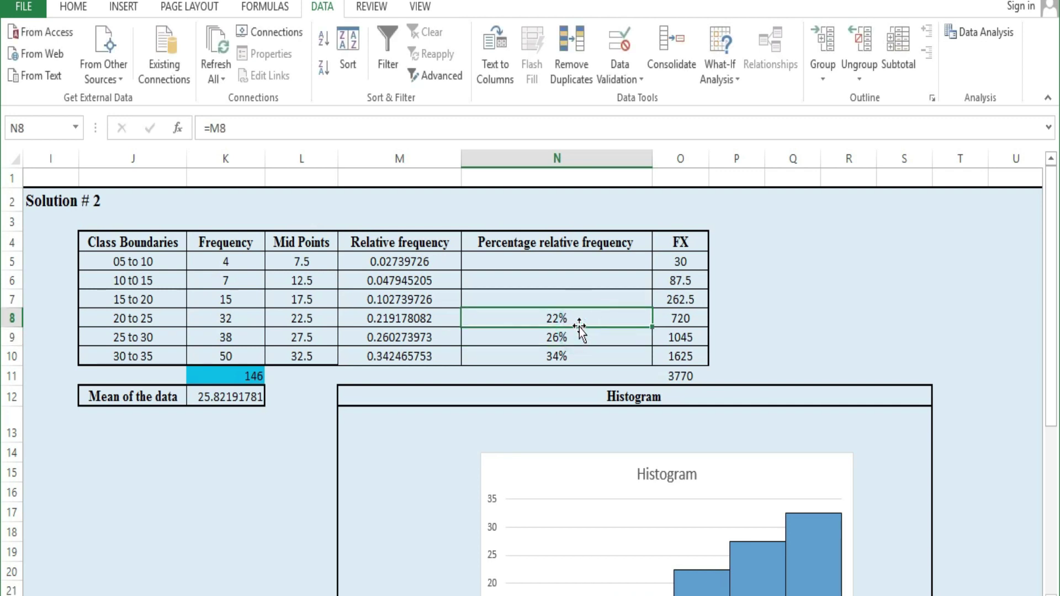
{"action": "double_click", "coordinate": [578, 319]}
{"action": "key", "text": "BackSpace"}
{"action": "key", "text": "BackSpace"}
{"action": "key", "text": "BackSpace"}
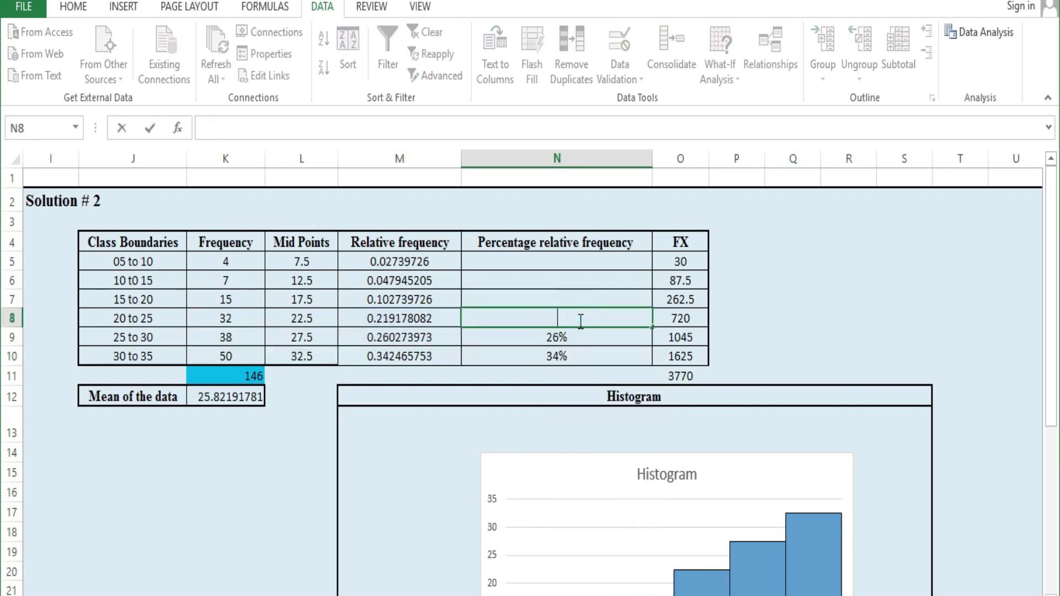
{"action": "double_click", "coordinate": [582, 335]}
{"action": "key", "text": "BackSpace"}
{"action": "key", "text": "BackSpace"}
{"action": "key", "text": "BackSpace"}
{"action": "double_click", "coordinate": [582, 357]}
{"action": "key", "text": "BackSpace"}
{"action": "key", "text": "BackSpace"}
{"action": "key", "text": "BackSpace"}
{"action": "key", "text": "BackSpace"}
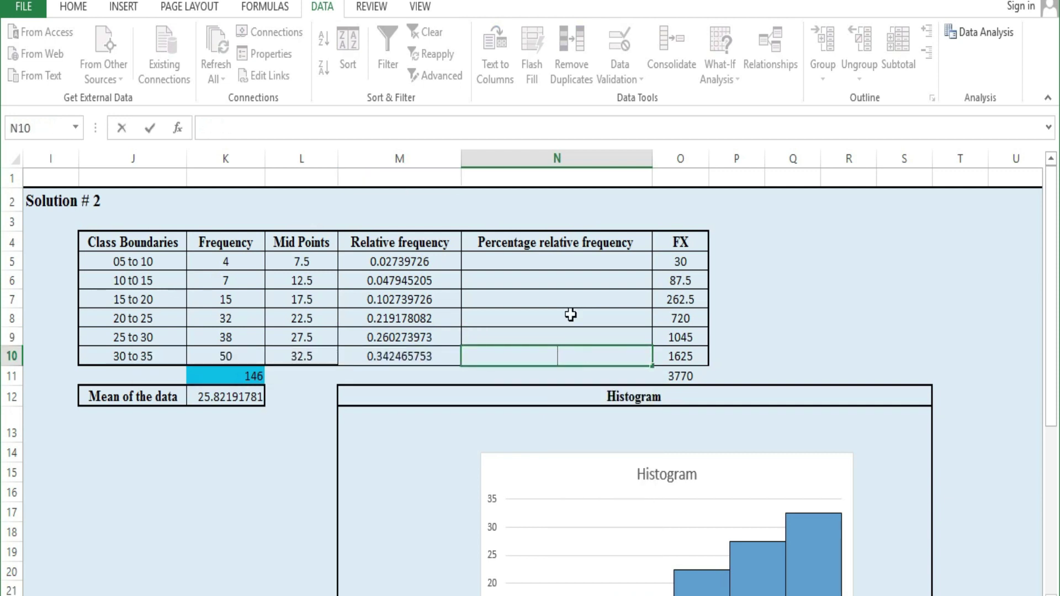
- Enter =M5 in N5, format it as a percentage, and fill it down to N10
{"action": "left_click", "coordinate": [558, 262]}
{"action": "type", "text": "="}
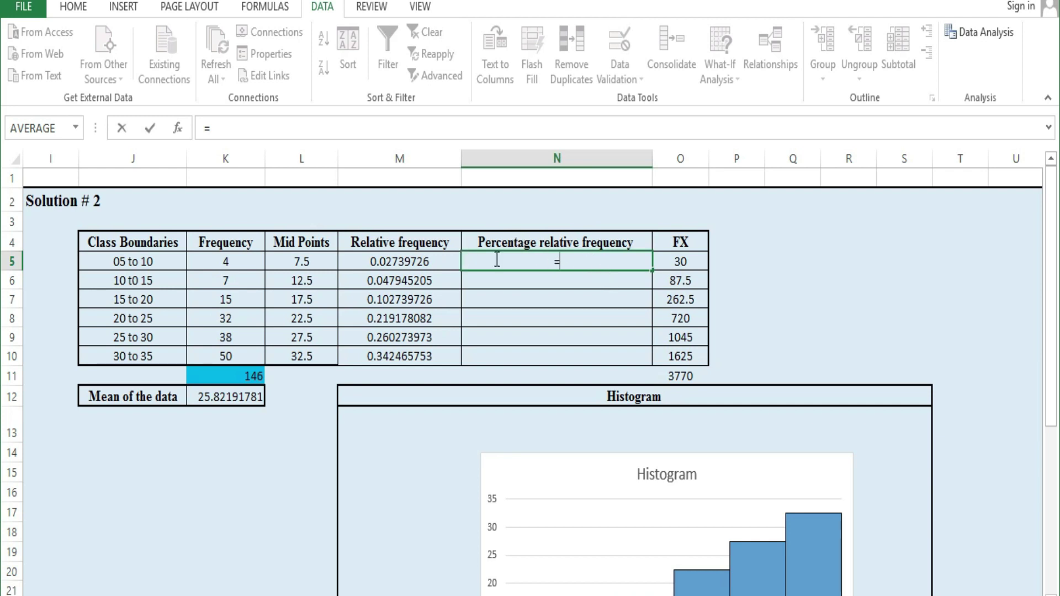
{"action": "left_click", "coordinate": [375, 261]}
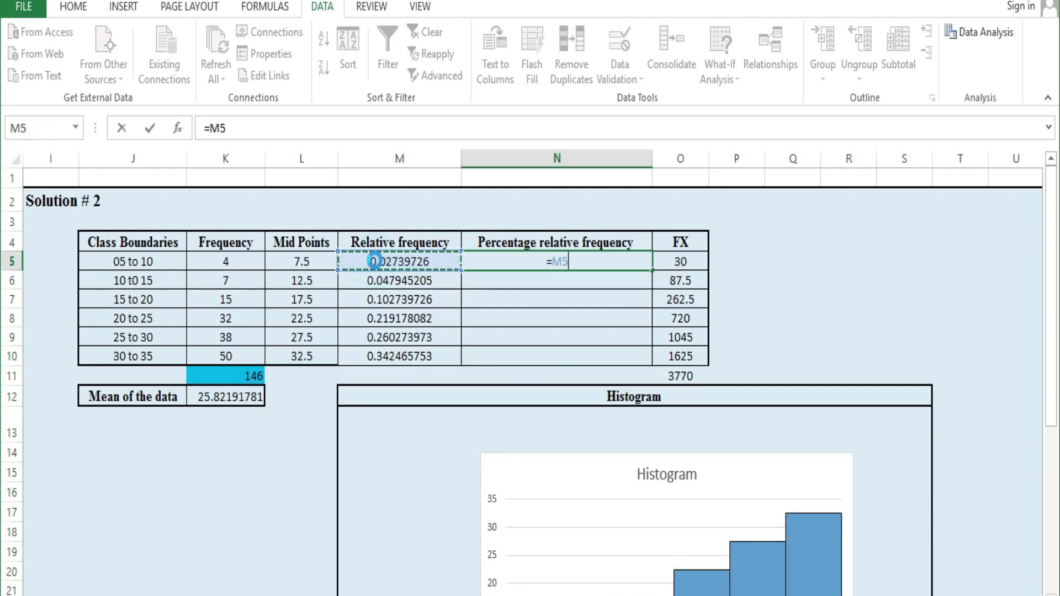
{"action": "key", "text": "Return"}
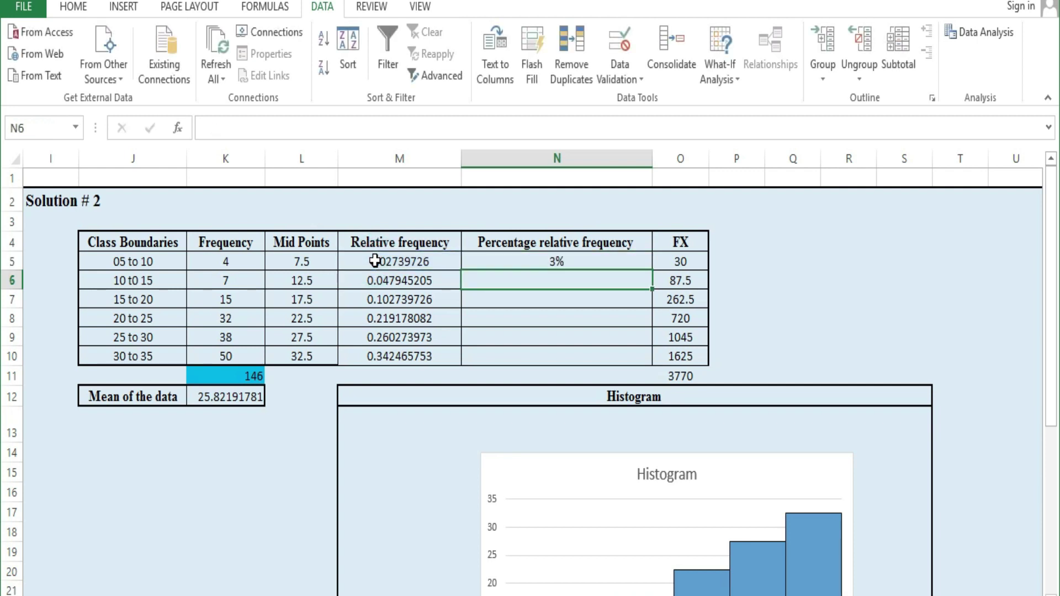
{"action": "left_click", "coordinate": [566, 255]}
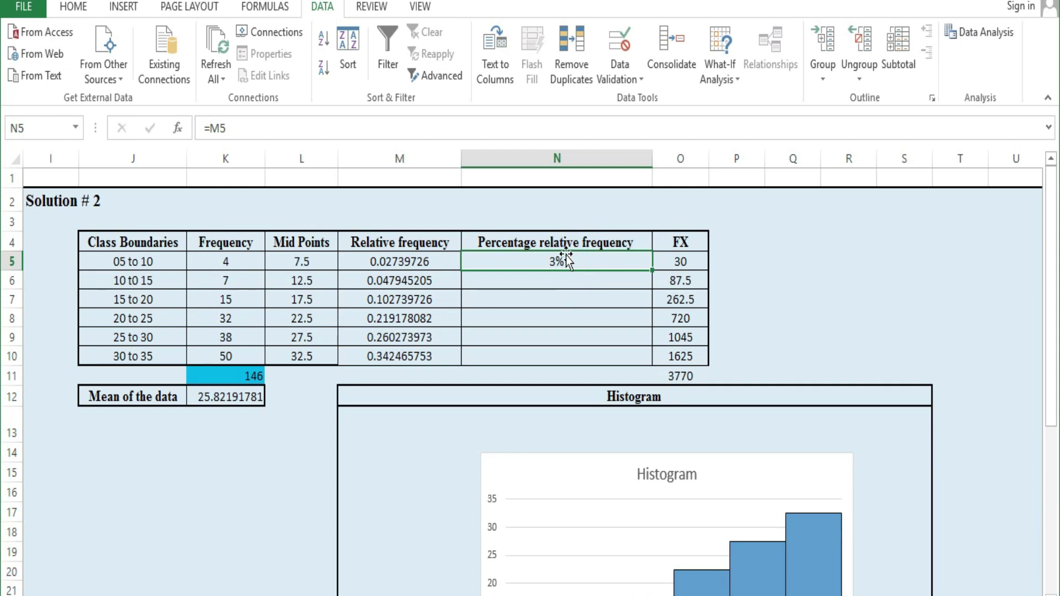
{"action": "left_click", "coordinate": [71, 11]}
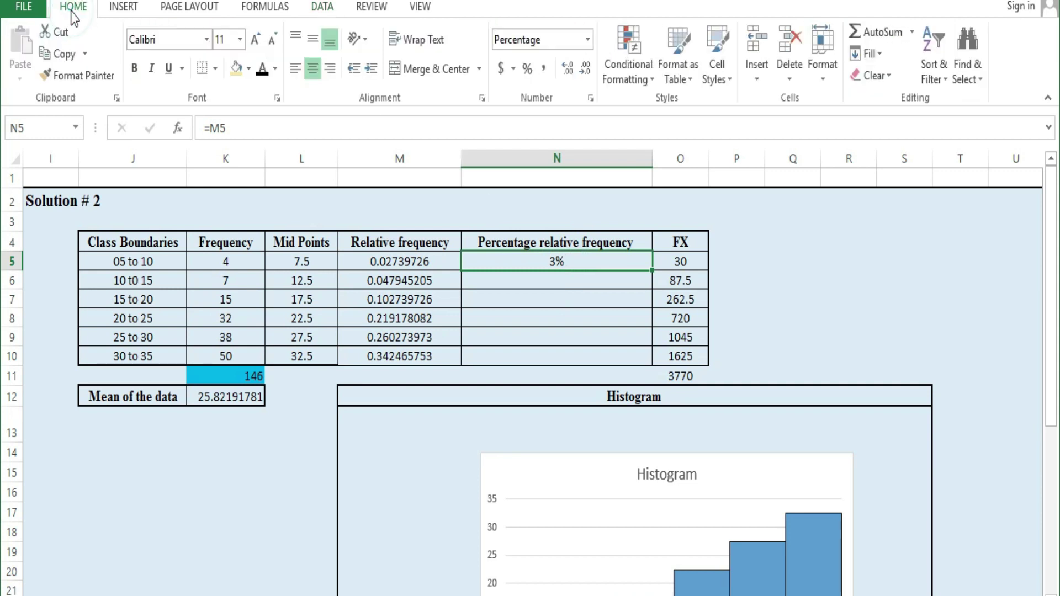
{"action": "left_click", "coordinate": [533, 79]}
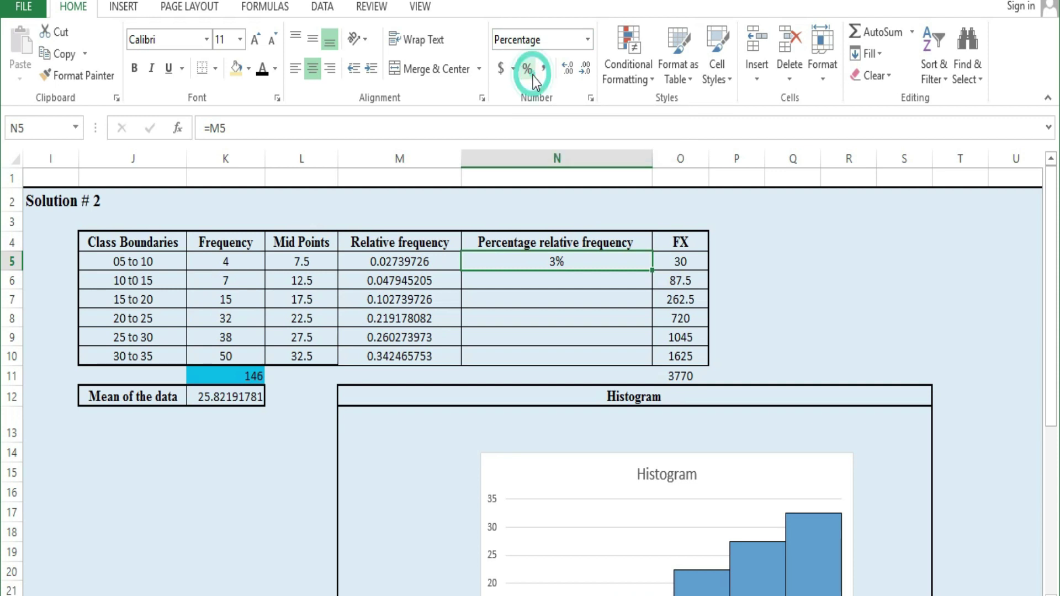
{"action": "left_click", "coordinate": [533, 79]}
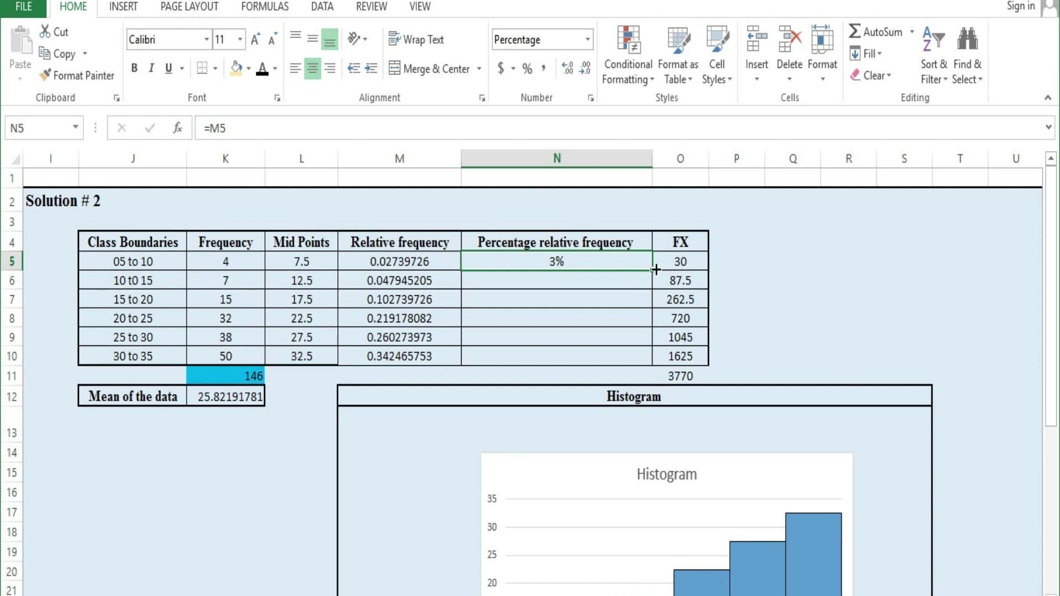
{"action": "left_click_drag", "start_coordinate": [651, 269], "coordinate": [650, 375]}
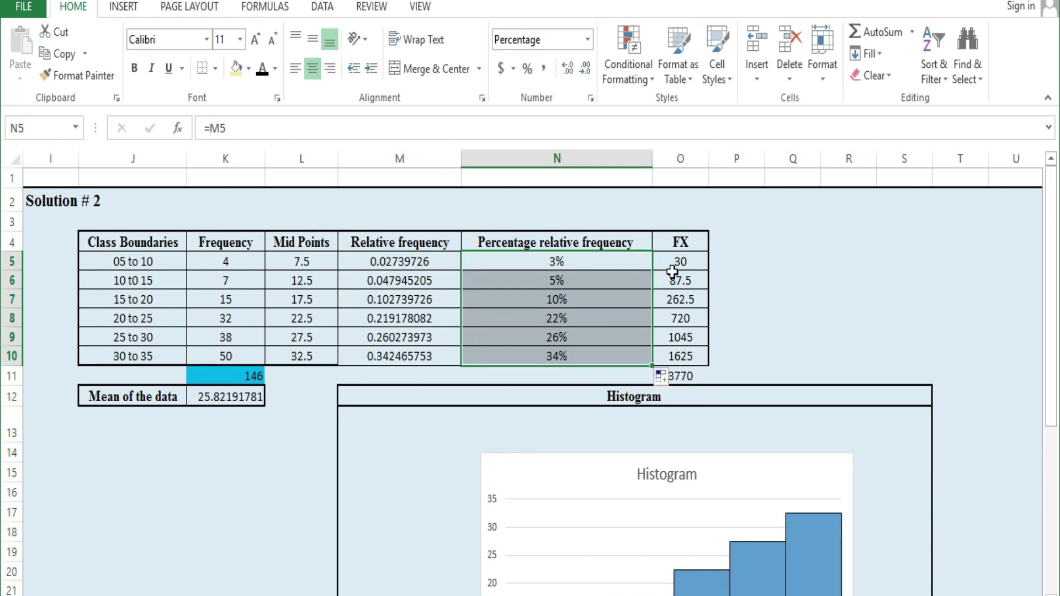
{"action": "left_click", "coordinate": [674, 279]}
- Type the note 'frequency*midpoints' in Q4 beside the FX column
{"action": "left_click", "coordinate": [680, 258]}
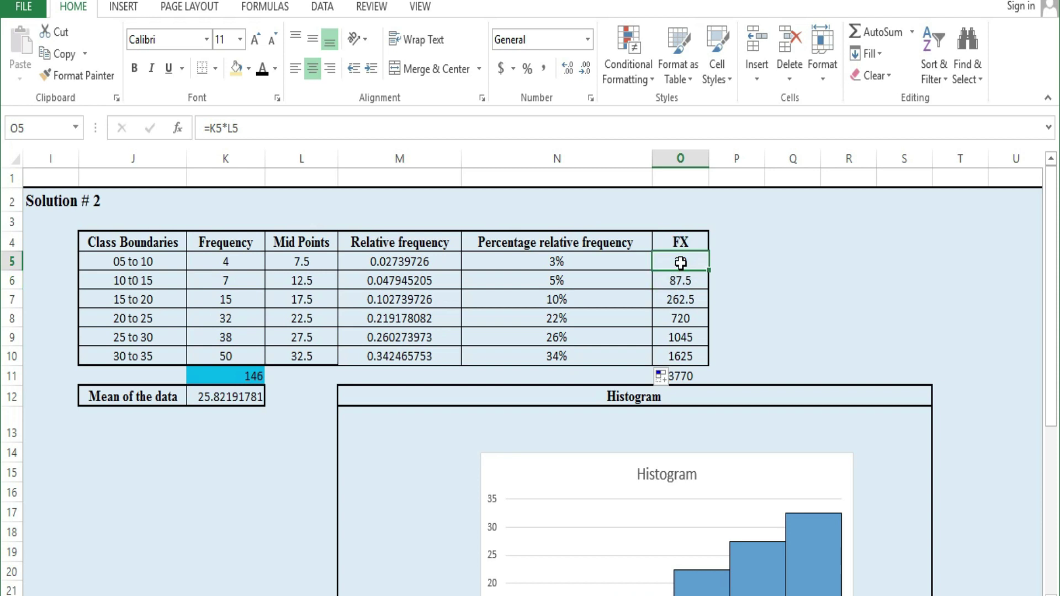
{"action": "left_click", "coordinate": [760, 232]}
{"action": "left_click", "coordinate": [787, 235]}
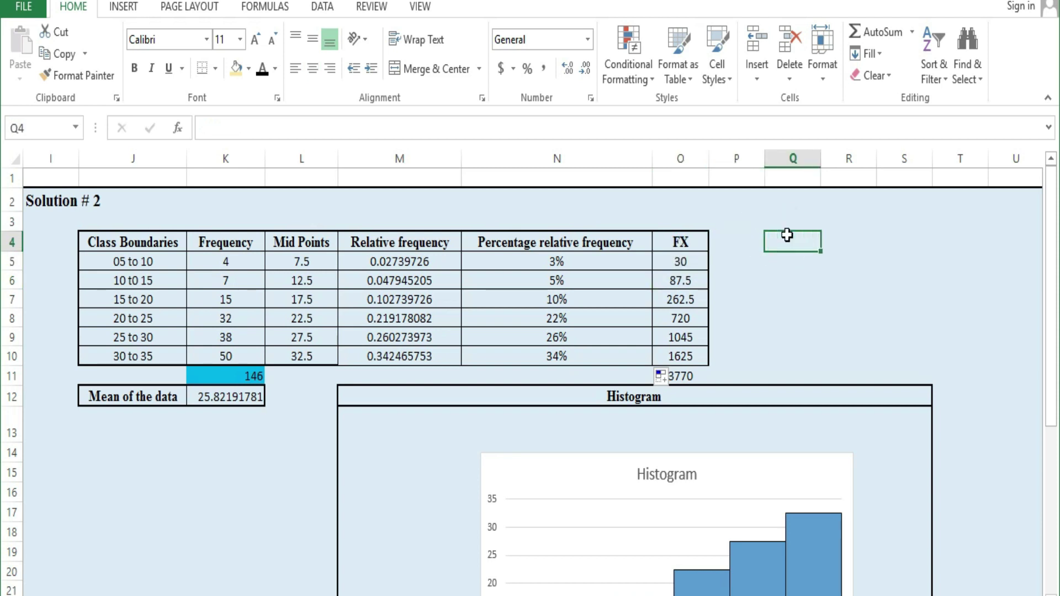
{"action": "type", "text": "frequency*"}
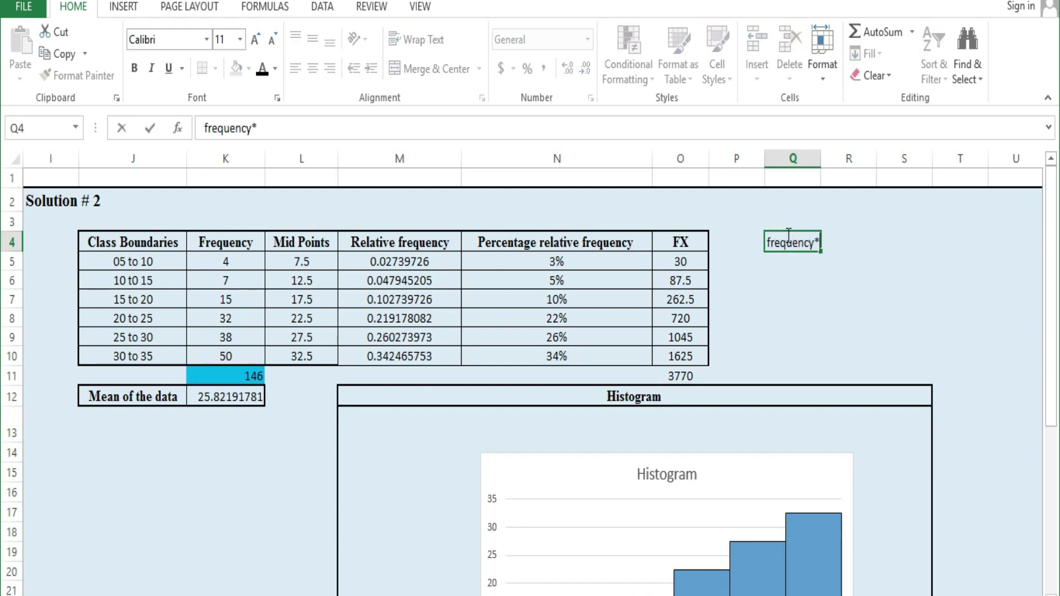
{"action": "type", "text": "midpoint"}
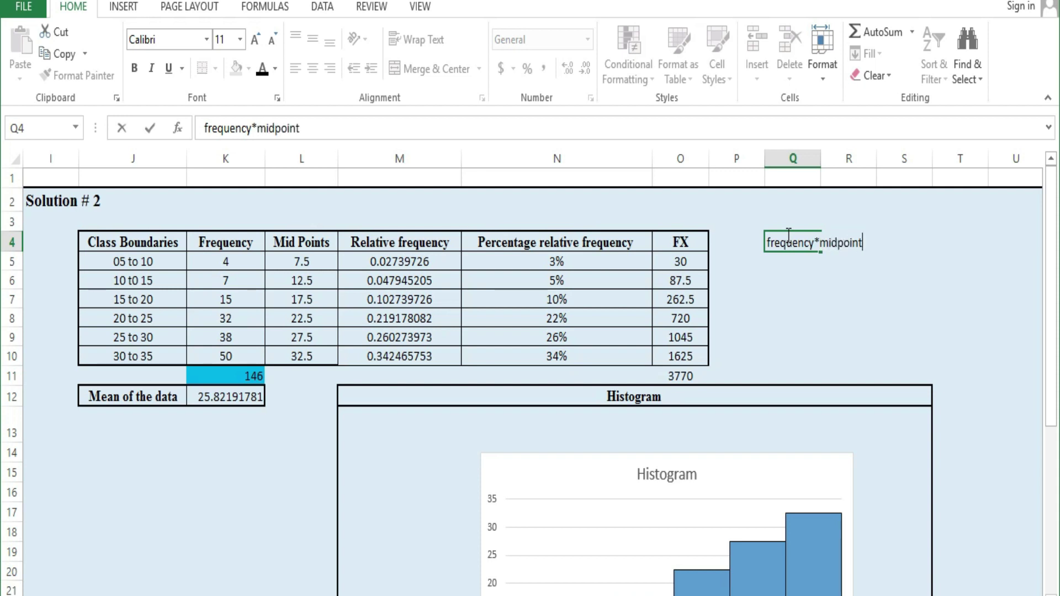
{"action": "type", "text": "s"}
{"action": "left_click", "coordinate": [866, 283]}
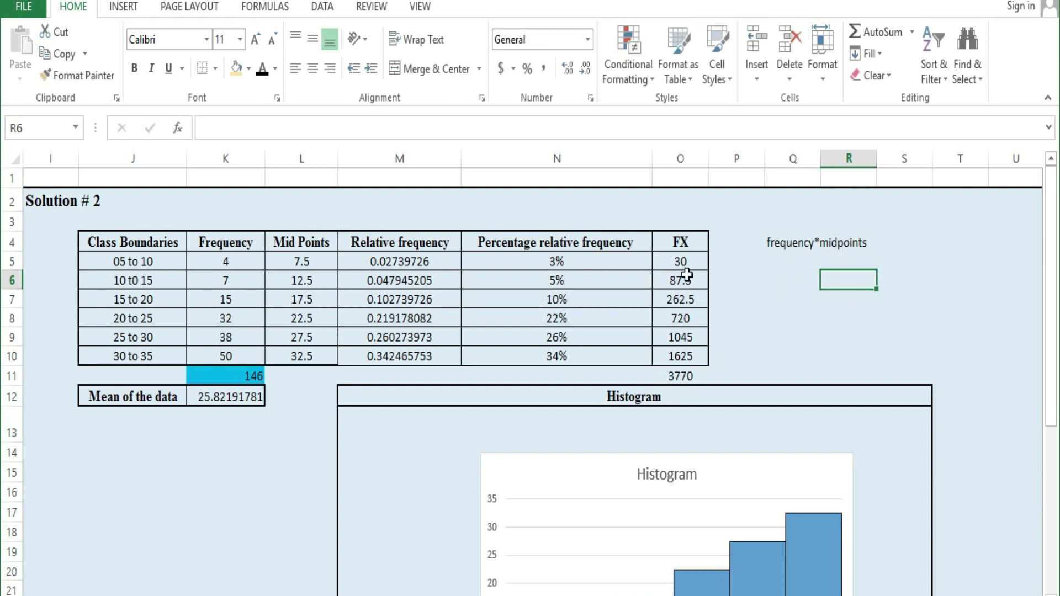
- Remove the stray autocompleted entry from Q5, leaving it empty
{"action": "left_click", "coordinate": [778, 261]}
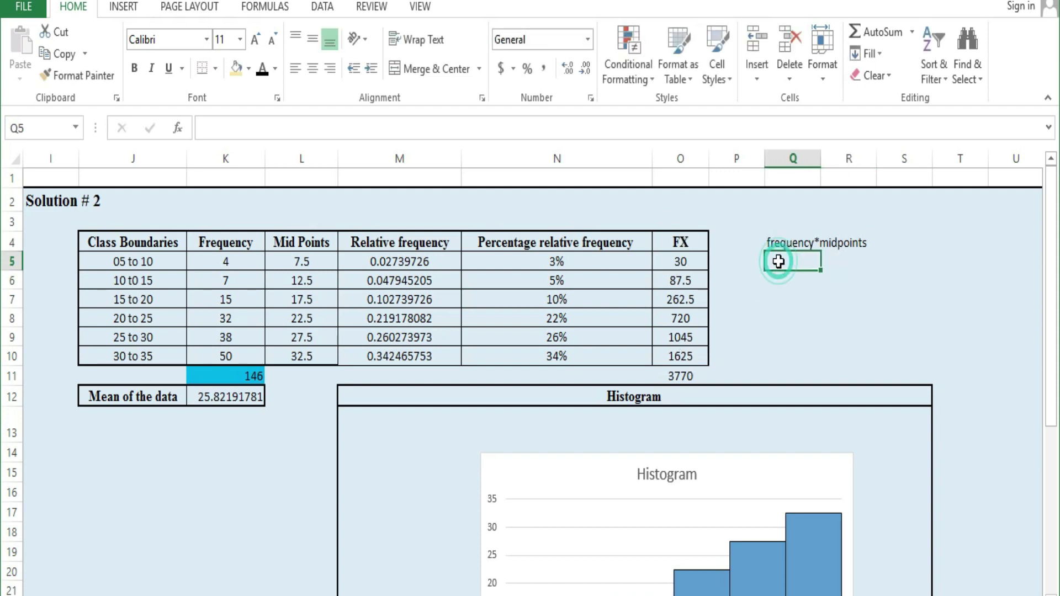
{"action": "type", "text": "frequency*midpoints"}
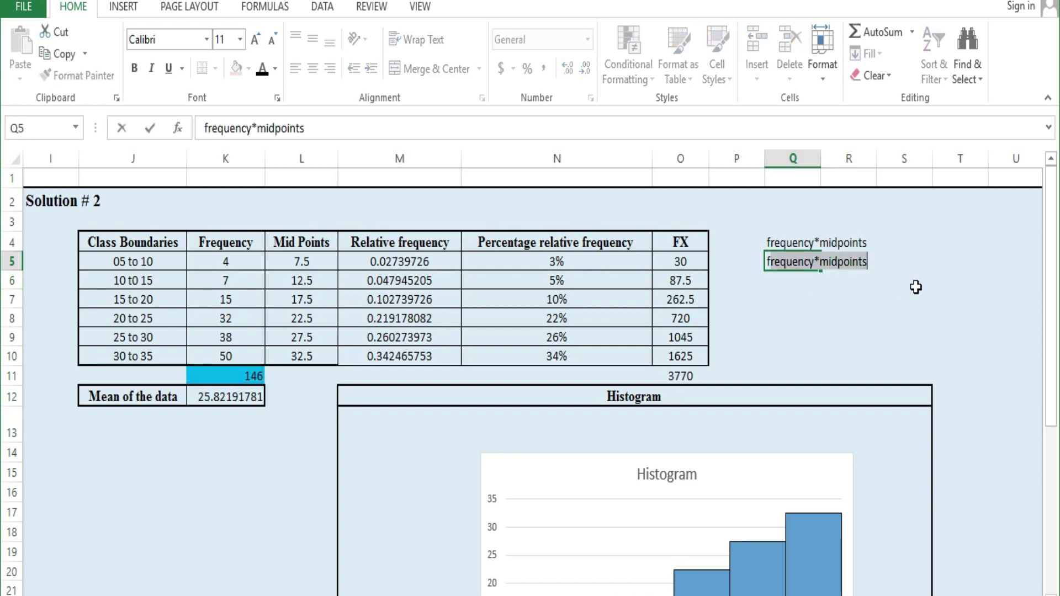
{"action": "left_click", "coordinate": [867, 263]}
{"action": "key", "text": "BackSpace"}
{"action": "key", "text": "BackSpace"}
{"action": "key", "text": "BackSpace"}
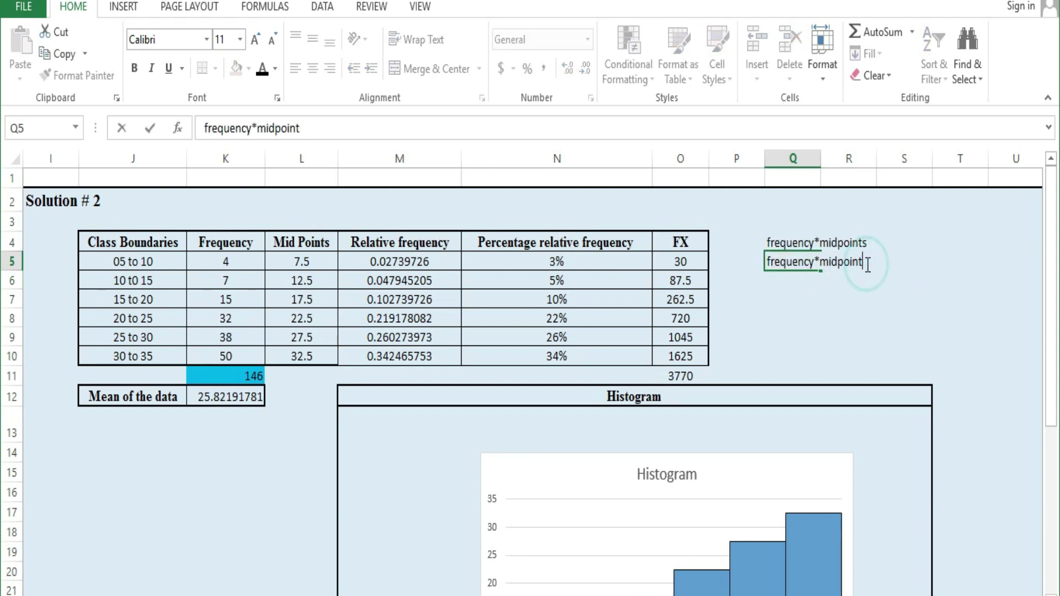
{"action": "key", "text": "BackSpace"}
{"action": "key", "text": "BackSpace"}
{"action": "key", "text": "BackSpace"}
{"action": "key", "text": "BackSpace"}
{"action": "key", "text": "BackSpace"}
{"action": "key", "text": "BackSpace"}
{"action": "key", "text": "BackSpace"}
{"action": "key", "text": "BackSpace"}
{"action": "key", "text": "BackSpace"}
{"action": "key", "text": "BackSpace"}
{"action": "key", "text": "BackSpace"}
{"action": "key", "text": "BackSpace"}
{"action": "key", "text": "BackSpace"}
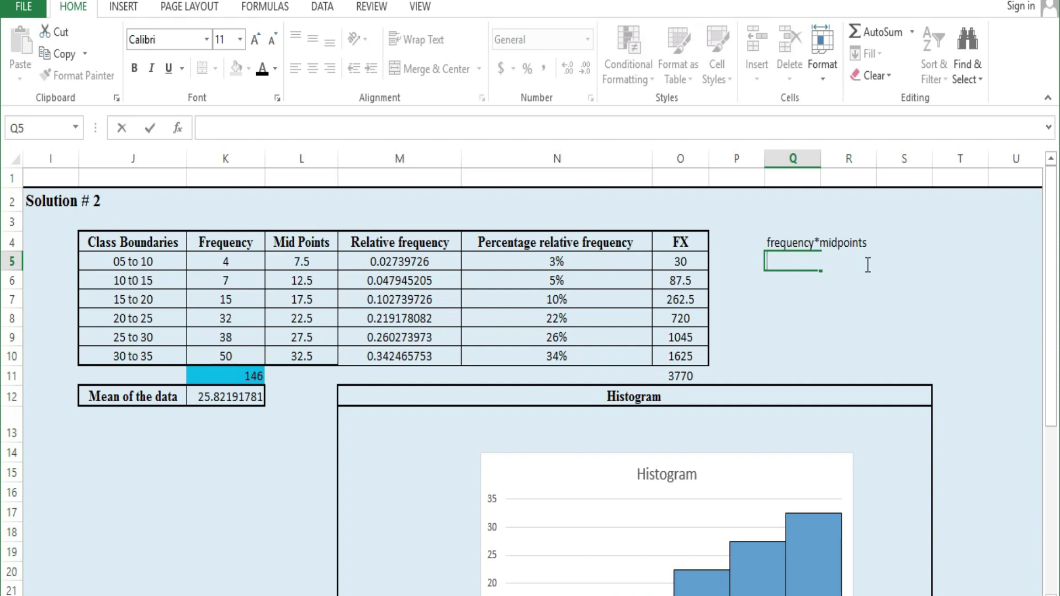
{"action": "left_click", "coordinate": [773, 241]}
{"action": "left_click", "coordinate": [842, 239]}
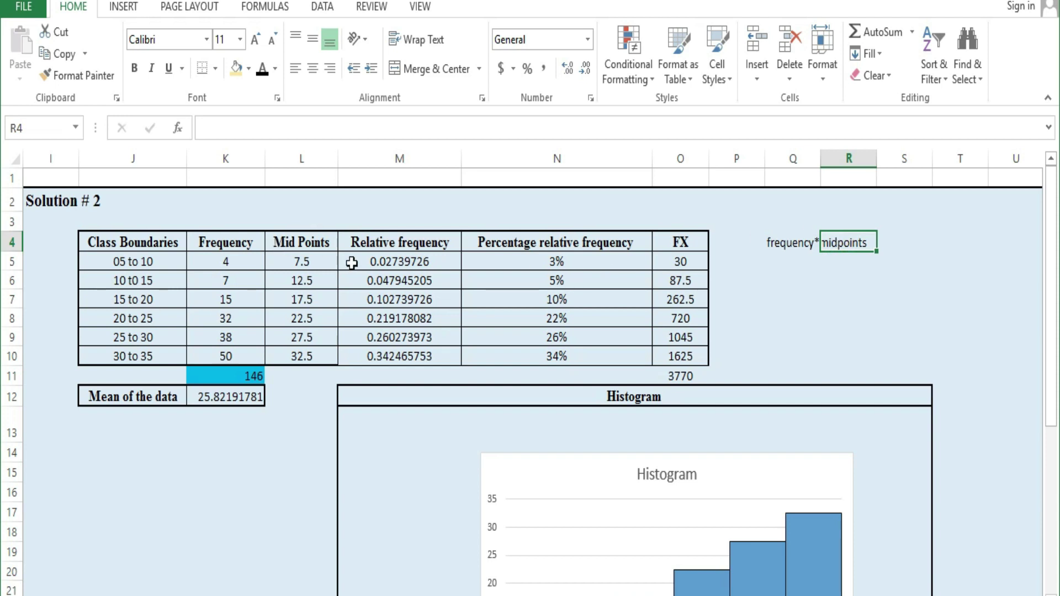
- Replace O5's contents with the formula =K5*L5, giving 30
{"action": "left_click", "coordinate": [690, 261]}
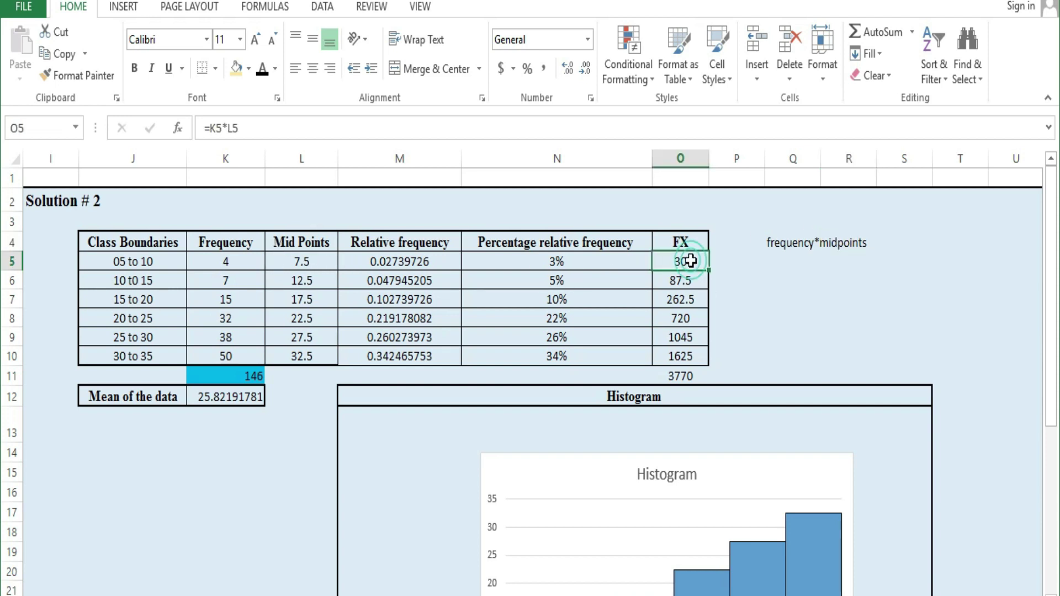
{"action": "double_click", "coordinate": [692, 261]}
{"action": "key", "text": "BackSpace"}
{"action": "key", "text": "BackSpace"}
{"action": "key", "text": "BackSpace"}
{"action": "key", "text": "BackSpace"}
{"action": "key", "text": "BackSpace"}
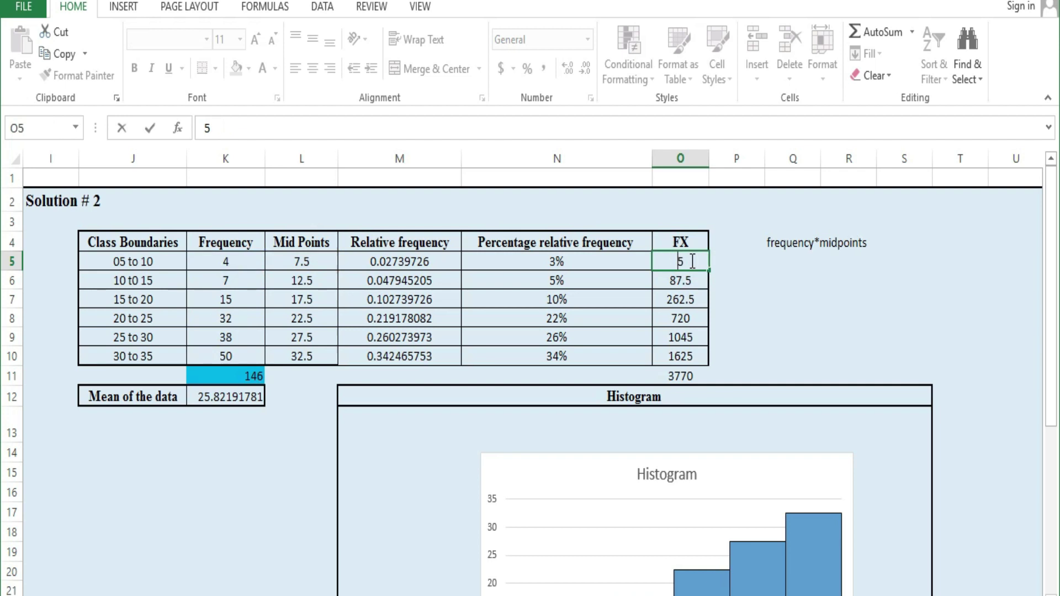
{"action": "key", "text": "BackSpace"}
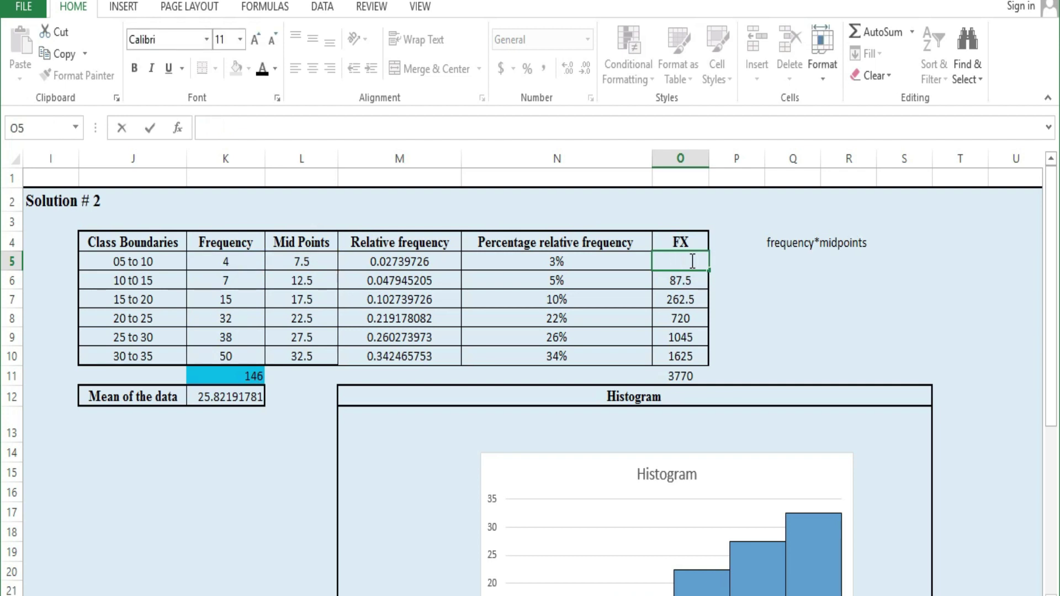
{"action": "type", "text": "="}
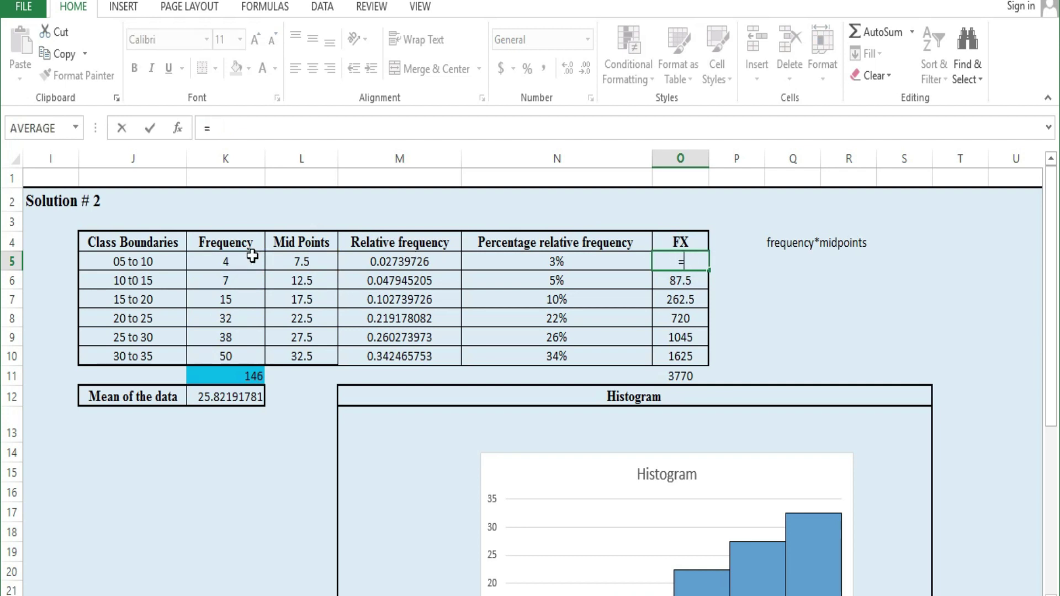
{"action": "left_click", "coordinate": [236, 261]}
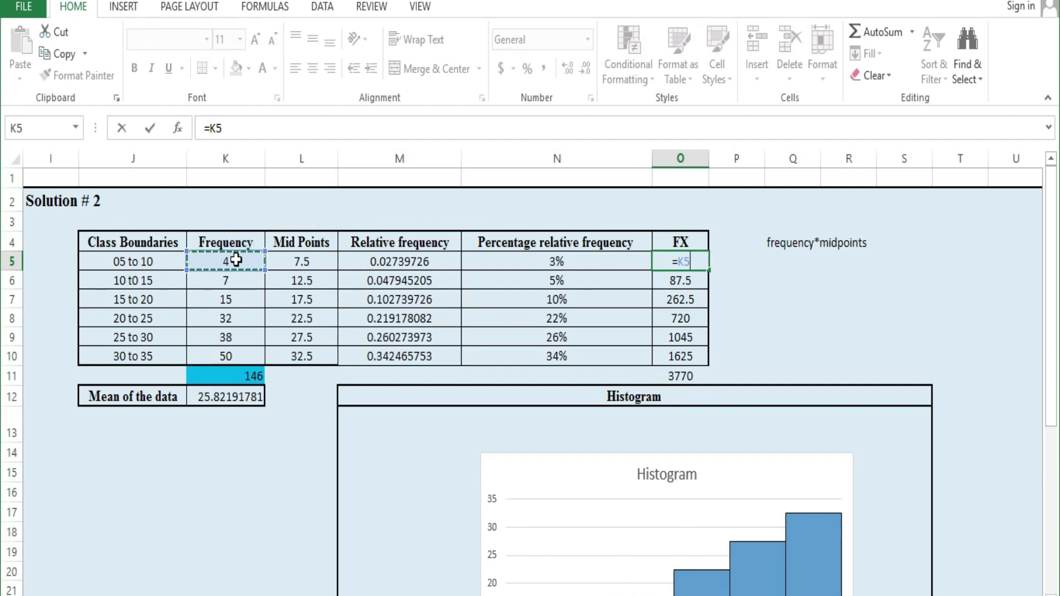
{"action": "type", "text": "*"}
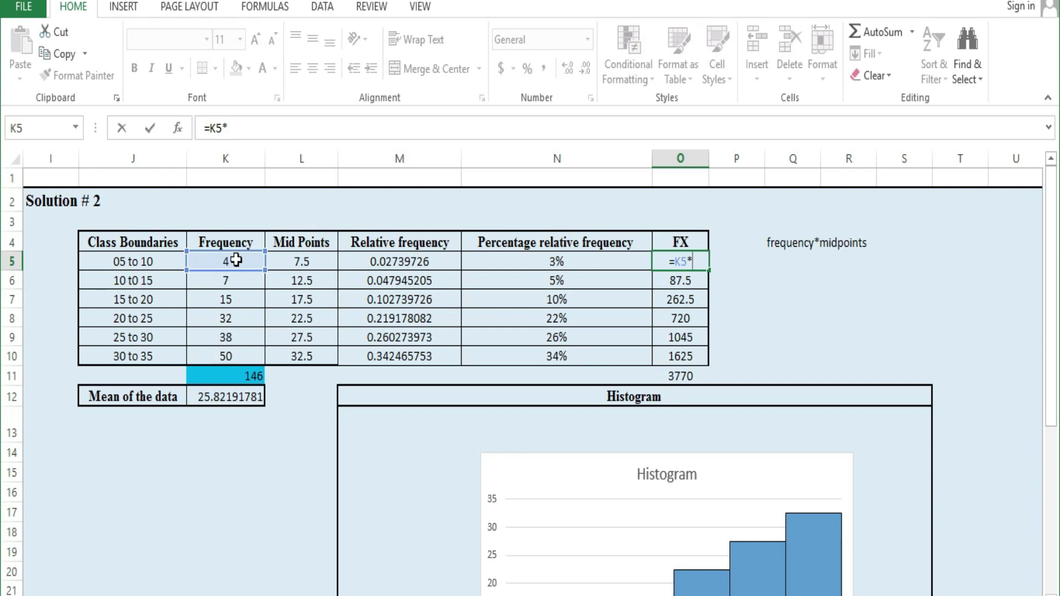
{"action": "left_click", "coordinate": [321, 265]}
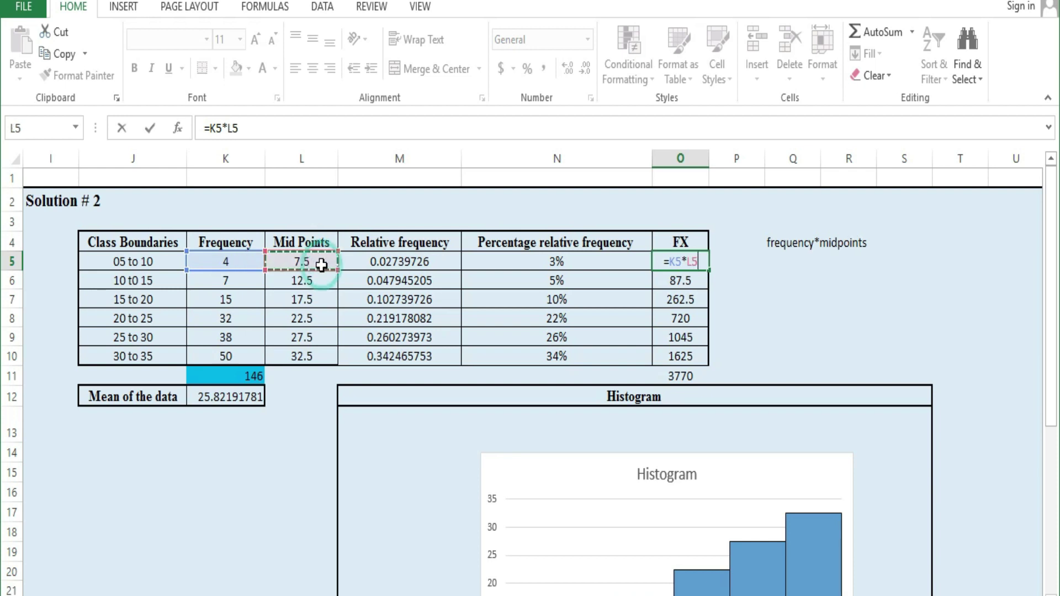
{"action": "key", "text": "Return"}
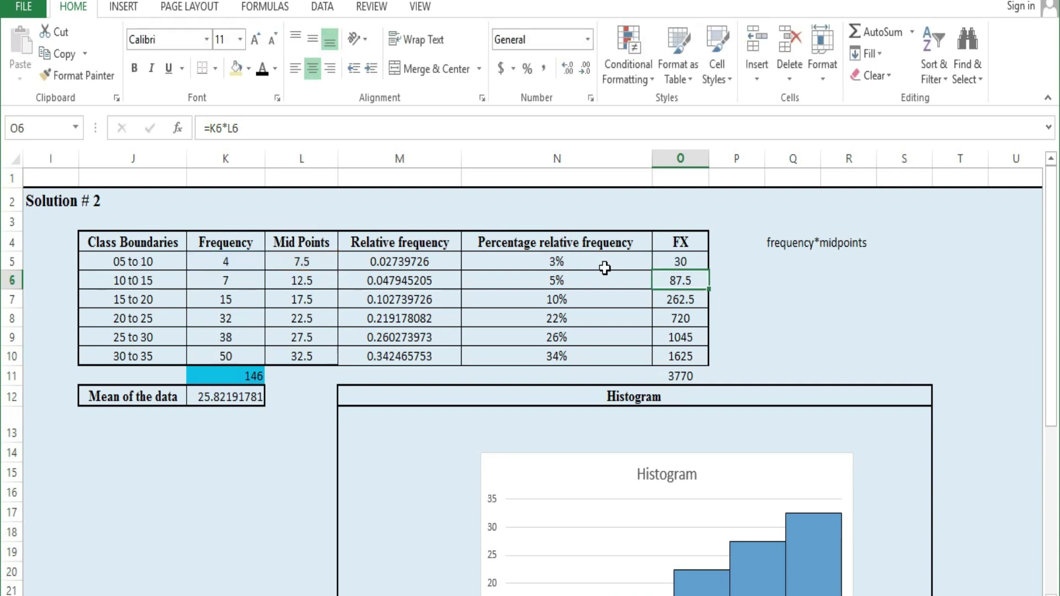
{"action": "left_click", "coordinate": [705, 262]}
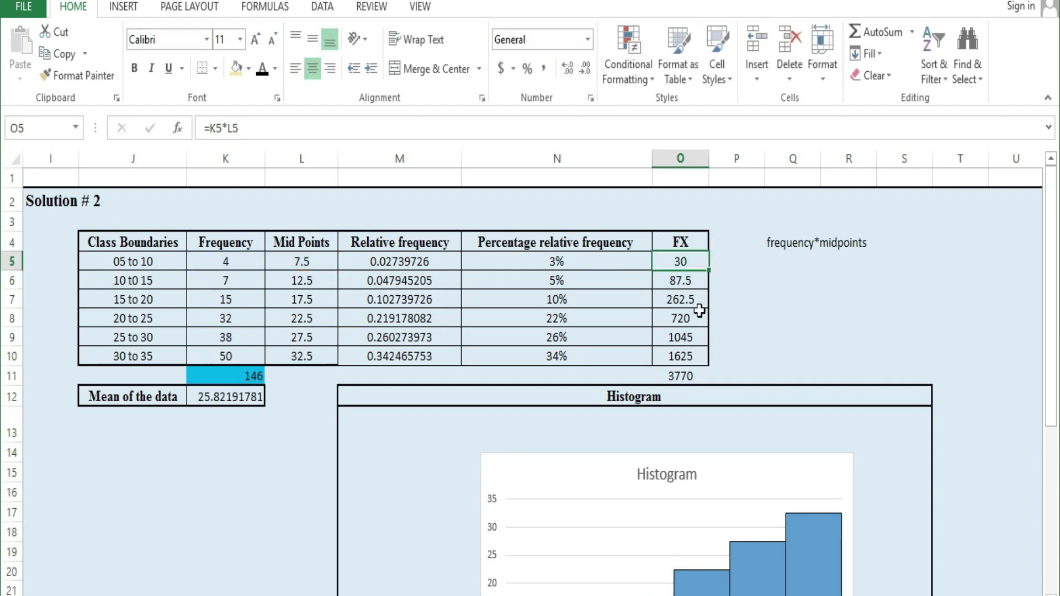
- Replace O11's old total with =sum(O5:O10) over the FX values
{"action": "left_click", "coordinate": [691, 376]}
{"action": "double_click", "coordinate": [692, 376]}
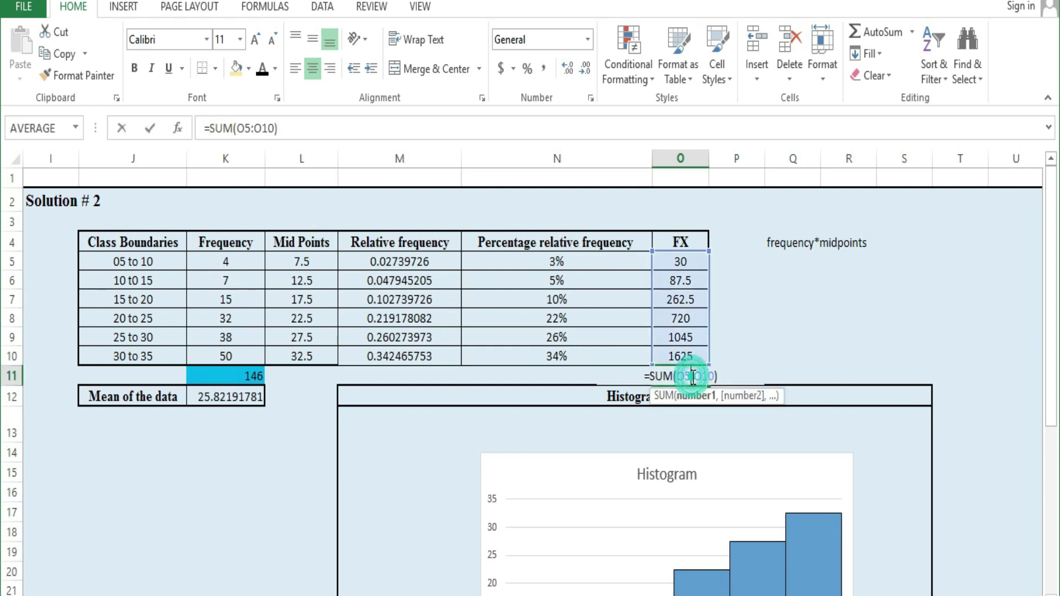
{"action": "key", "text": "BackSpace"}
{"action": "key", "text": "BackSpace"}
{"action": "key", "text": "BackSpace"}
{"action": "key", "text": "BackSpace"}
{"action": "key", "text": "BackSpace"}
{"action": "key", "text": "BackSpace"}
{"action": "key", "text": "BackSpace"}
{"action": "key", "text": "BackSpace"}
{"action": "key", "text": "BackSpace"}
{"action": "key", "text": "BackSpace"}
{"action": "key", "text": "BackSpace"}
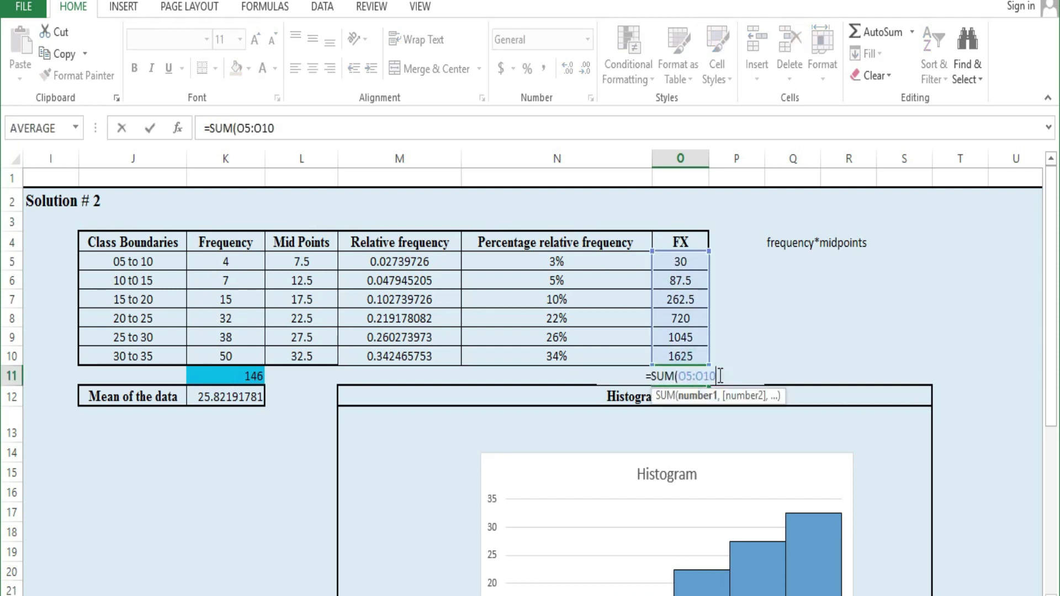
{"action": "type", "text": "sum"}
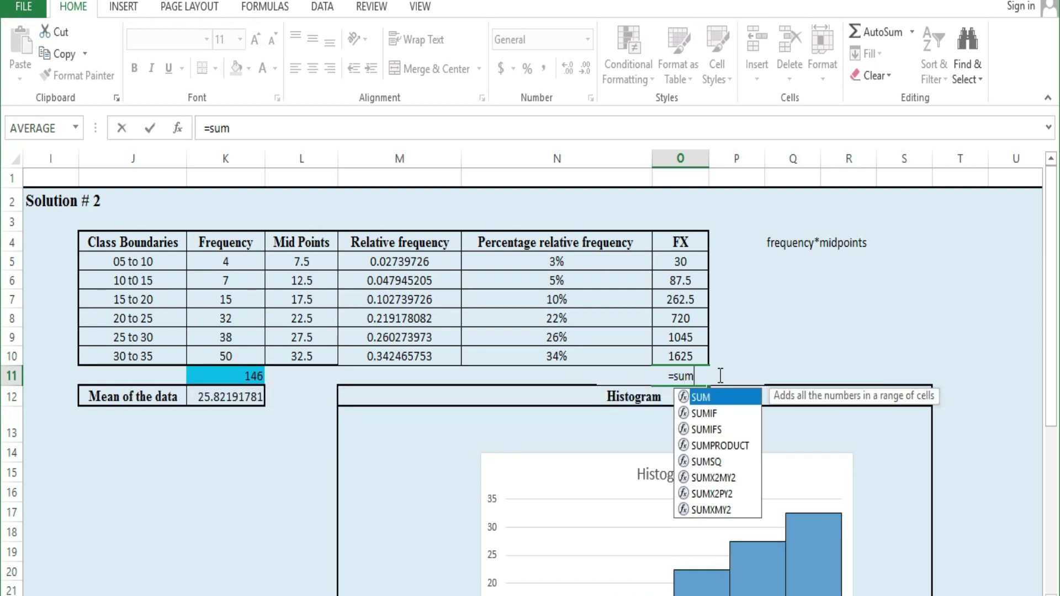
{"action": "type", "text": "("}
{"action": "left_click_drag", "start_coordinate": [694, 259], "coordinate": [694, 362]}
{"action": "type", "text": ")"}
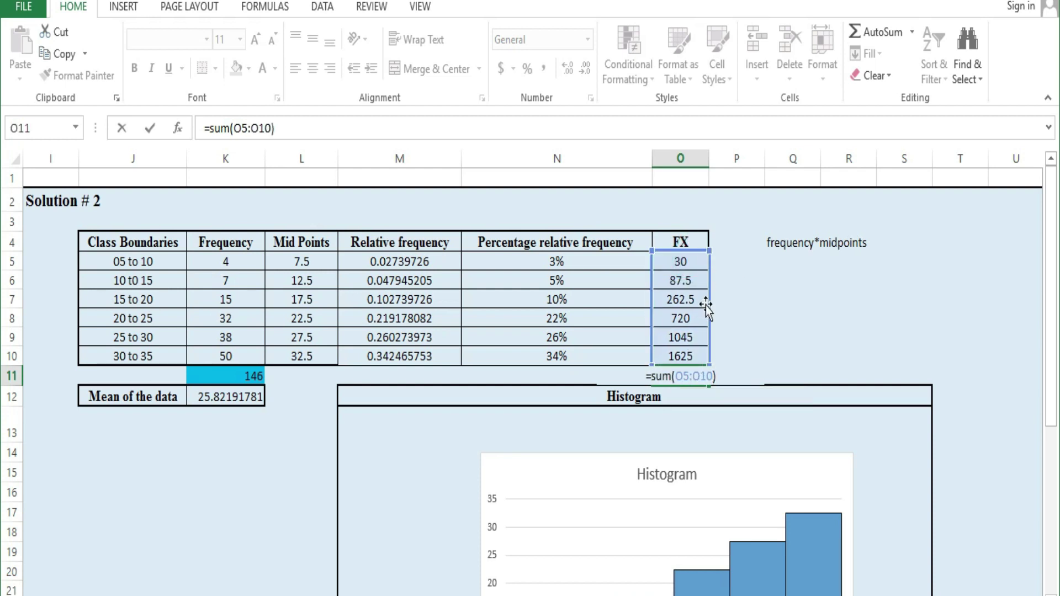
- Commit the FX total of 3770 and verify the frequency total of 146 in K11
{"action": "left_click", "coordinate": [724, 396]}
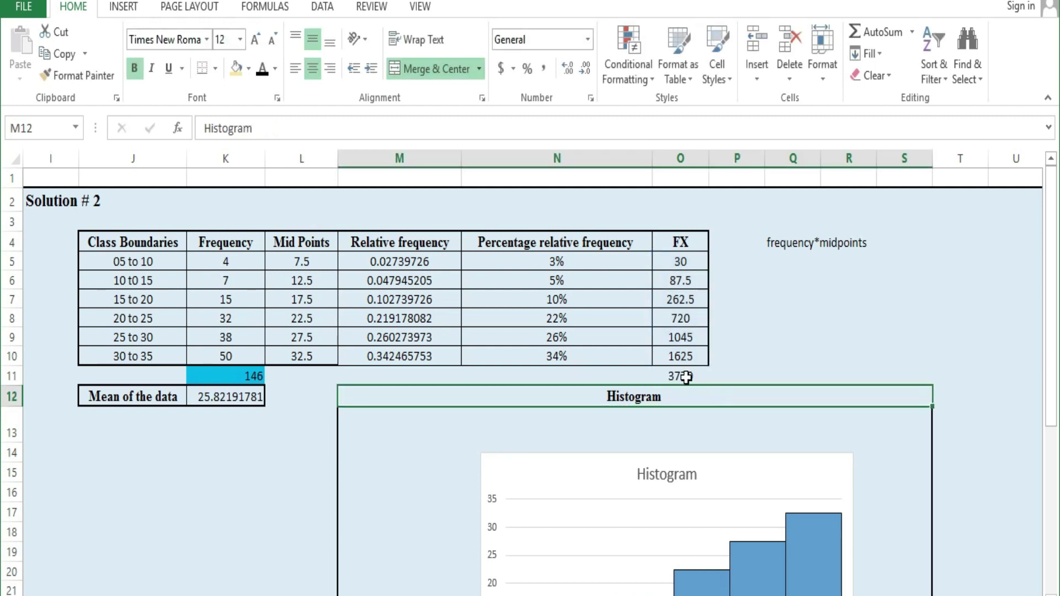
{"action": "left_click_drag", "start_coordinate": [246, 259], "coordinate": [245, 378]}
{"action": "left_click", "coordinate": [277, 398]}
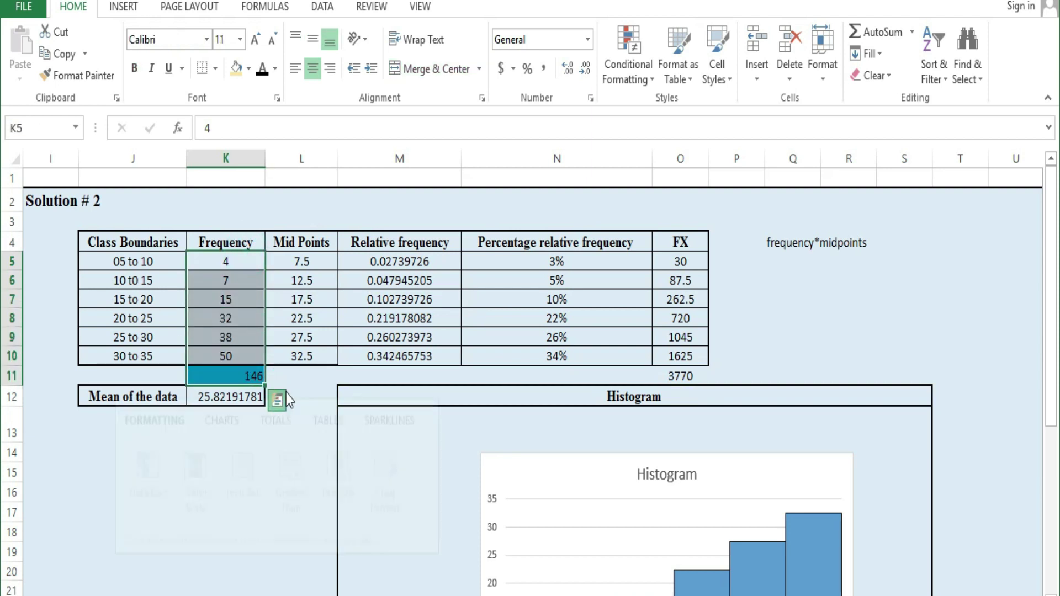
{"action": "left_click", "coordinate": [298, 385]}
{"action": "left_click", "coordinate": [248, 375]}
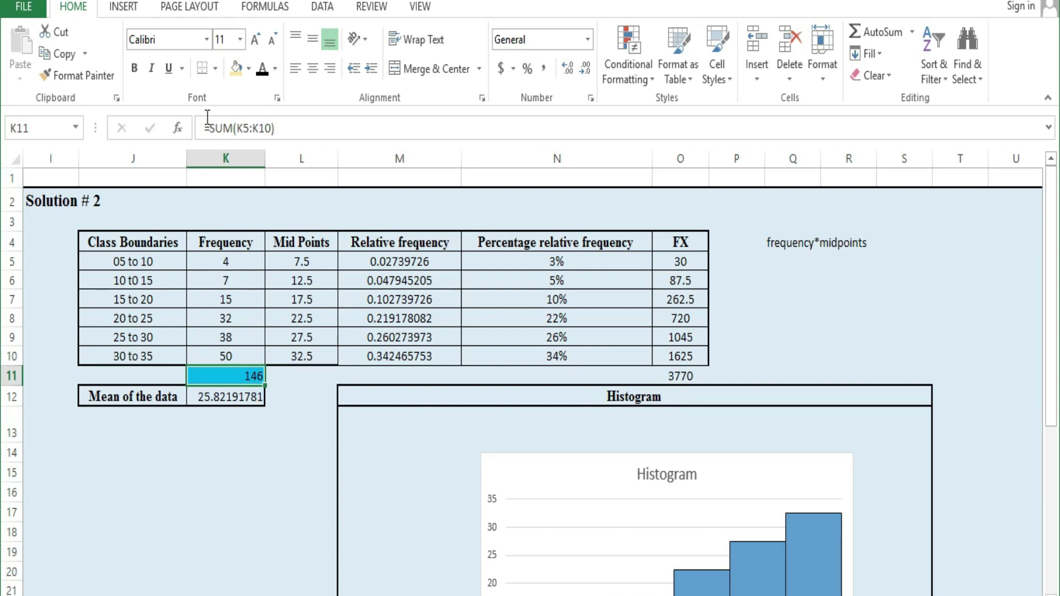
{"action": "left_click", "coordinate": [295, 127]}
{"action": "left_click", "coordinate": [307, 428]}
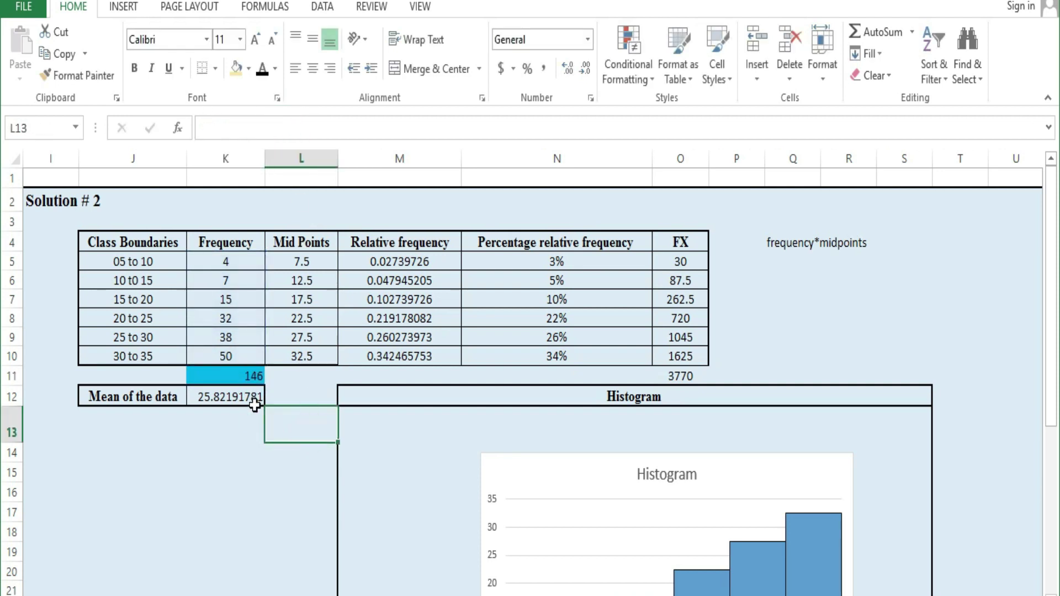
- Enter =O11/K11 in K12 so the mean shows 25.82191781
{"action": "left_click", "coordinate": [240, 402]}
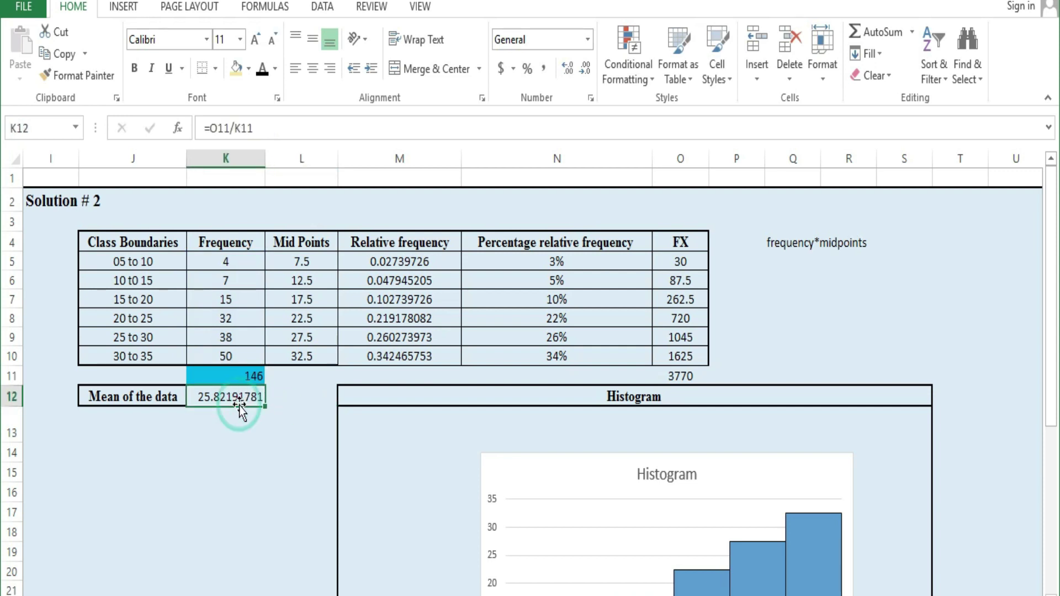
{"action": "double_click", "coordinate": [252, 398]}
{"action": "key", "text": "BackSpace"}
{"action": "key", "text": "BackSpace"}
{"action": "key", "text": "BackSpace"}
{"action": "key", "text": "BackSpace"}
{"action": "key", "text": "BackSpace"}
{"action": "key", "text": "BackSpace"}
{"action": "key", "text": "BackSpace"}
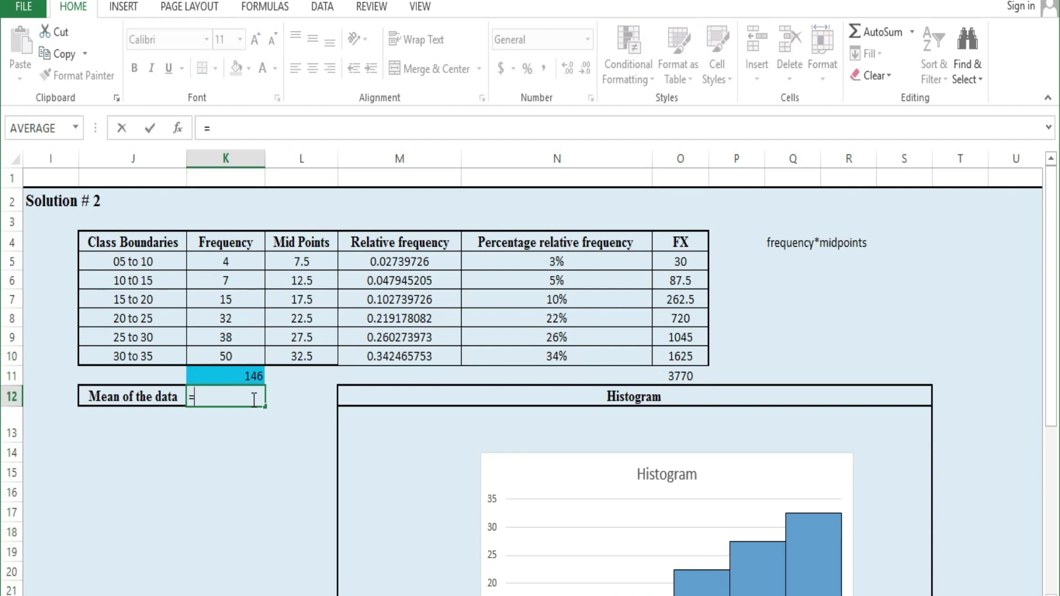
{"action": "left_click", "coordinate": [675, 375]}
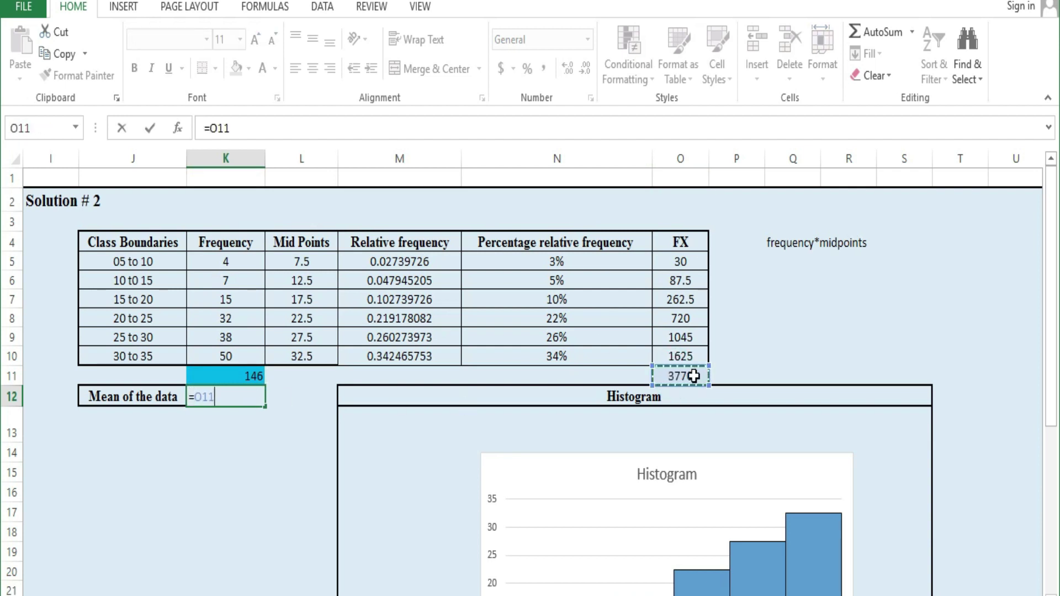
{"action": "type", "text": "/"}
{"action": "left_click", "coordinate": [242, 370]}
{"action": "key", "text": "Return"}
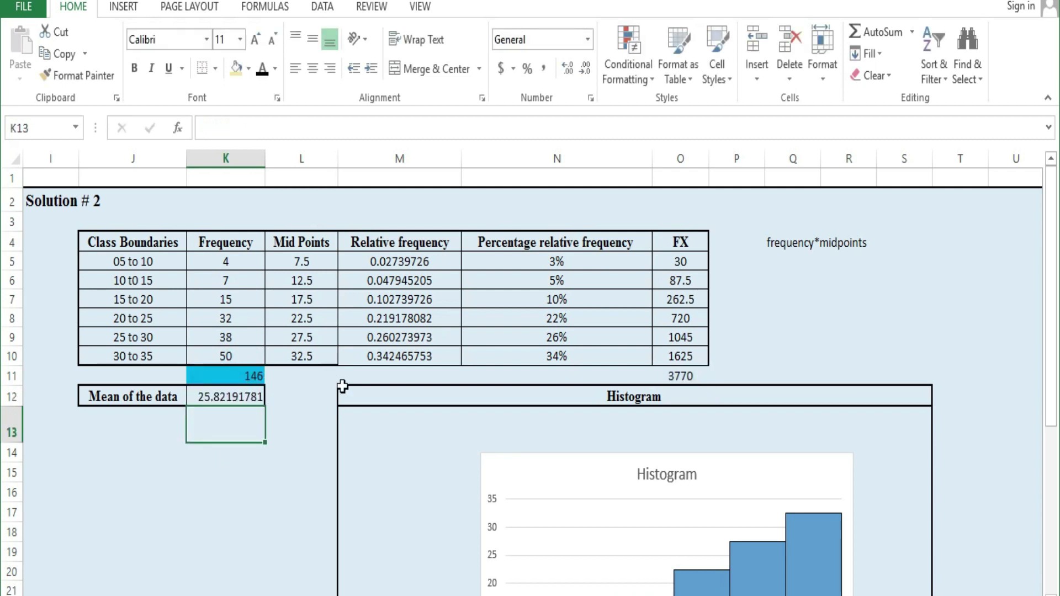
- Chart K4:L10 as a clustered column chart inside the Histogram box, styled with gradient bars and labels
{"action": "left_click", "coordinate": [487, 458]}
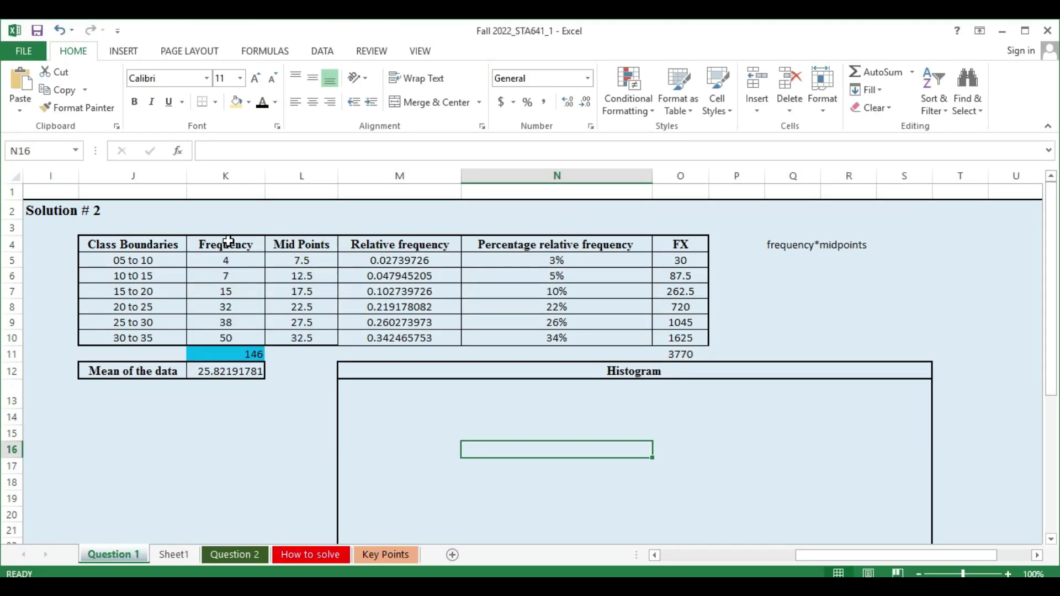
{"action": "left_click_drag", "start_coordinate": [228, 241], "coordinate": [323, 338]}
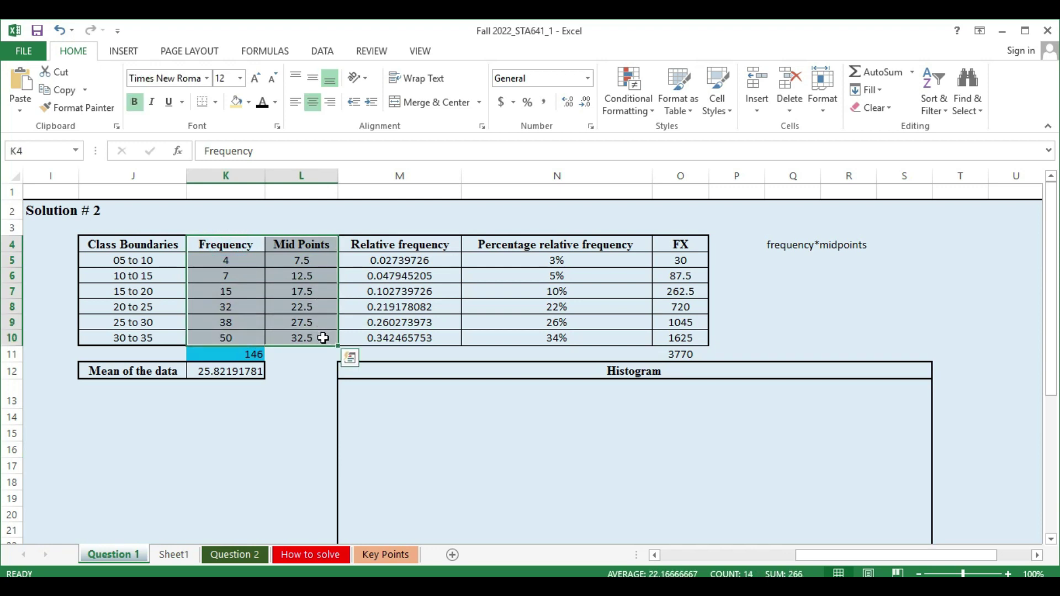
{"action": "left_click", "coordinate": [131, 59]}
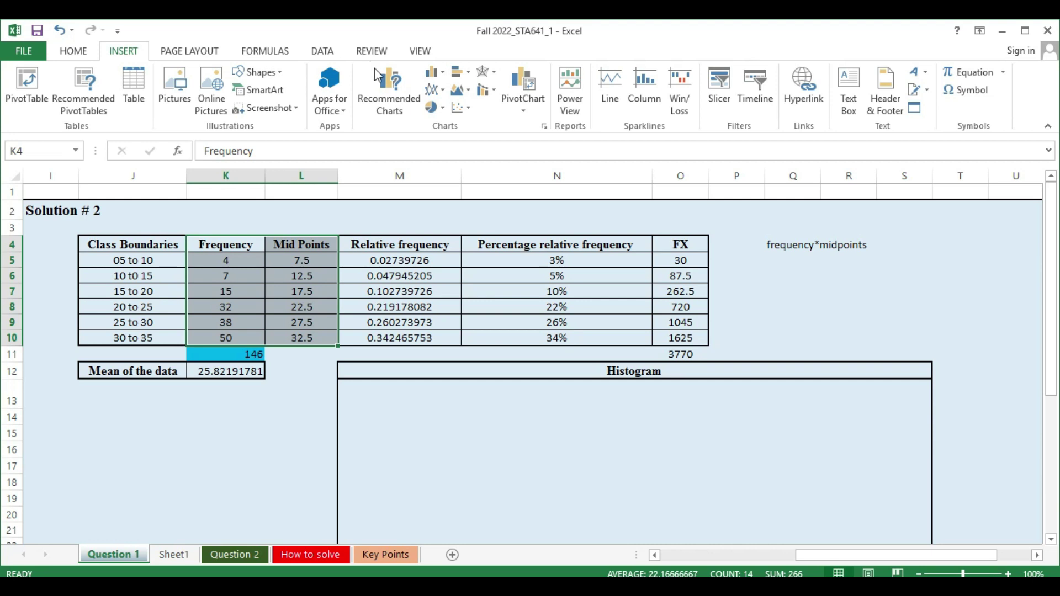
{"action": "left_click", "coordinate": [397, 114]}
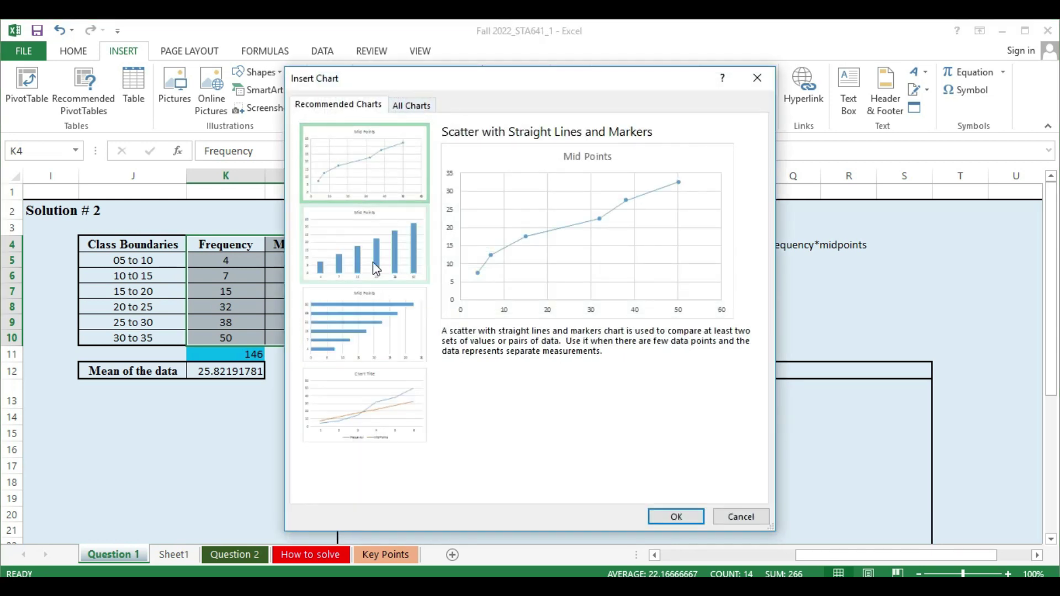
{"action": "left_click", "coordinate": [373, 262]}
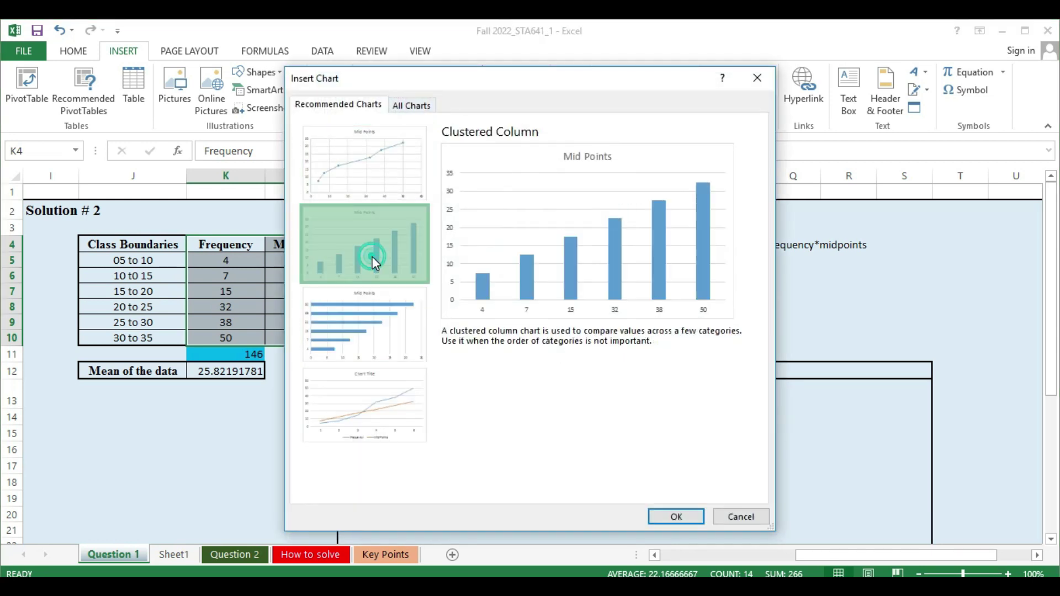
{"action": "left_click", "coordinate": [667, 521]}
{"action": "left_click_drag", "start_coordinate": [1054, 332], "coordinate": [1055, 359]}
{"action": "left_click_drag", "start_coordinate": [606, 243], "coordinate": [679, 393]}
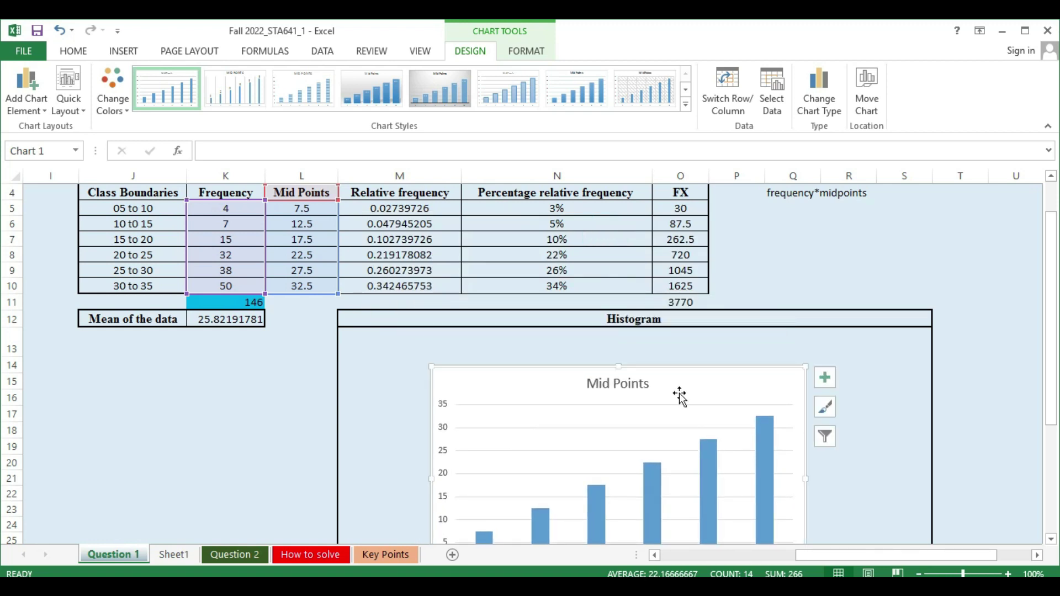
{"action": "left_click", "coordinate": [390, 105]}
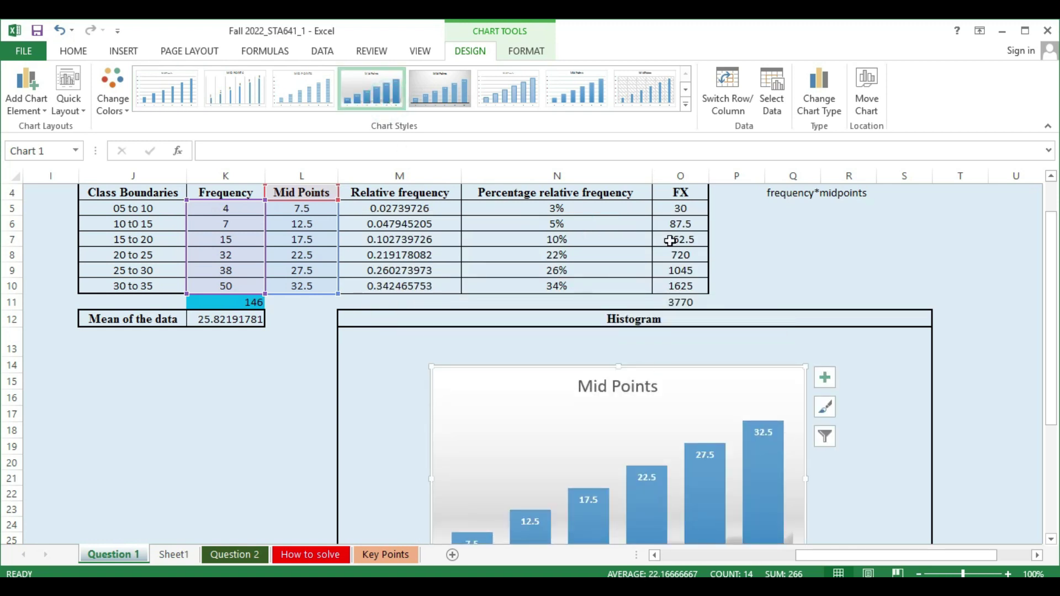
{"action": "left_click_drag", "start_coordinate": [1049, 376], "coordinate": [1055, 435]}
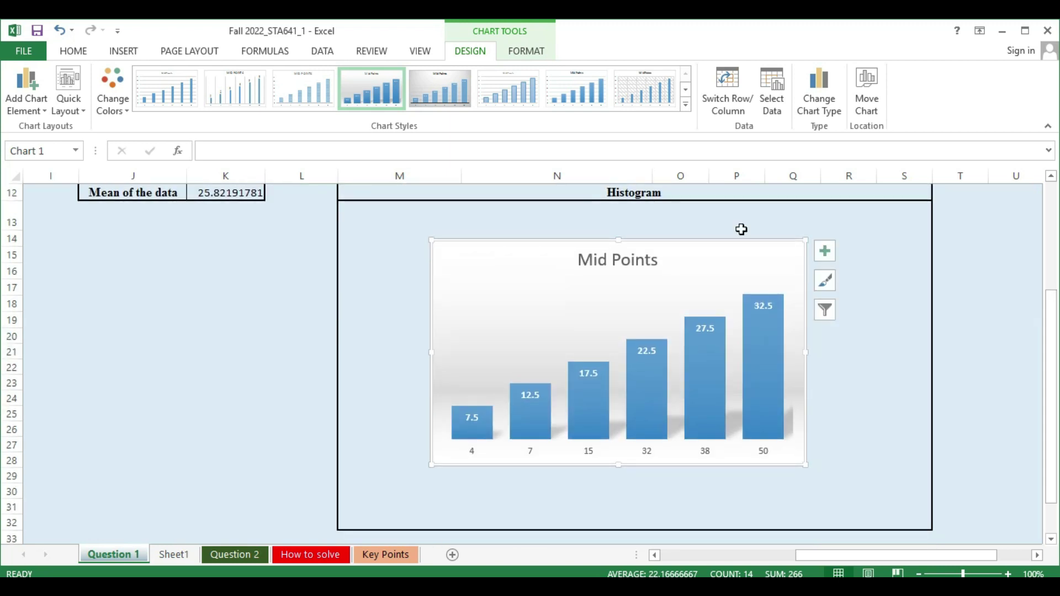
- Try flat and grey-gradient chart styles, then return to the gradient style with labels
{"action": "left_click", "coordinate": [583, 102]}
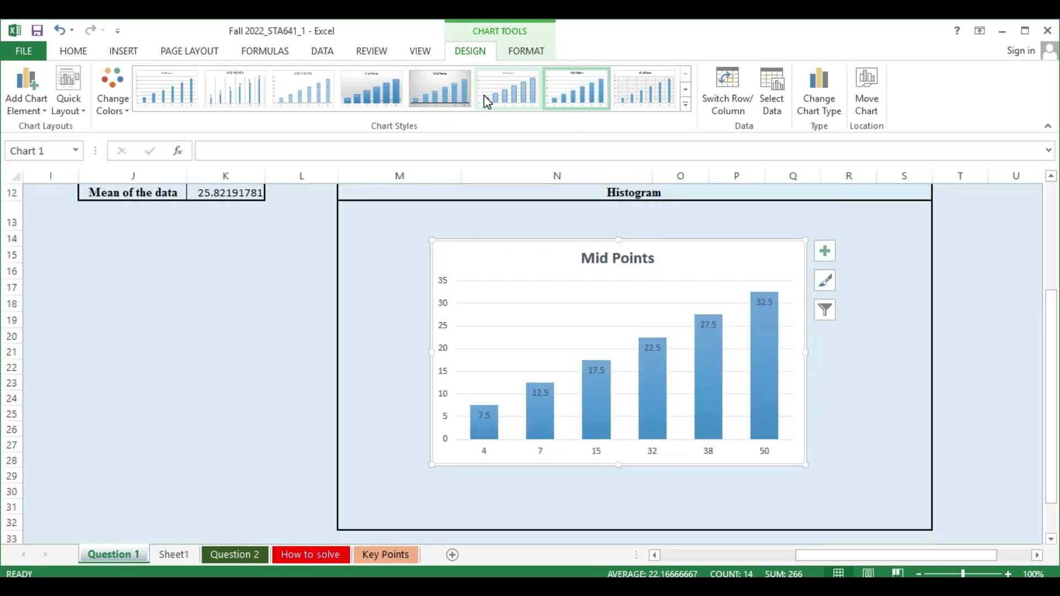
{"action": "left_click", "coordinate": [435, 105]}
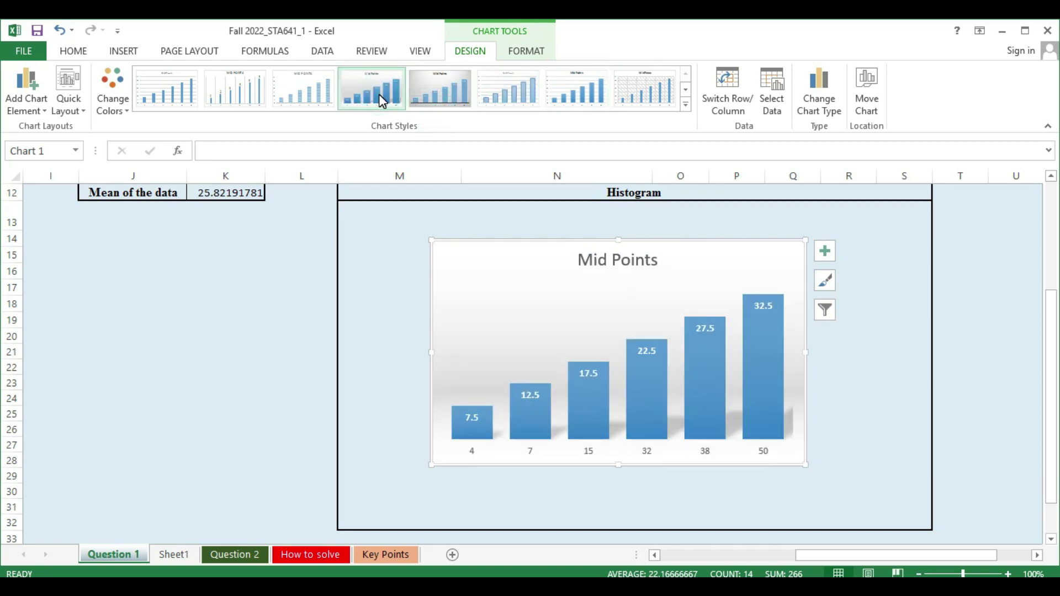
{"action": "left_click", "coordinate": [378, 94]}
- Set the Mid Points bar series gap width to 0% so the bars touch
{"action": "left_click", "coordinate": [636, 310]}
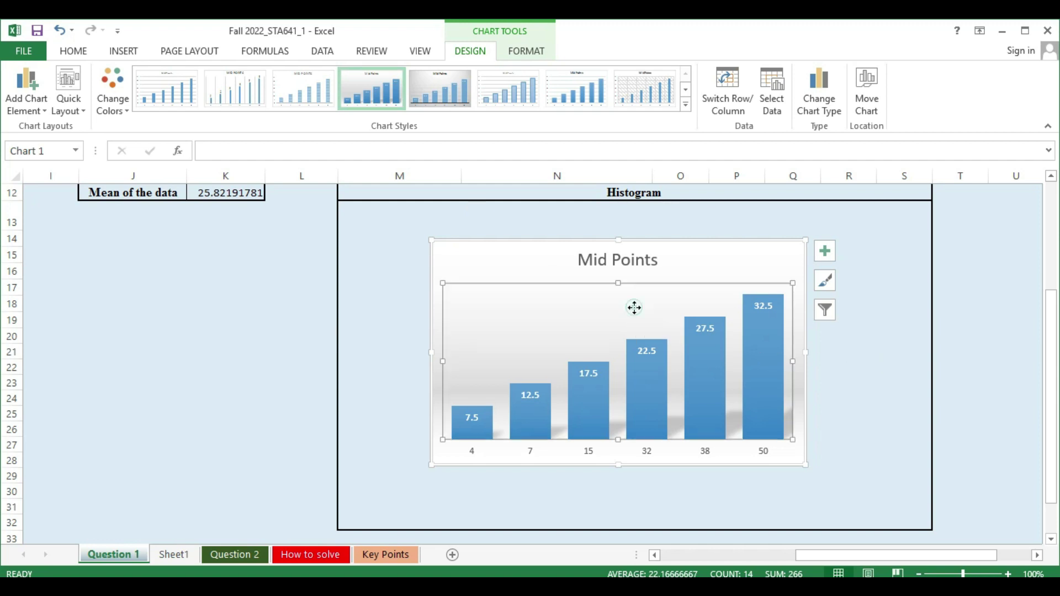
{"action": "double_click", "coordinate": [554, 260]}
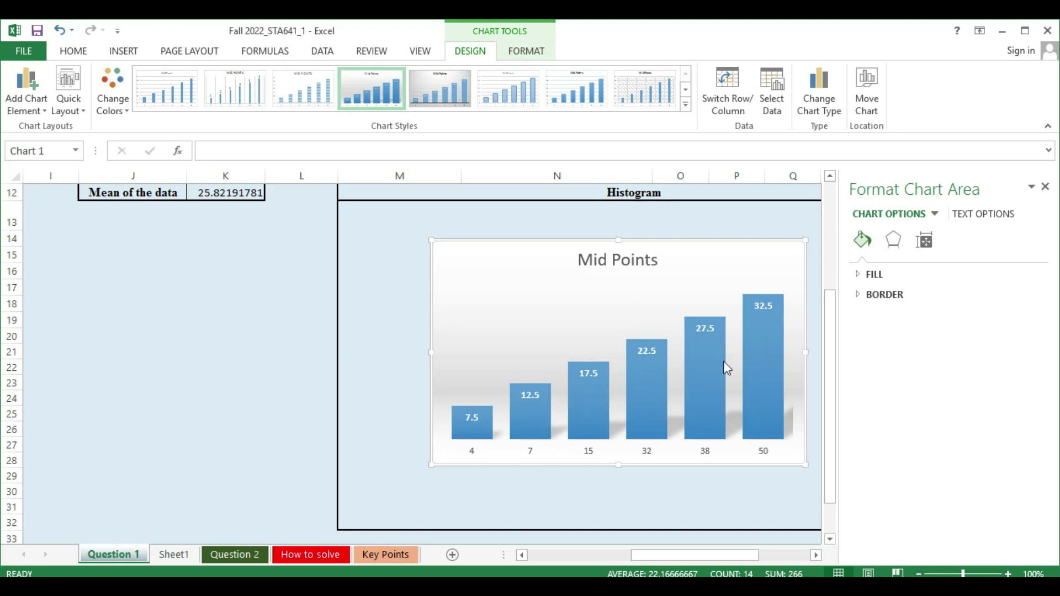
{"action": "left_click", "coordinate": [767, 355]}
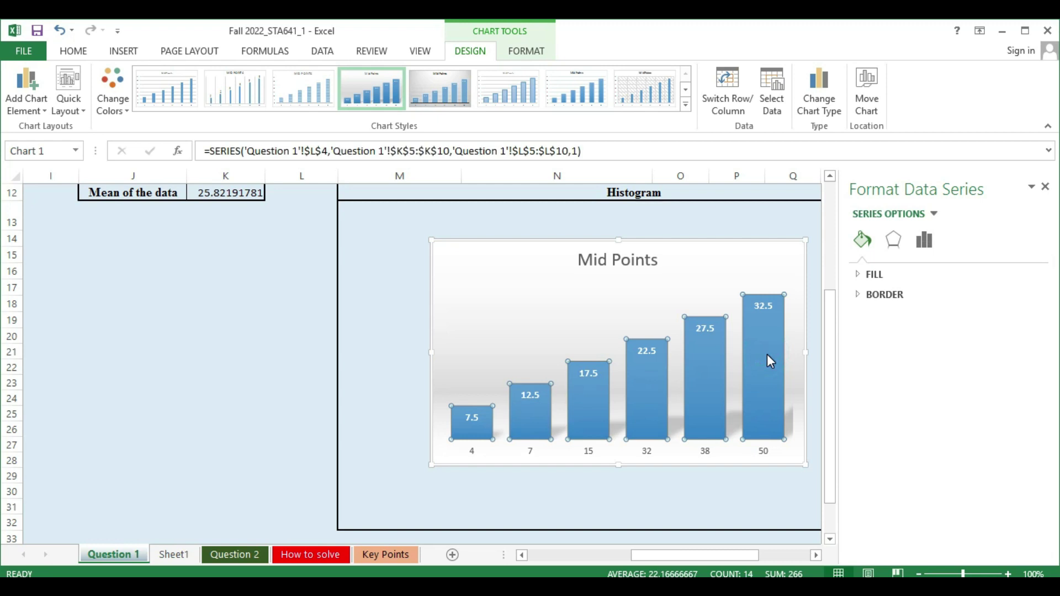
{"action": "left_click", "coordinate": [767, 355]}
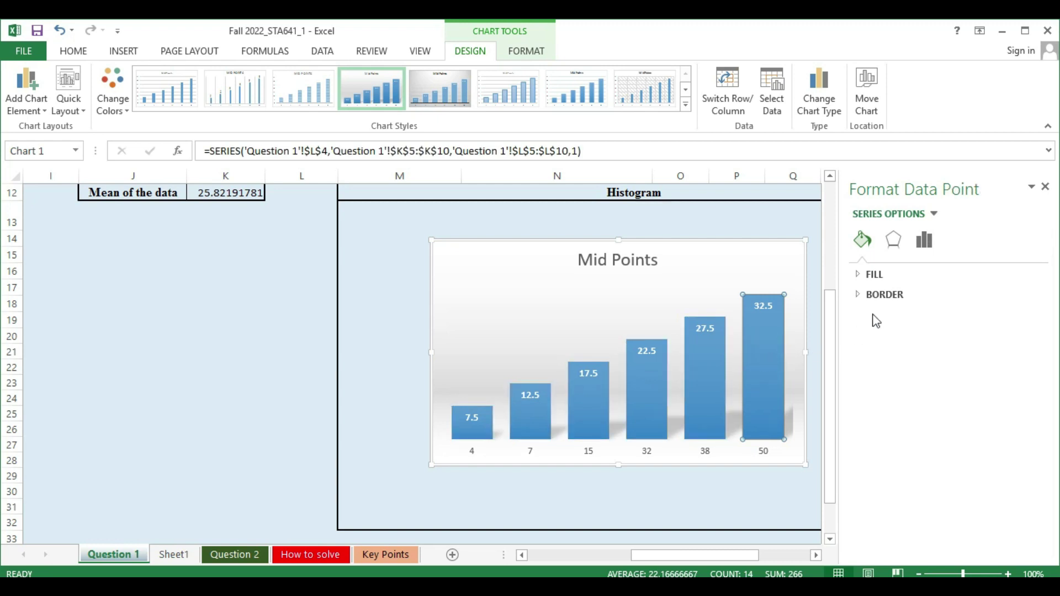
{"action": "left_click", "coordinate": [924, 241]}
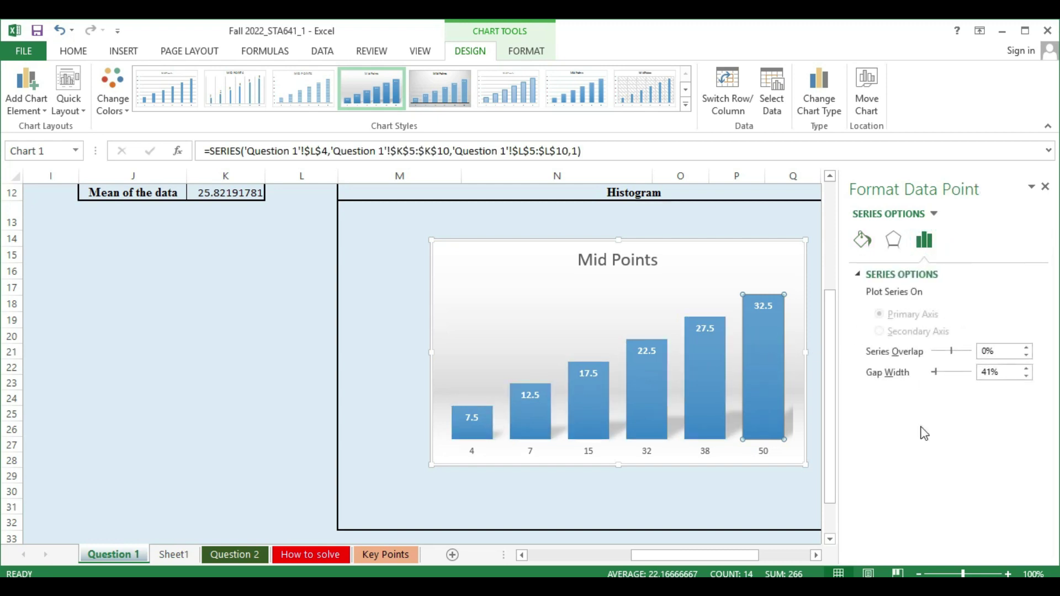
{"action": "left_click_drag", "start_coordinate": [935, 374], "coordinate": [911, 373]}
{"action": "left_click", "coordinate": [763, 268]}
{"action": "left_click", "coordinate": [885, 244]}
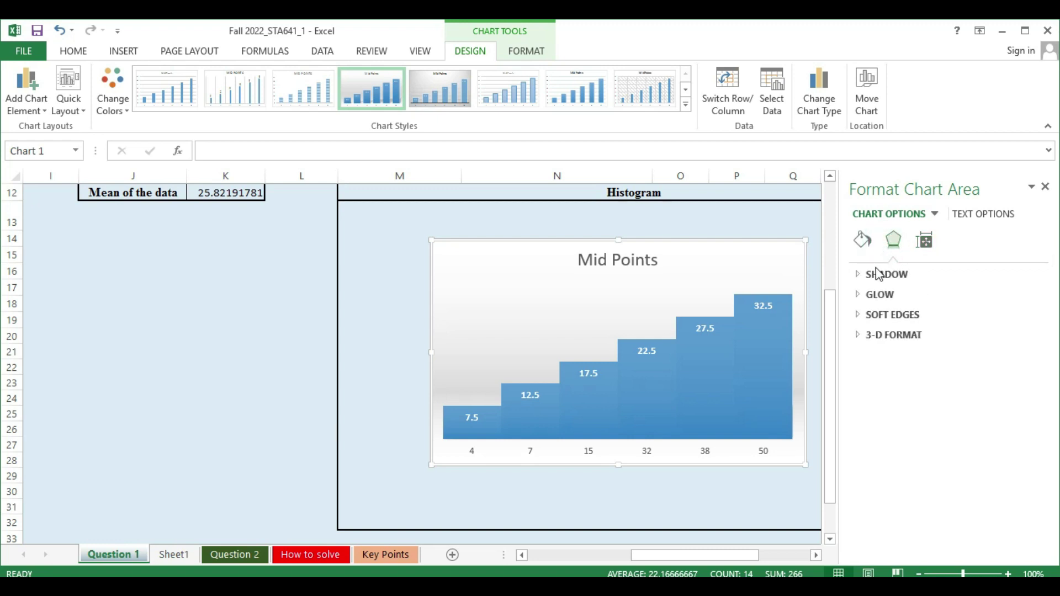
{"action": "left_click", "coordinate": [862, 241]}
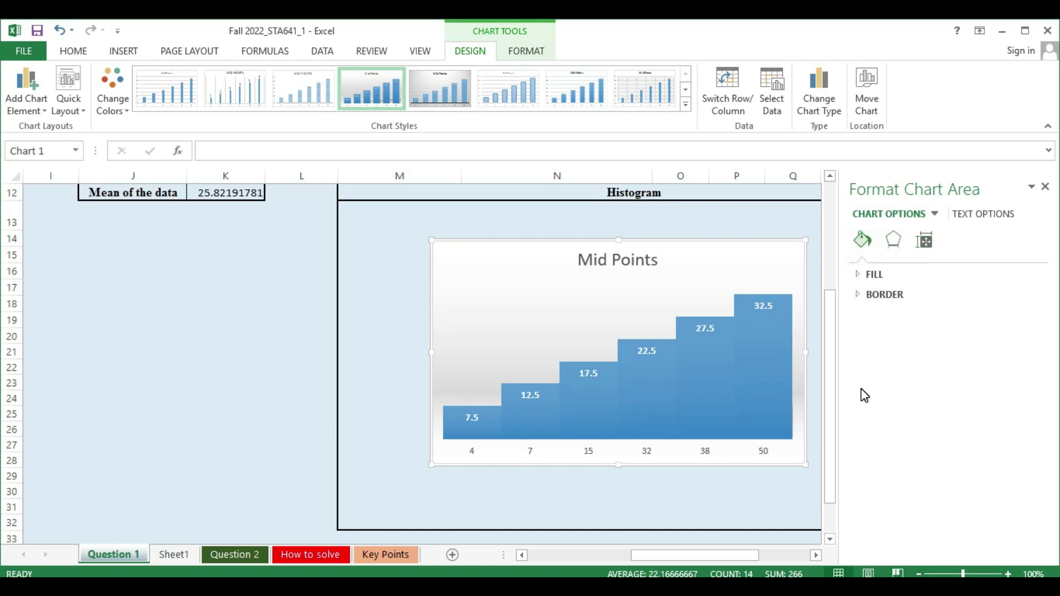
- Try pattern, texture and gradient chart backgrounds, settling on a solid fill
{"action": "left_click", "coordinate": [871, 276]}
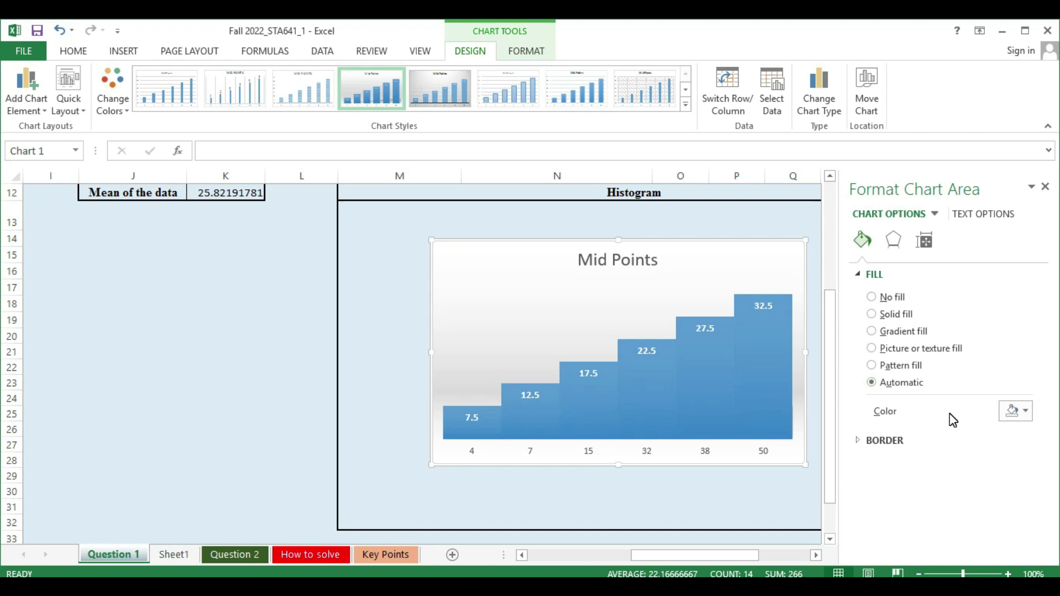
{"action": "left_click", "coordinate": [878, 365]}
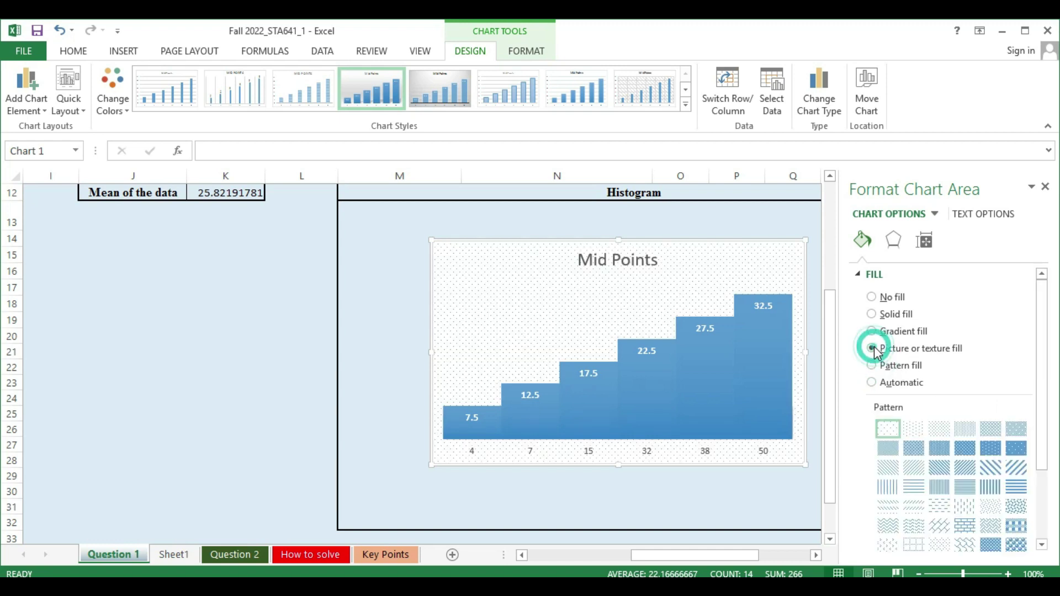
{"action": "left_click", "coordinate": [876, 350]}
{"action": "left_click", "coordinate": [872, 331]}
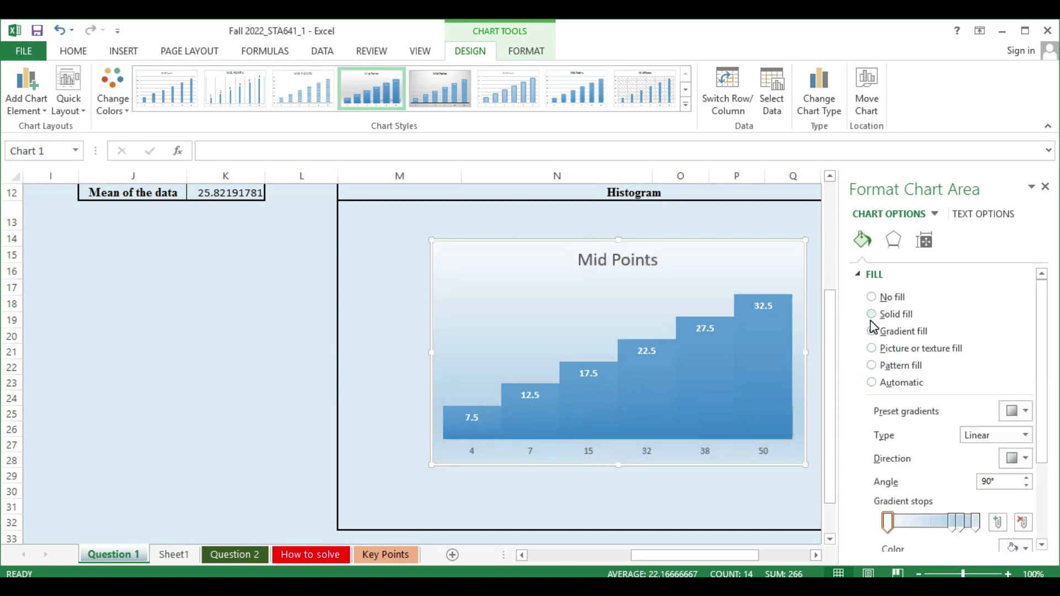
{"action": "left_click", "coordinate": [876, 350]}
{"action": "left_click", "coordinate": [872, 331]}
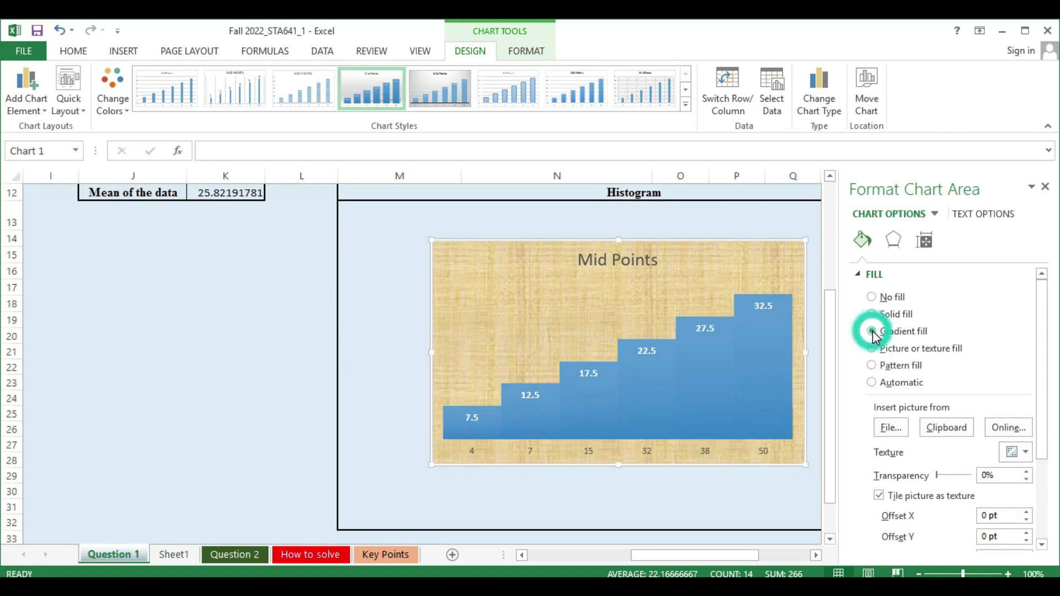
{"action": "left_click", "coordinate": [872, 315]}
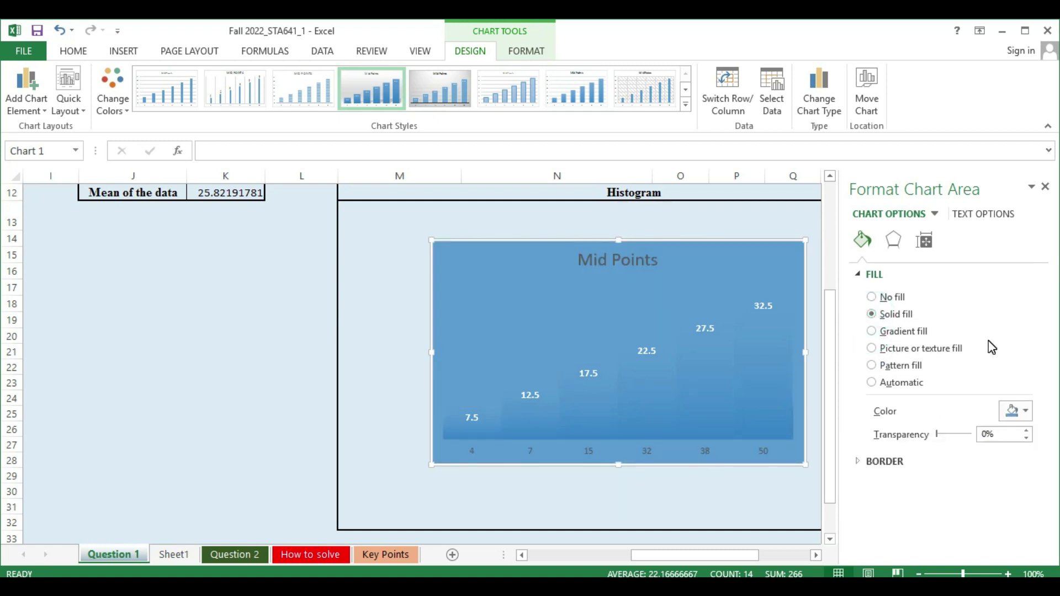
- Choose the light blue solid background colour for the chart area and select the bars
{"action": "left_click", "coordinate": [1025, 411]}
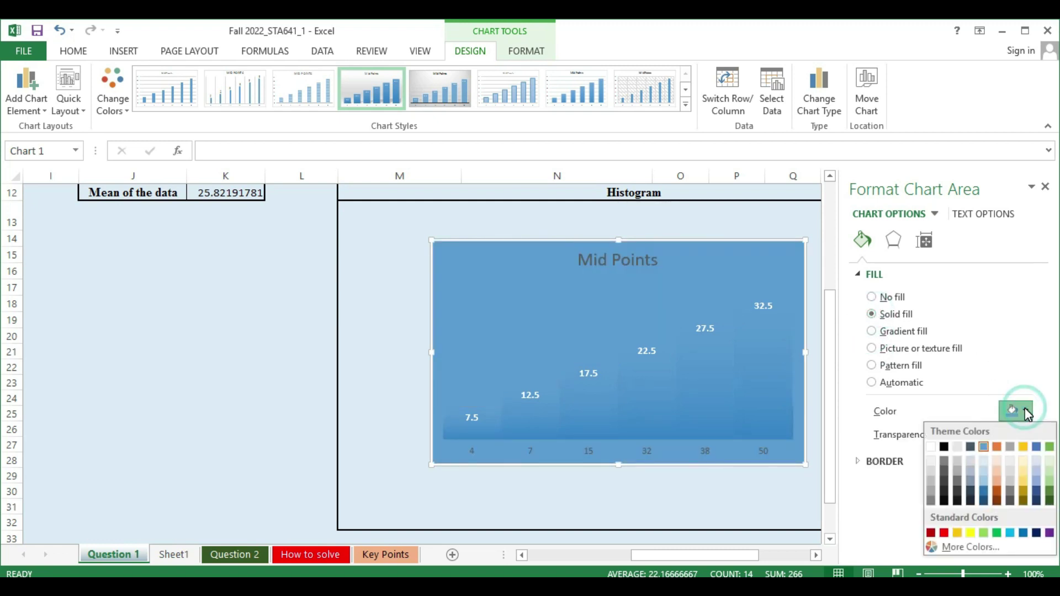
{"action": "left_click", "coordinate": [996, 462]}
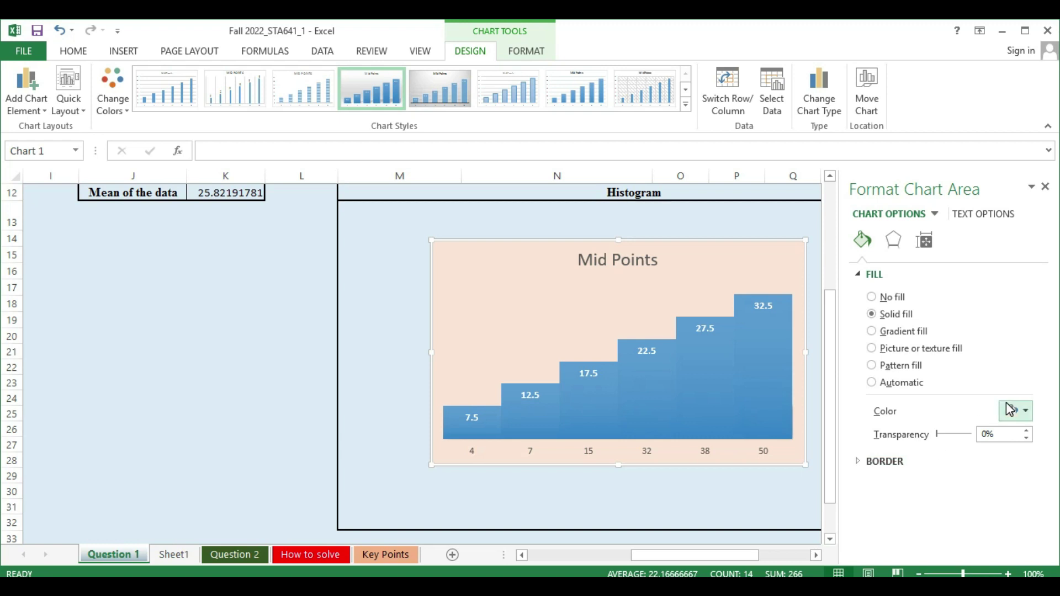
{"action": "left_click", "coordinate": [1025, 410]}
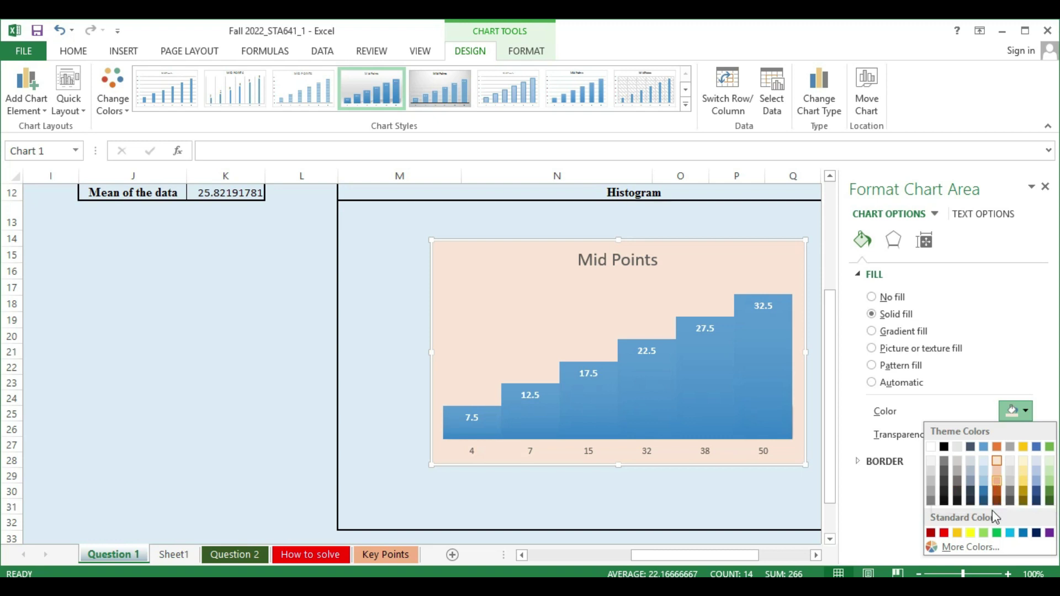
{"action": "left_click", "coordinate": [944, 532]}
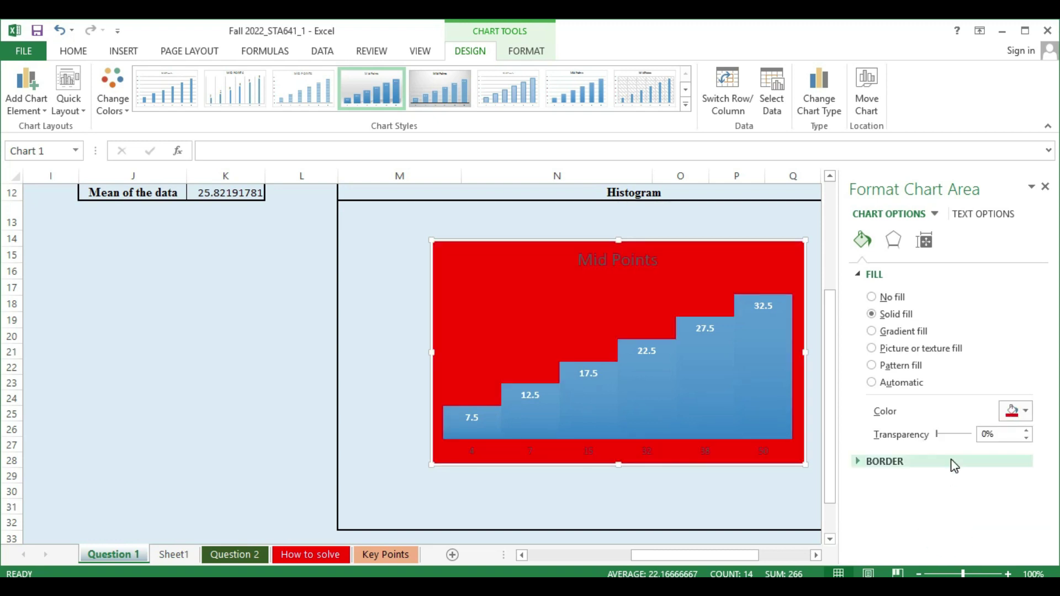
{"action": "left_click", "coordinate": [668, 376]}
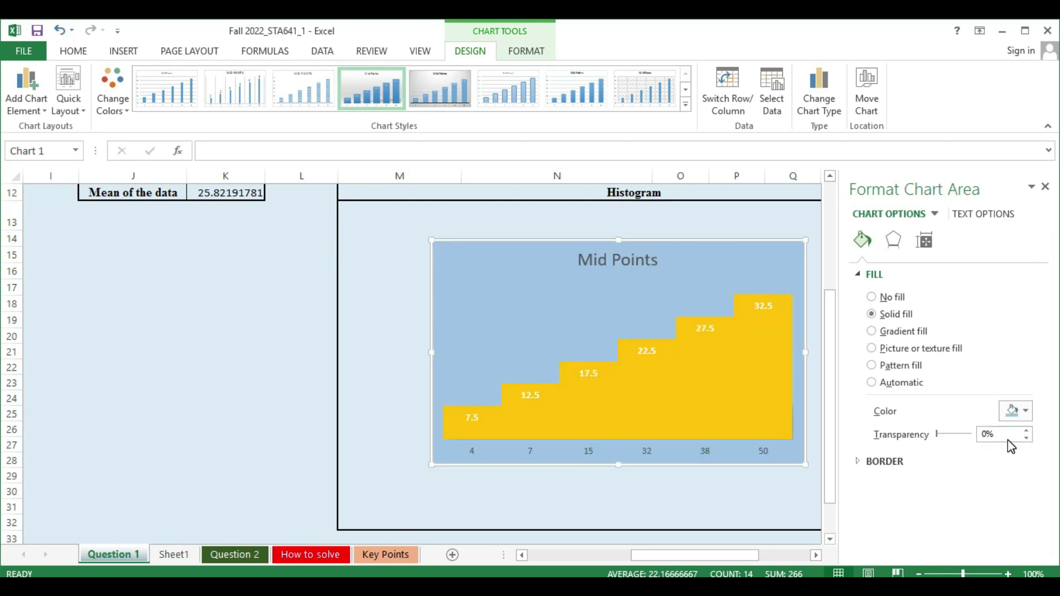
{"action": "left_click", "coordinate": [806, 538]}
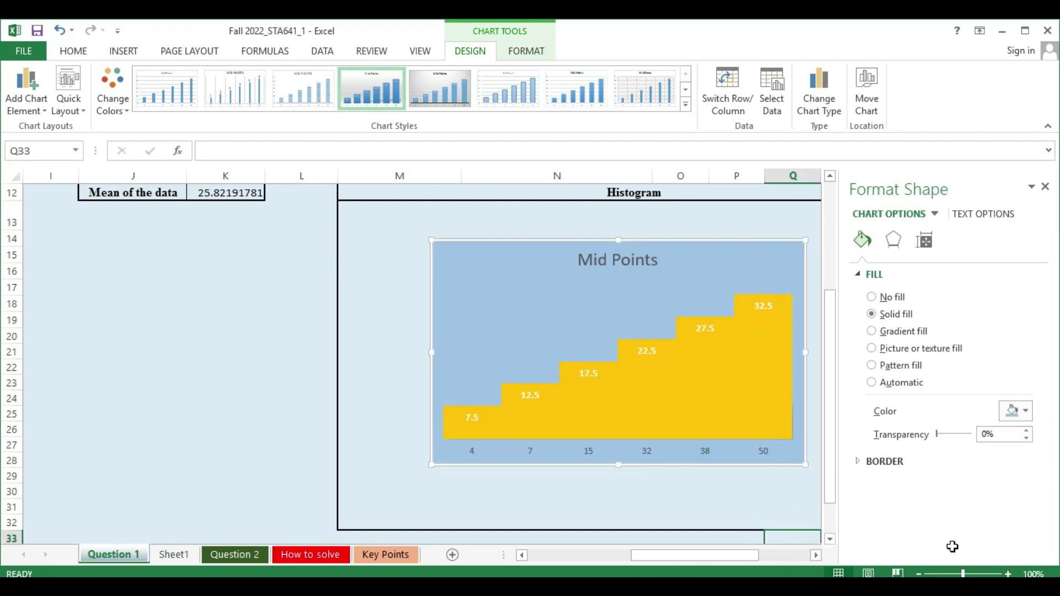
{"action": "left_click", "coordinate": [779, 374]}
- Give the histogram bars a solid line border
{"action": "left_click", "coordinate": [862, 239]}
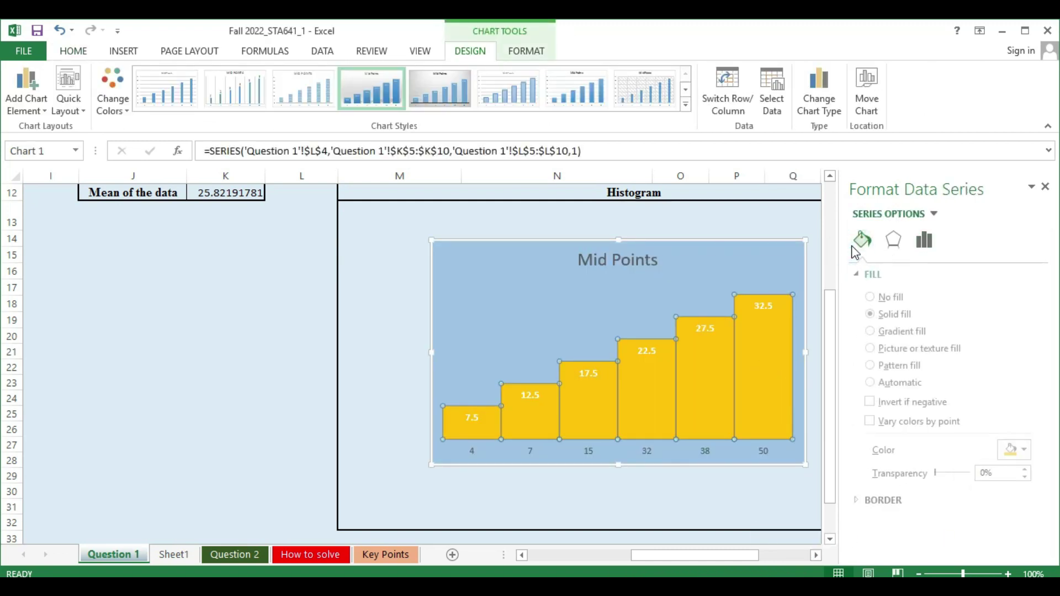
{"action": "left_click", "coordinate": [927, 500]}
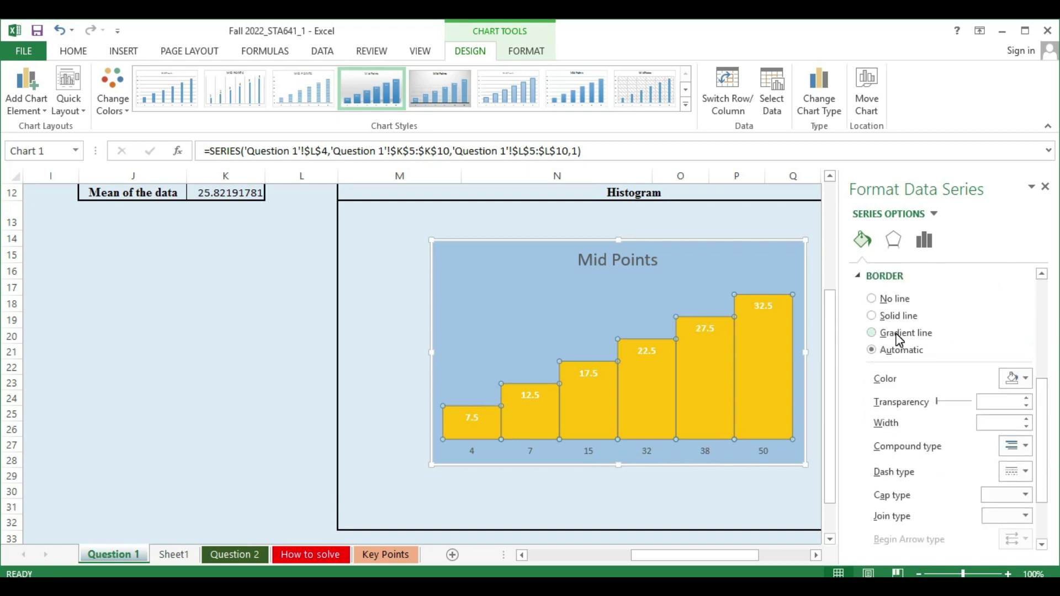
{"action": "left_click", "coordinate": [872, 315]}
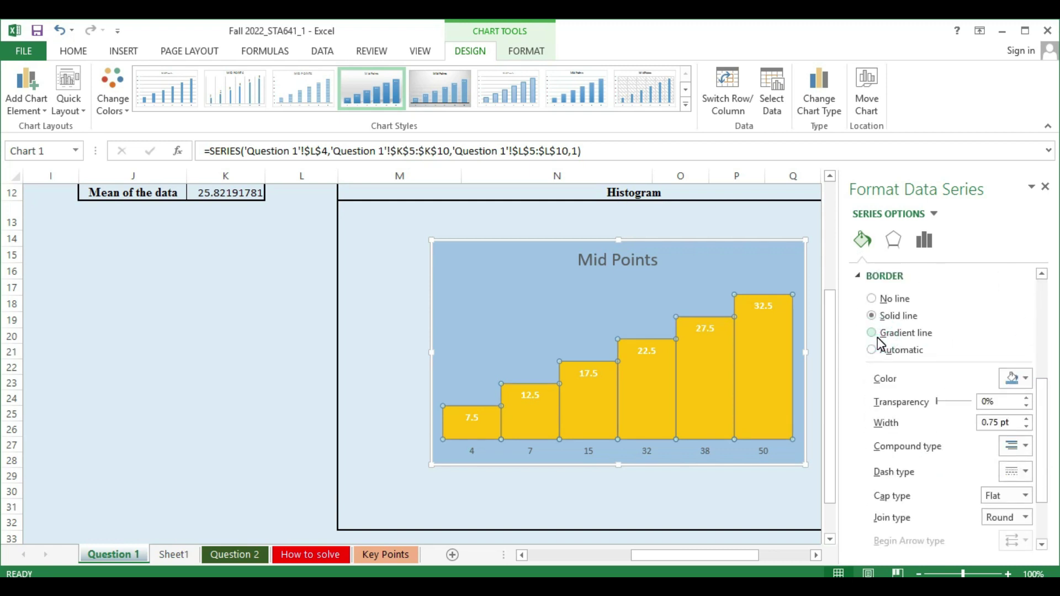
{"action": "left_click", "coordinate": [1022, 381]}
{"action": "key", "text": "Escape"}
{"action": "left_click", "coordinate": [747, 502]}
{"action": "left_click", "coordinate": [793, 217]}
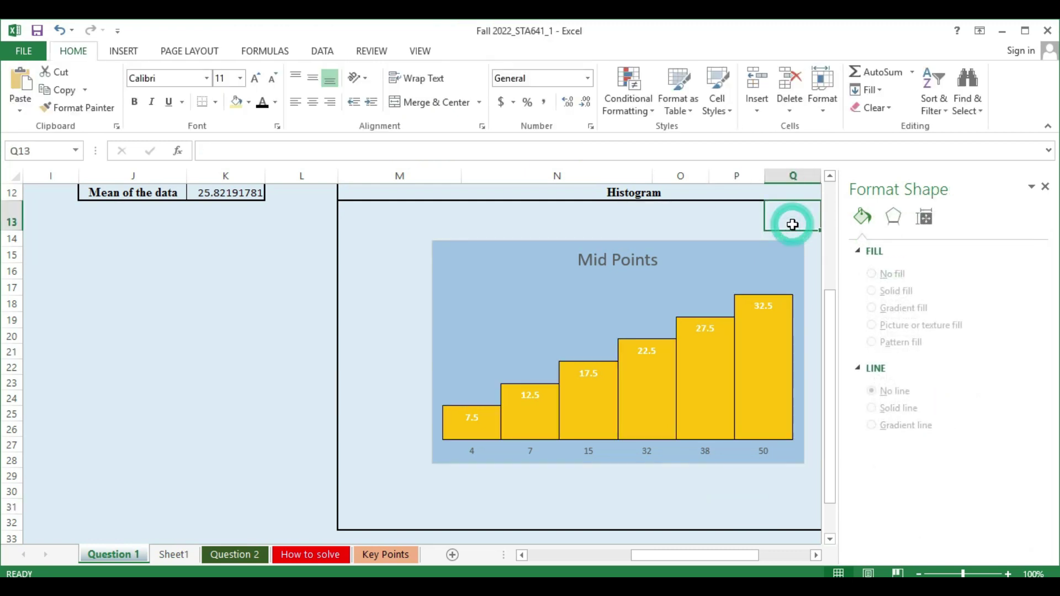
- Rename the chart title from Mid Points to 'Histogram'
{"action": "left_click", "coordinate": [620, 272]}
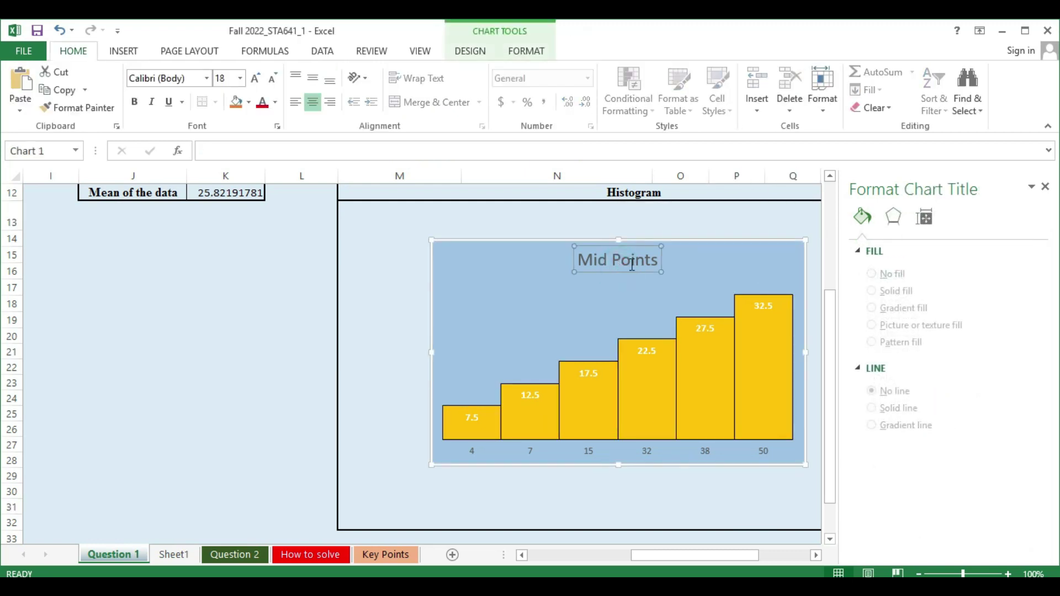
{"action": "left_click", "coordinate": [657, 261]}
{"action": "key", "text": "BackSpace"}
{"action": "key", "text": "BackSpace"}
{"action": "key", "text": "BackSpace"}
{"action": "key", "text": "BackSpace"}
{"action": "key", "text": "BackSpace"}
{"action": "key", "text": "BackSpace"}
{"action": "key", "text": "BackSpace"}
{"action": "key", "text": "BackSpace"}
{"action": "key", "text": "BackSpace"}
{"action": "key", "text": "BackSpace"}
{"action": "type", "text": "Histogram"}
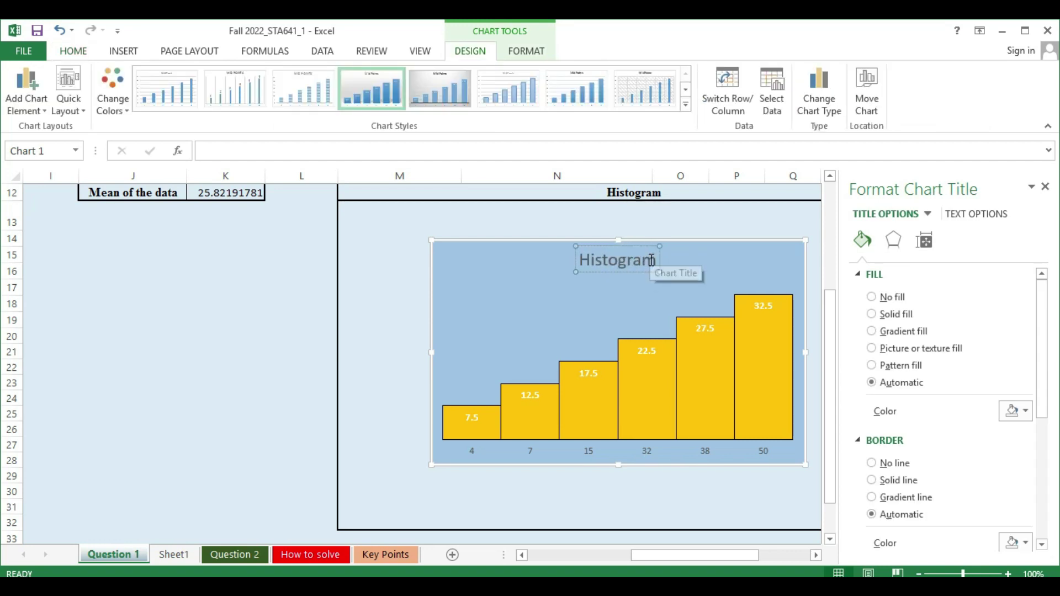
{"action": "left_click", "coordinate": [393, 348]}
{"action": "left_click", "coordinate": [540, 267]}
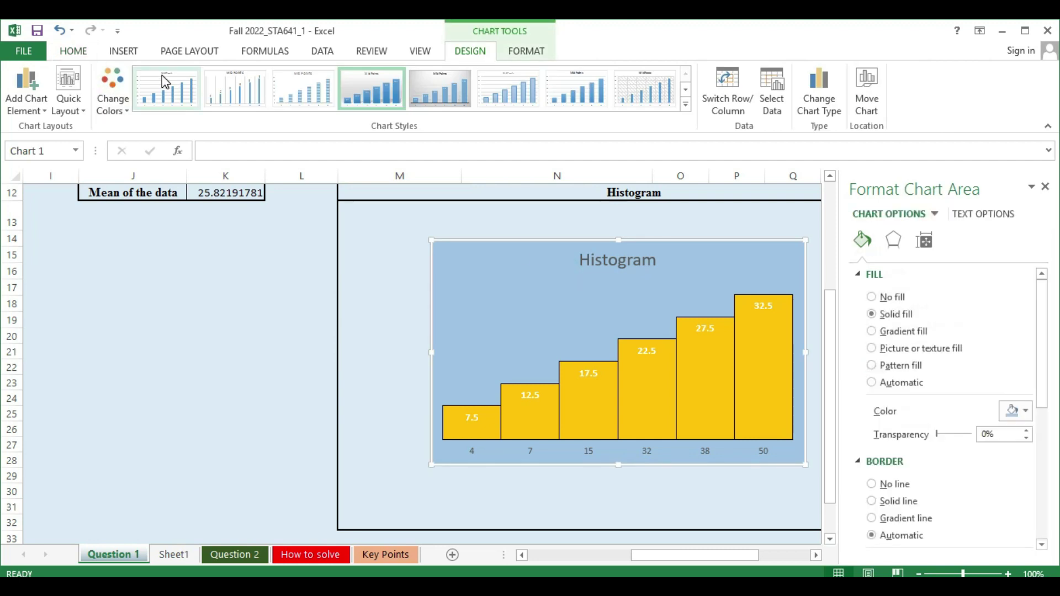
{"action": "left_click", "coordinate": [77, 108]}
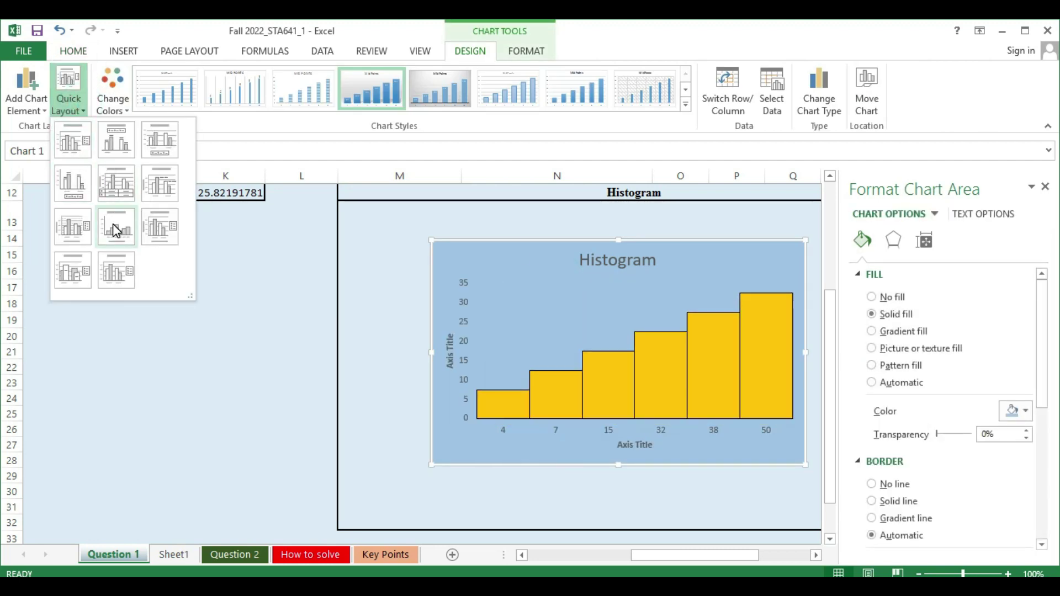
- Apply a preset layout with axis titles and keep the bars' gap width at 0%
{"action": "left_click", "coordinate": [157, 222]}
{"action": "left_click", "coordinate": [685, 376]}
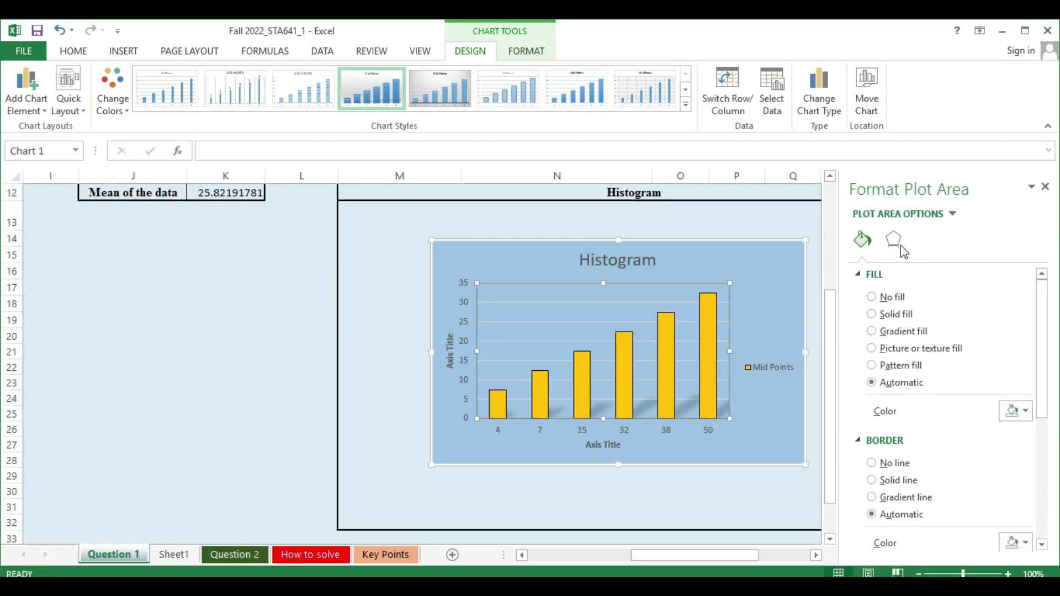
{"action": "left_click", "coordinate": [710, 339]}
{"action": "left_click", "coordinate": [924, 240]}
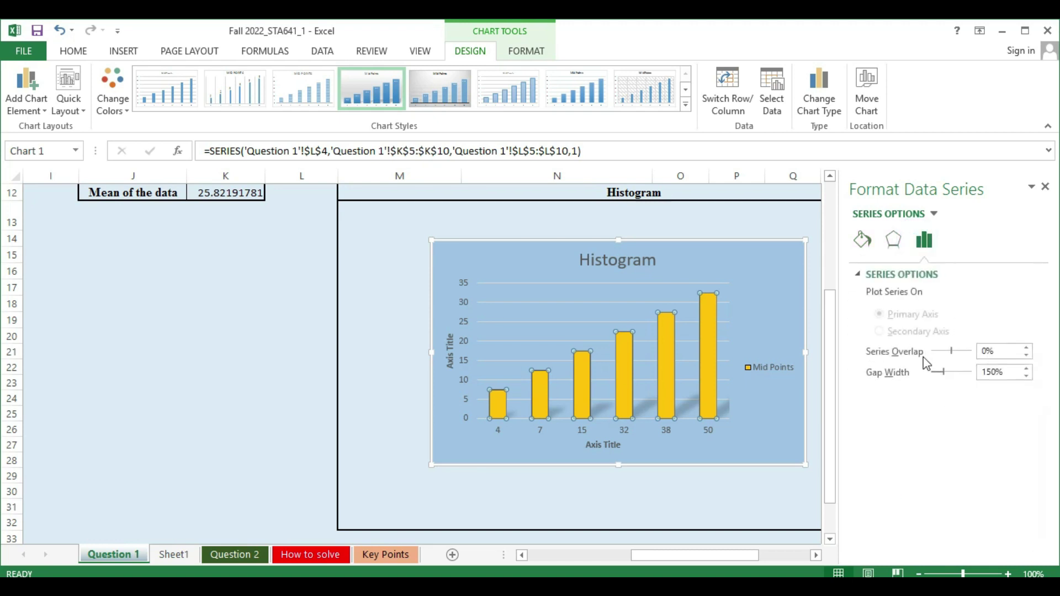
{"action": "left_click_drag", "start_coordinate": [941, 371], "coordinate": [928, 375]}
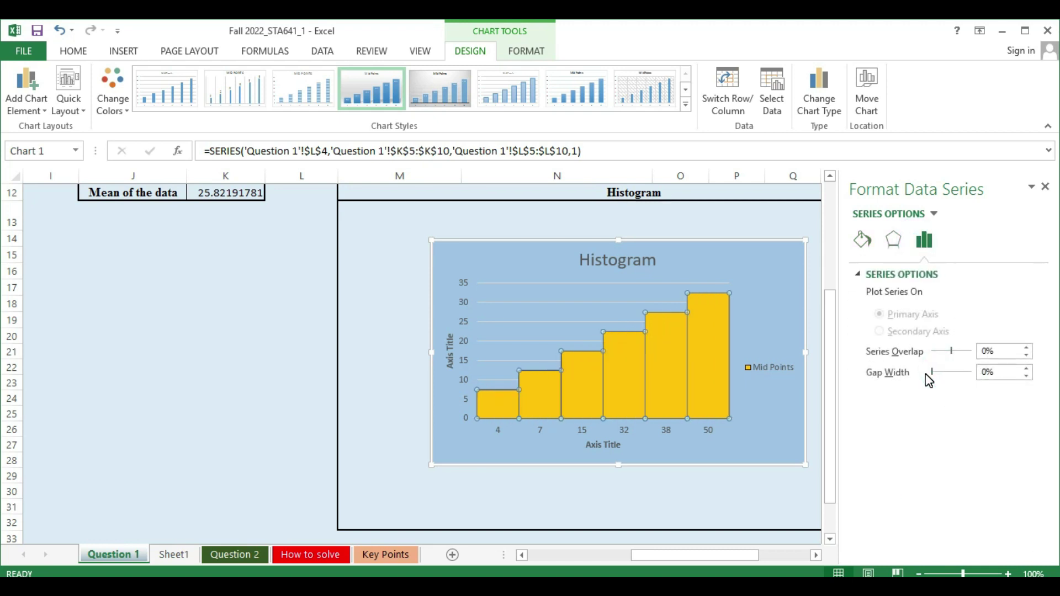
{"action": "left_click", "coordinate": [717, 501]}
- Title the horizontal axis 'class boundries'
{"action": "left_click", "coordinate": [617, 448]}
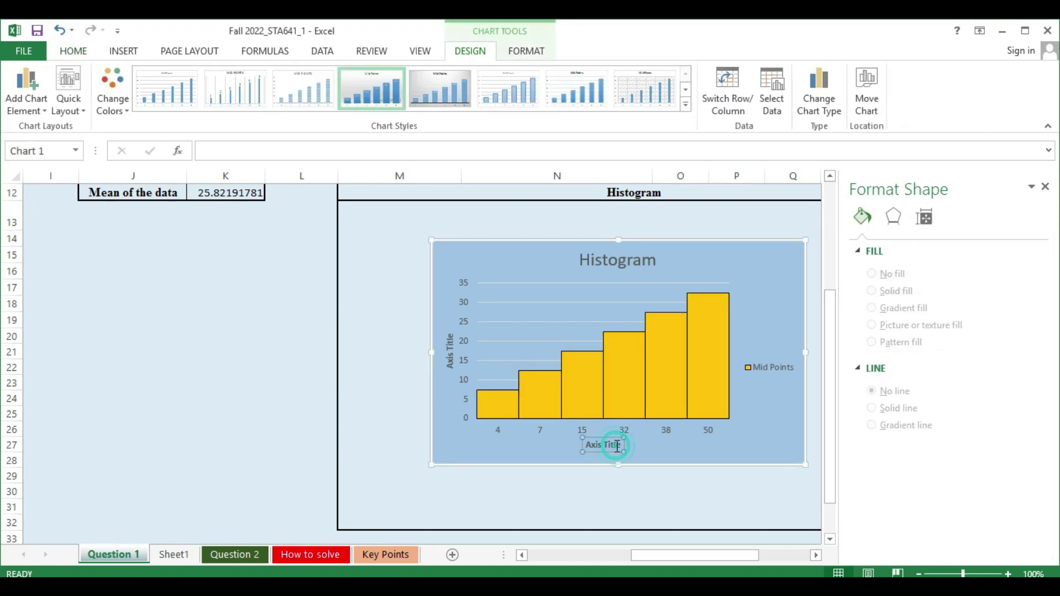
{"action": "left_click", "coordinate": [1045, 188]}
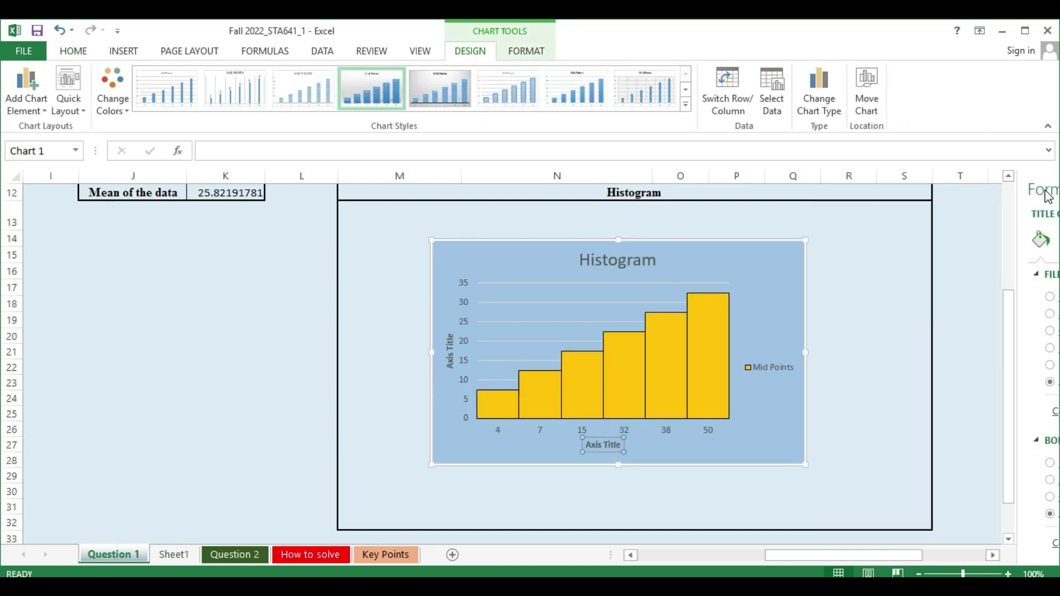
{"action": "double_click", "coordinate": [615, 445]}
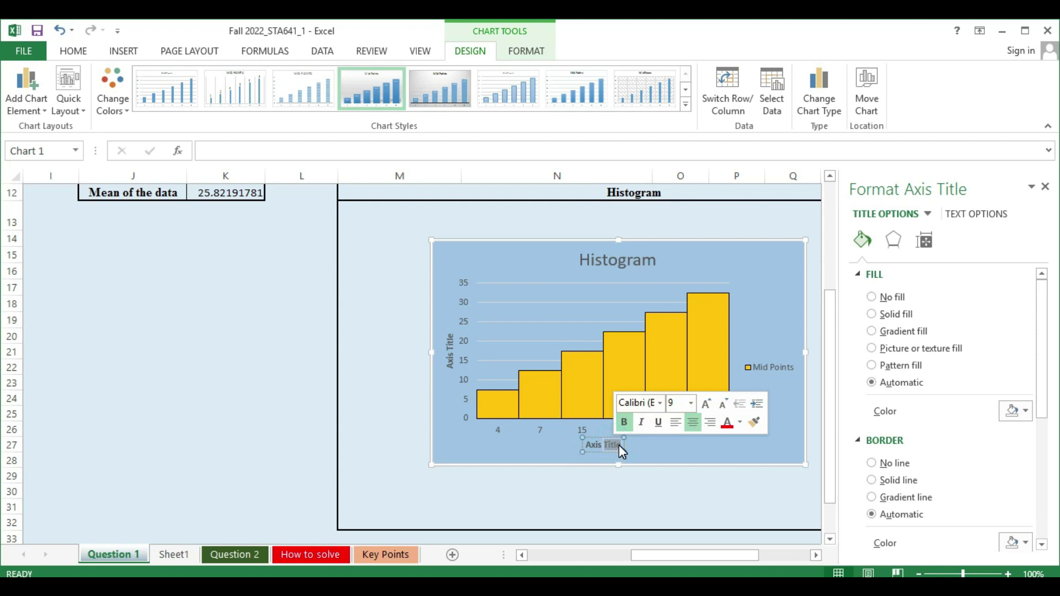
{"action": "key", "text": "ctrl+a"}
{"action": "key", "text": "BackSpace"}
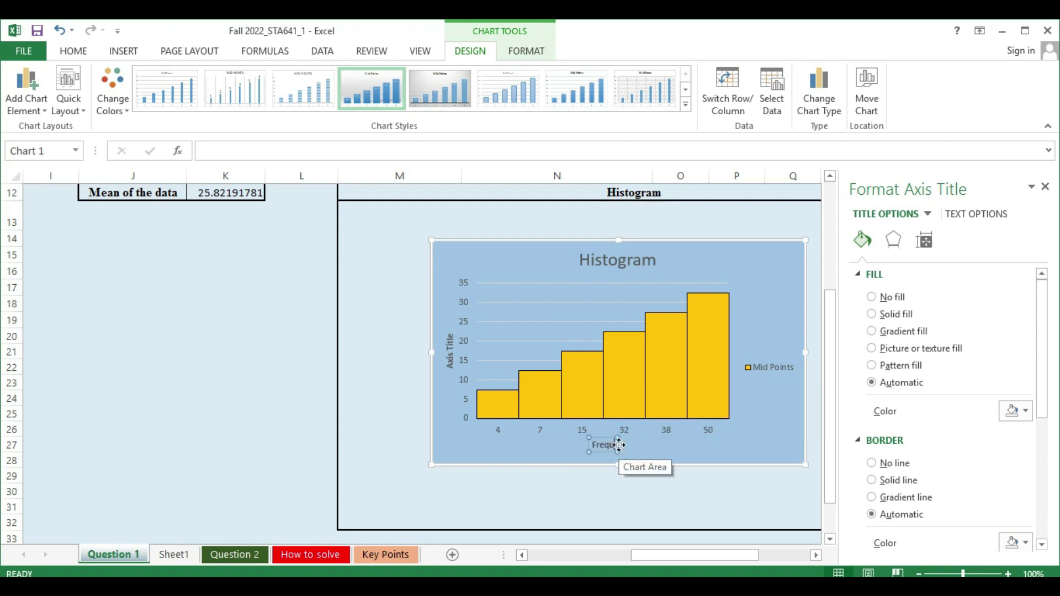
{"action": "type", "text": "class boundries"}
- Title the vertical axis 'Frequency', close the formatting pane and scroll back up
{"action": "left_click", "coordinate": [450, 345]}
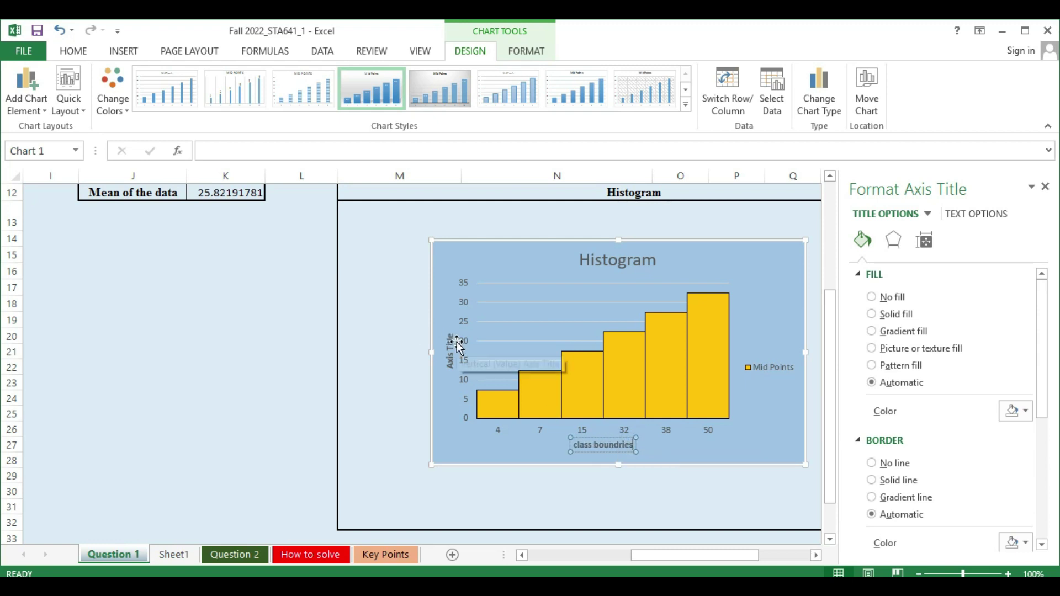
{"action": "left_click", "coordinate": [450, 344]}
{"action": "key", "text": "ctrl+a"}
{"action": "key", "text": "BackSpace"}
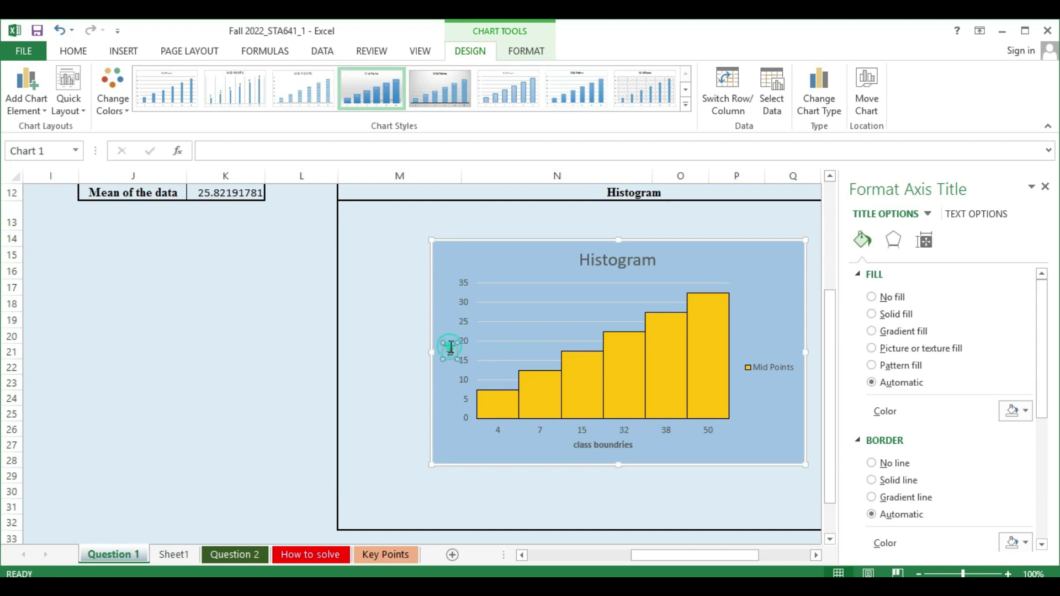
{"action": "type", "text": "Frequency"}
{"action": "left_click_drag", "start_coordinate": [452, 331], "coordinate": [451, 373]}
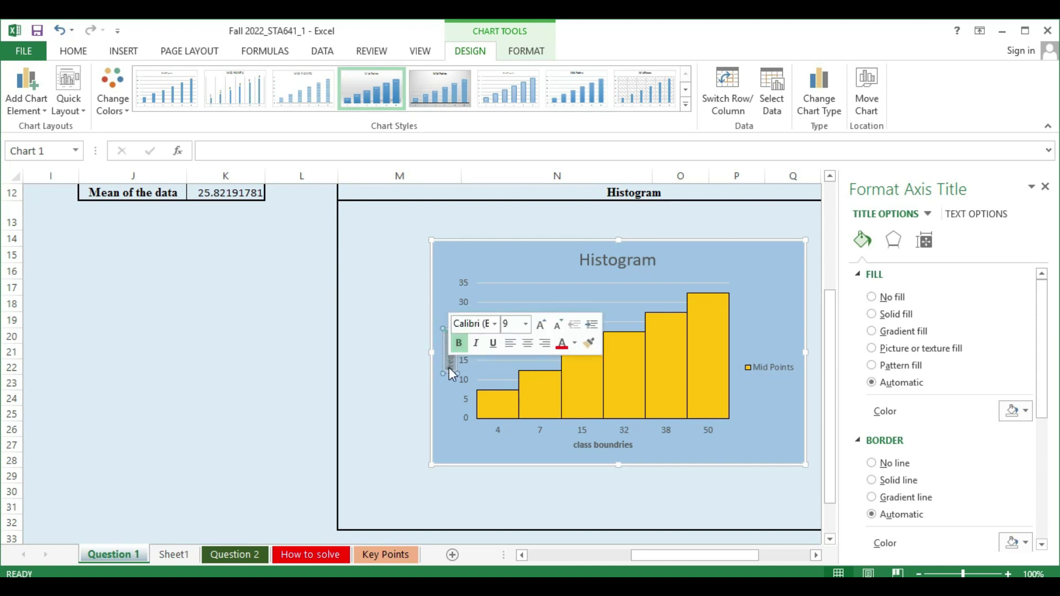
{"action": "left_click", "coordinate": [504, 478]}
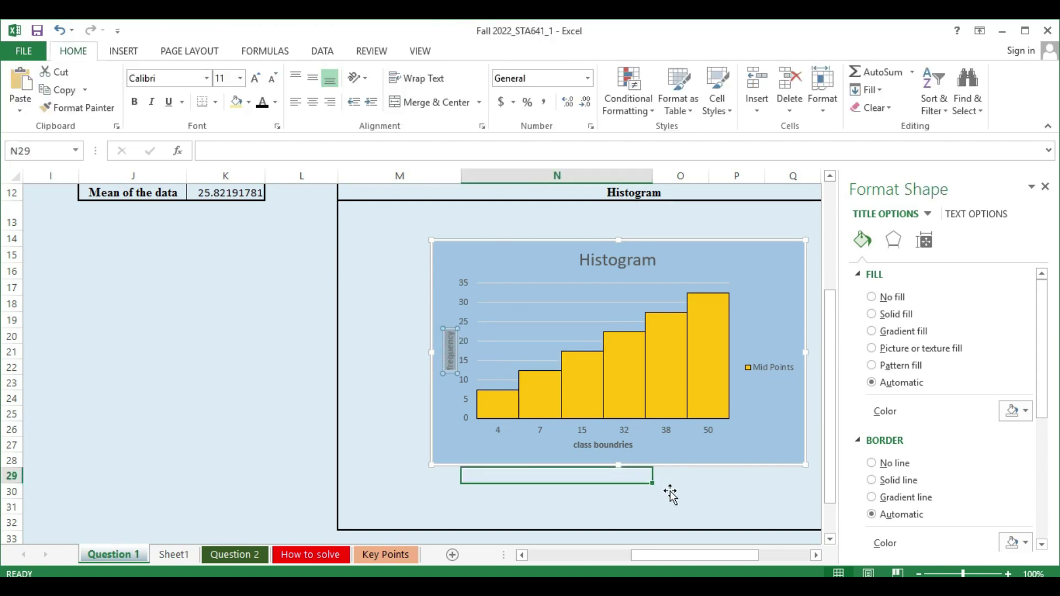
{"action": "left_click", "coordinate": [737, 522]}
{"action": "left_click", "coordinate": [1045, 187]}
{"action": "left_click_drag", "start_coordinate": [1051, 474], "coordinate": [1051, 368]}
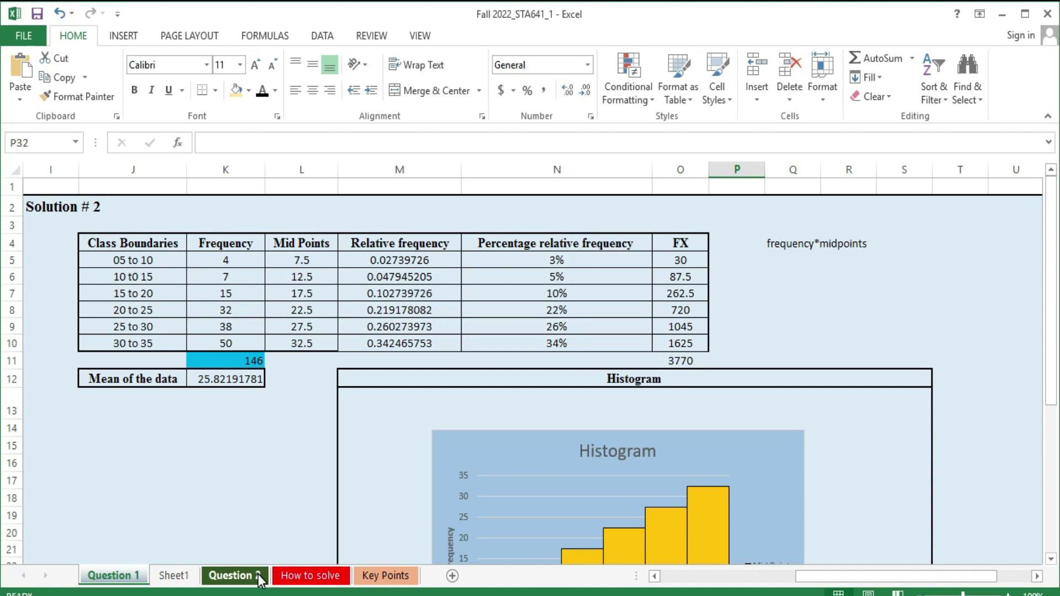
- On the Question 2 sheet, cut the correlation table L9:N11
{"action": "left_click", "coordinate": [259, 577]}
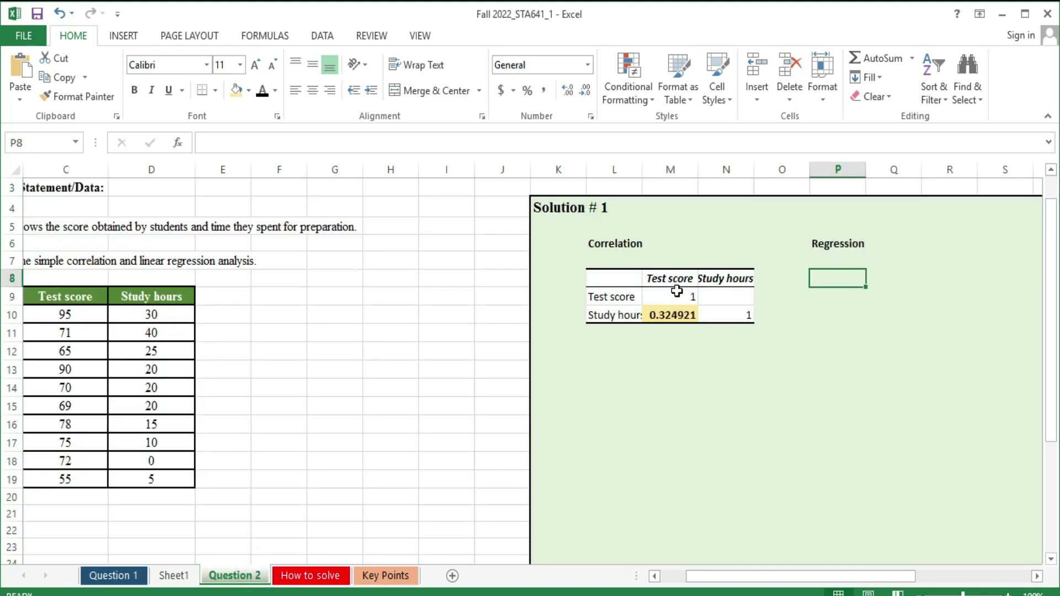
{"action": "left_click", "coordinate": [677, 292]}
{"action": "left_click_drag", "start_coordinate": [601, 279], "coordinate": [721, 316]}
{"action": "right_click", "coordinate": [721, 316]}
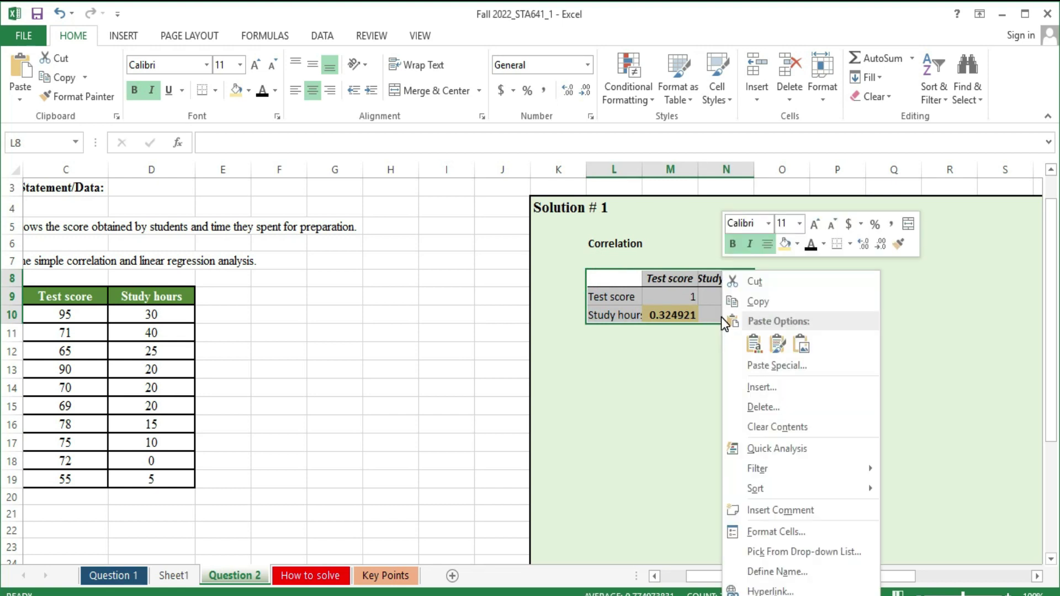
{"action": "left_click", "coordinate": [748, 282]}
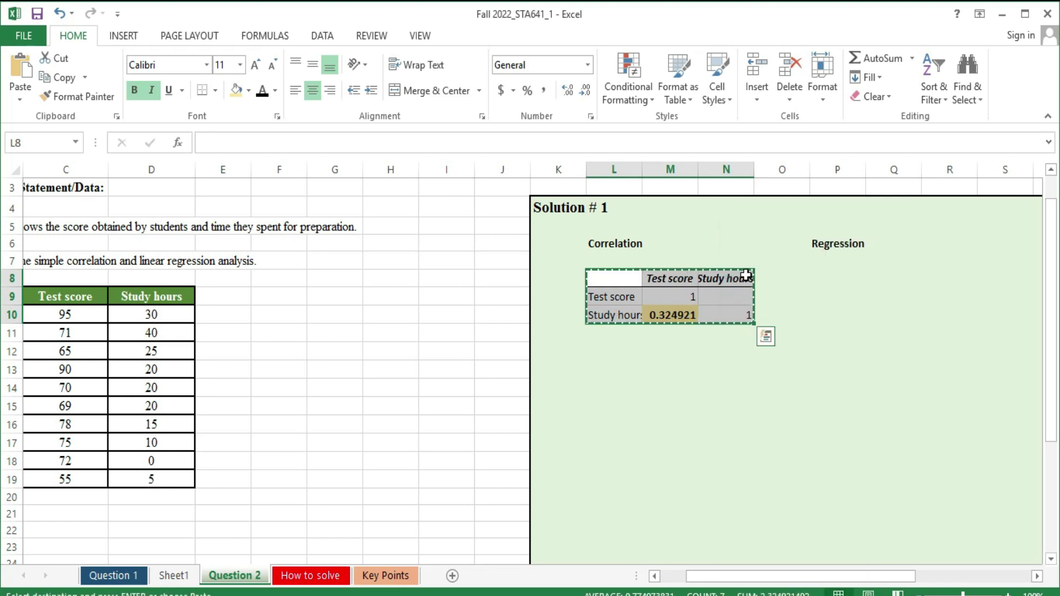
- Try destination cells below the table and reselect the cut correlation range
{"action": "left_click", "coordinate": [728, 299]}
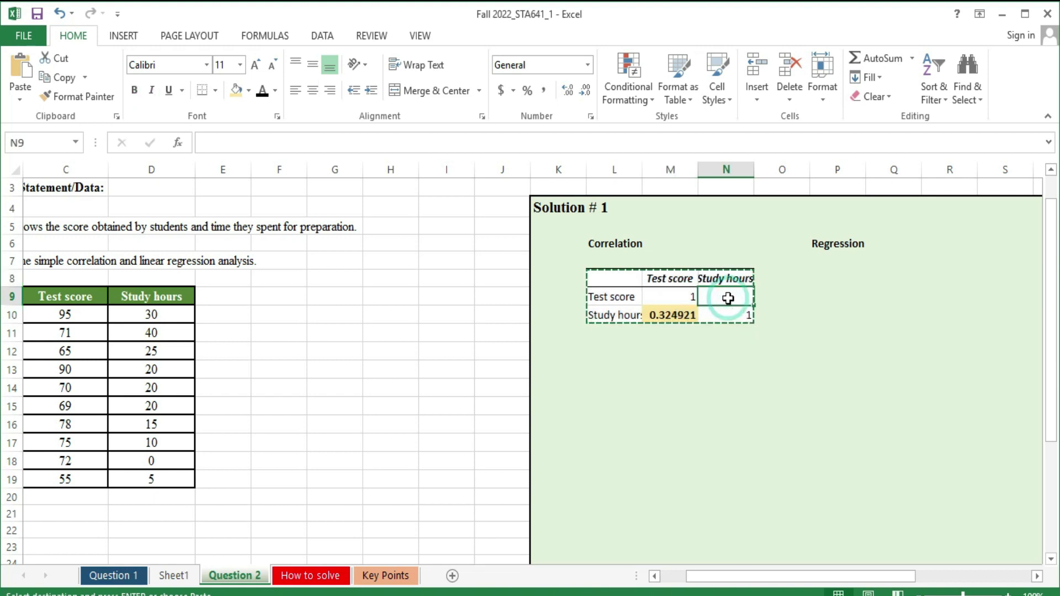
{"action": "left_click", "coordinate": [678, 298]}
{"action": "right_click", "coordinate": [679, 302]}
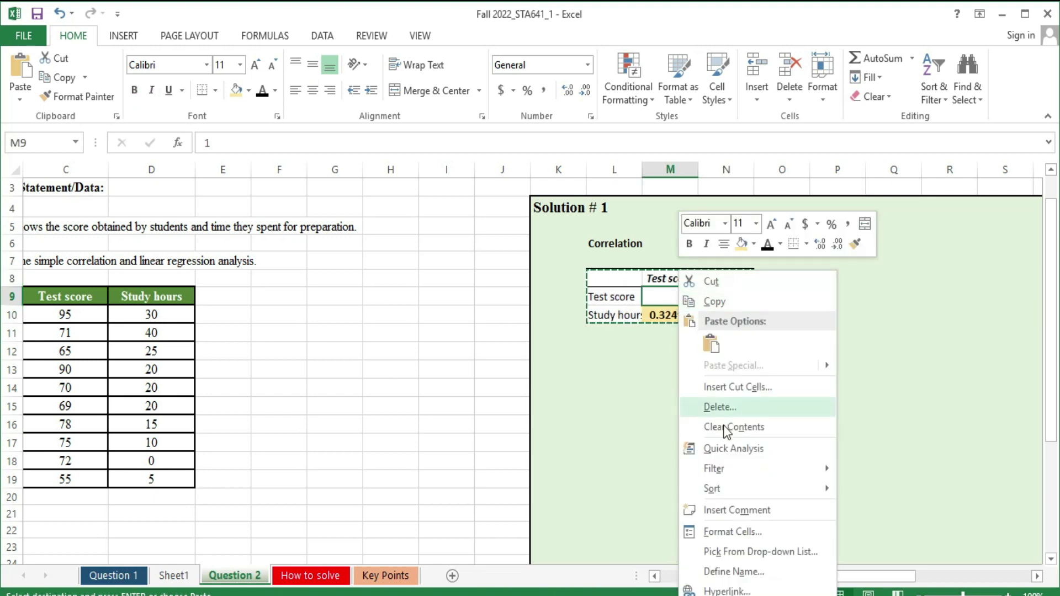
{"action": "left_click", "coordinate": [664, 423]}
{"action": "left_click", "coordinate": [727, 390]}
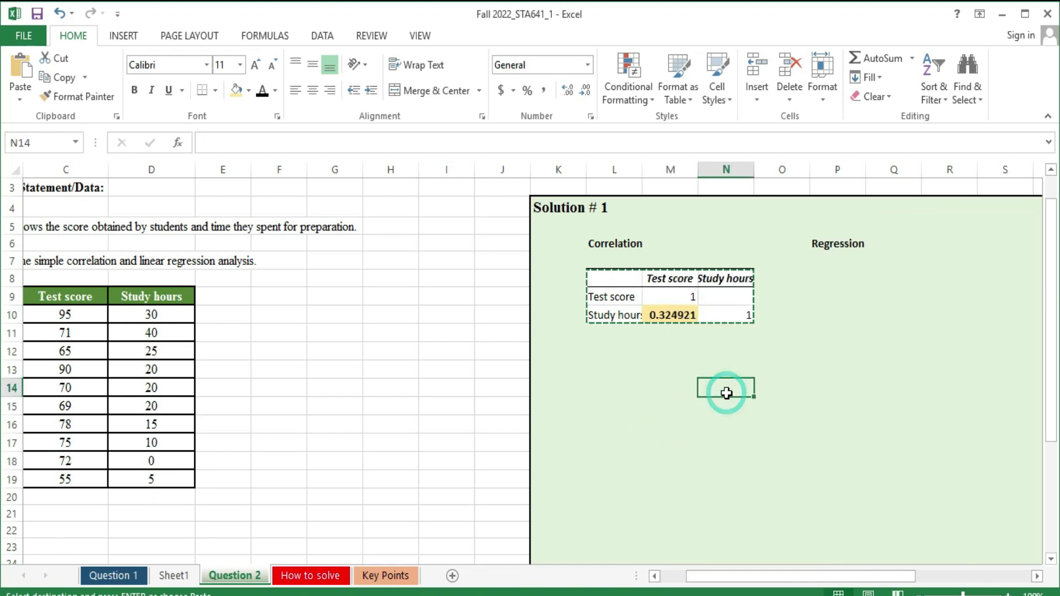
{"action": "left_click", "coordinate": [635, 377]}
{"action": "left_click_drag", "start_coordinate": [598, 279], "coordinate": [728, 333]}
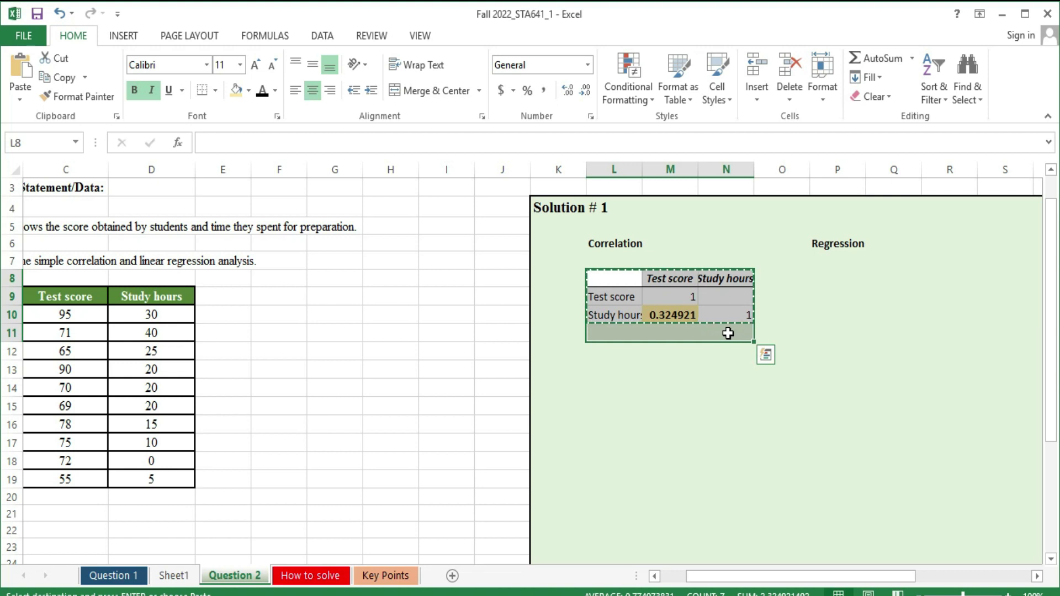
- Paste the correlation table at cell M13, then select cell R7 near the Regression heading
{"action": "left_click", "coordinate": [651, 365]}
{"action": "right_click", "coordinate": [652, 365]}
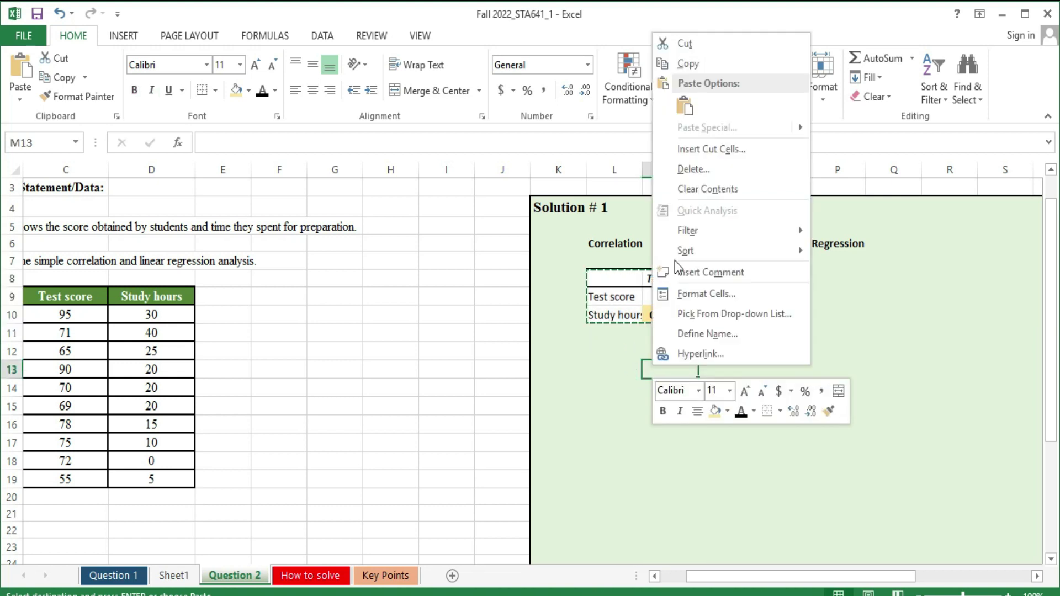
{"action": "left_click", "coordinate": [709, 87]}
{"action": "left_click", "coordinate": [685, 105]}
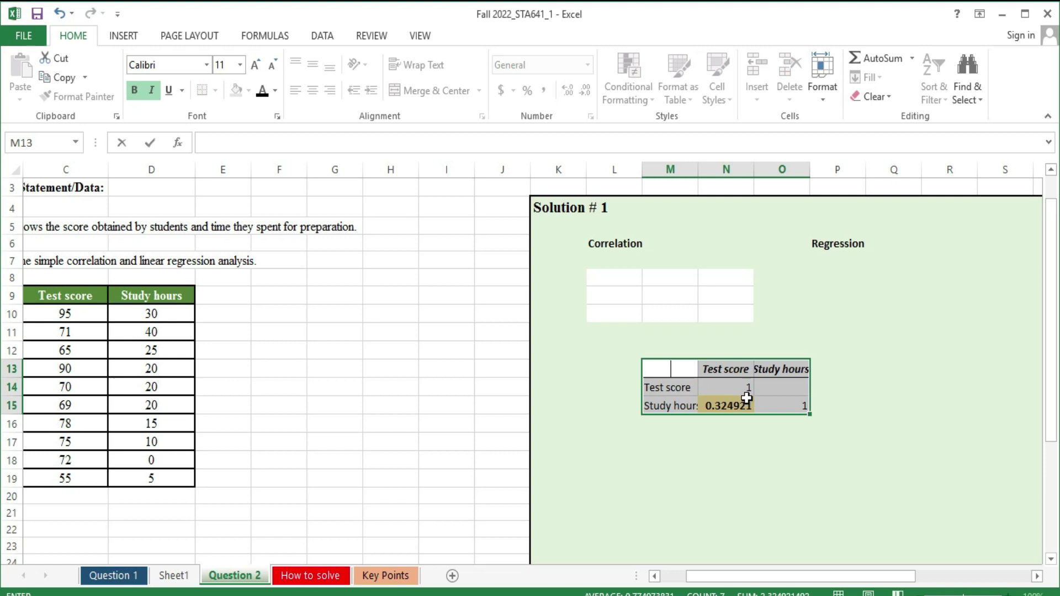
{"action": "left_click", "coordinate": [686, 334]}
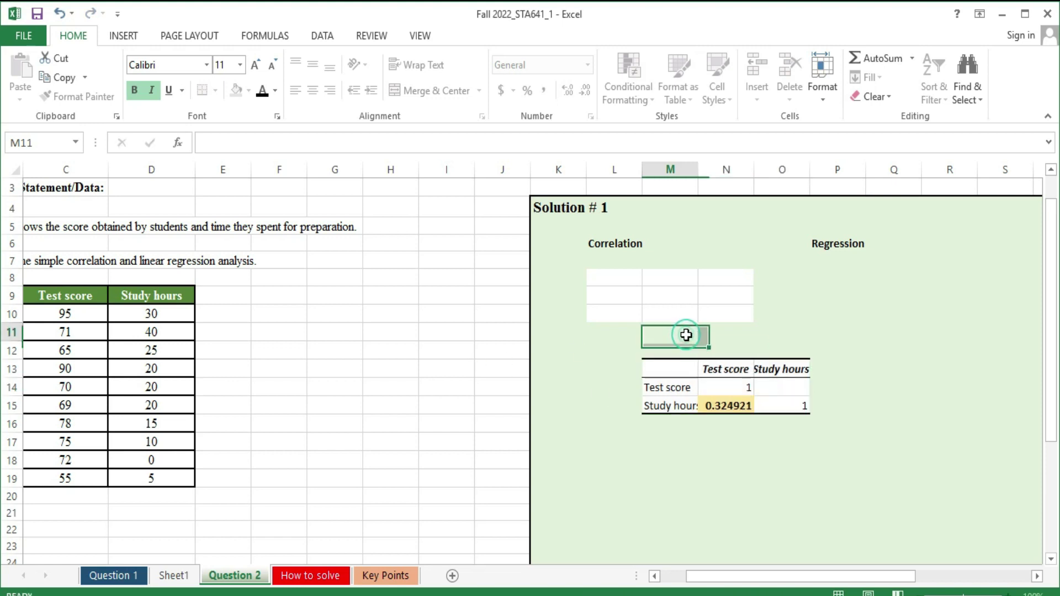
{"action": "left_click", "coordinate": [839, 276]}
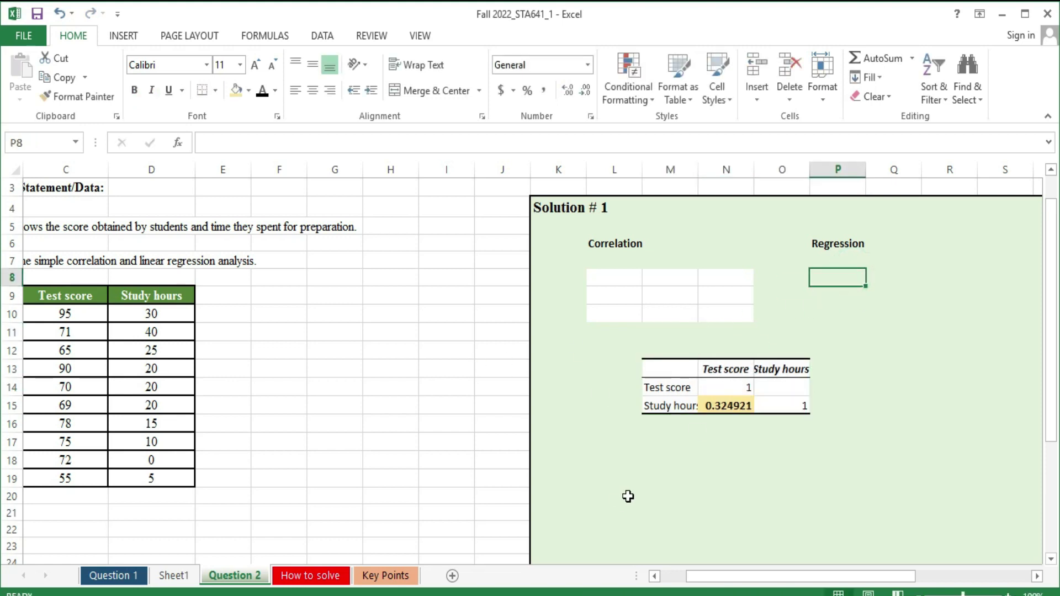
{"action": "left_click", "coordinate": [939, 255]}
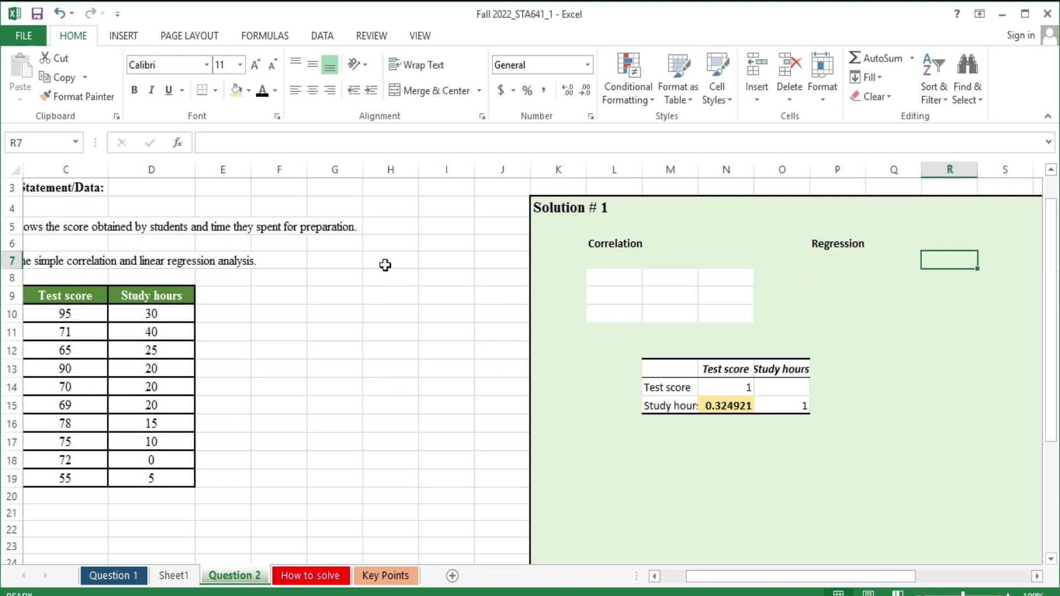
{"action": "left_click", "coordinate": [29, 33]}
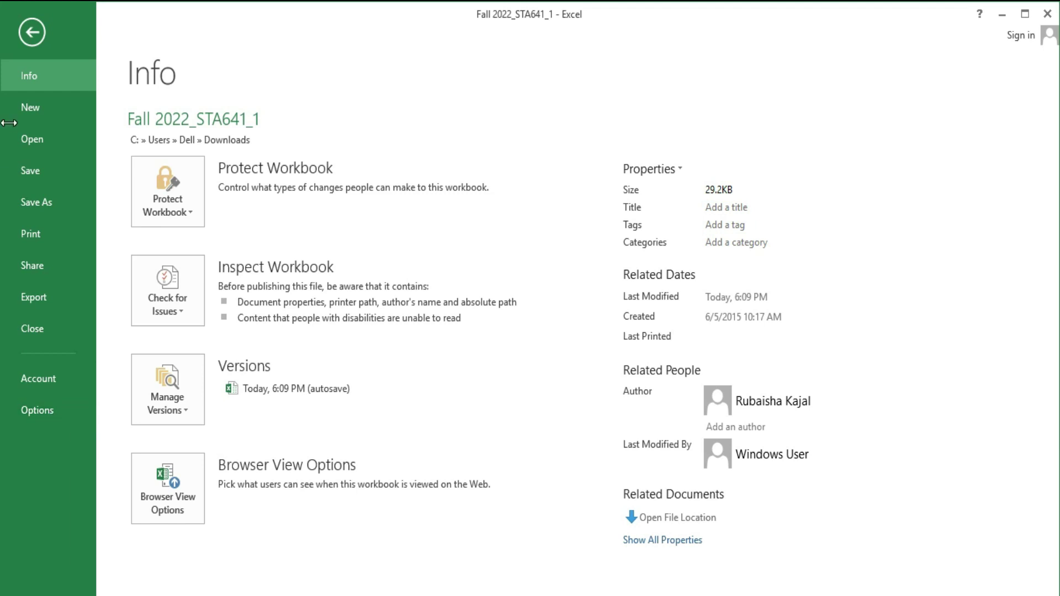
{"action": "left_click", "coordinate": [33, 34]}
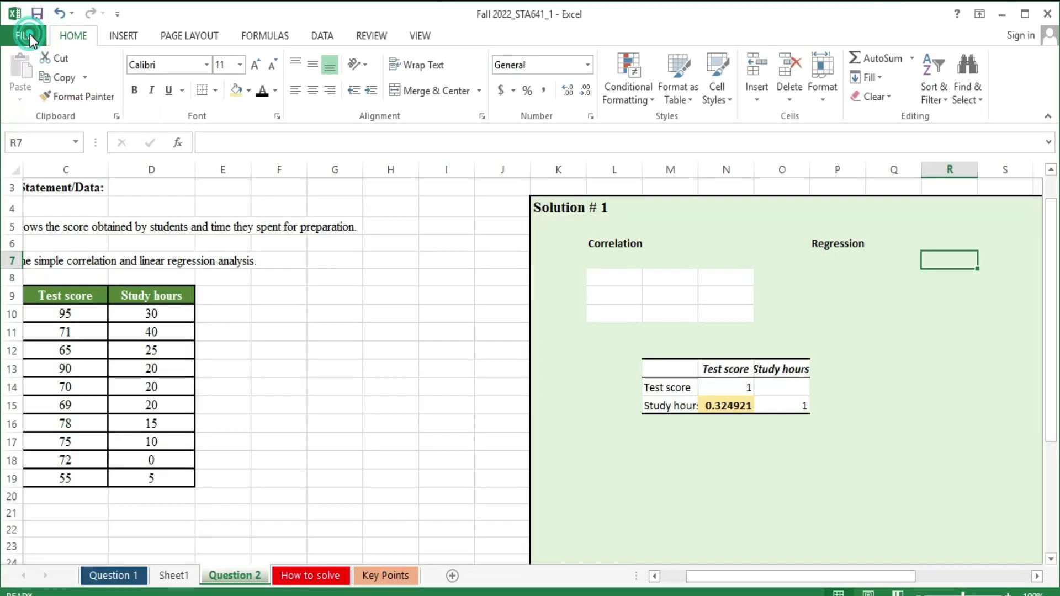
{"action": "left_click", "coordinate": [29, 33]}
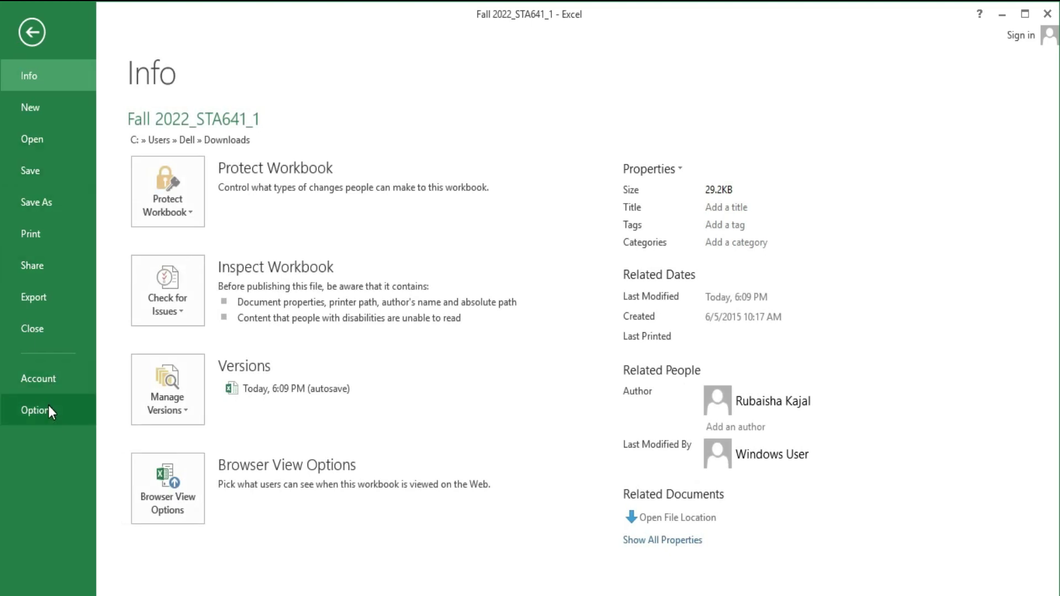
{"action": "left_click", "coordinate": [49, 408]}
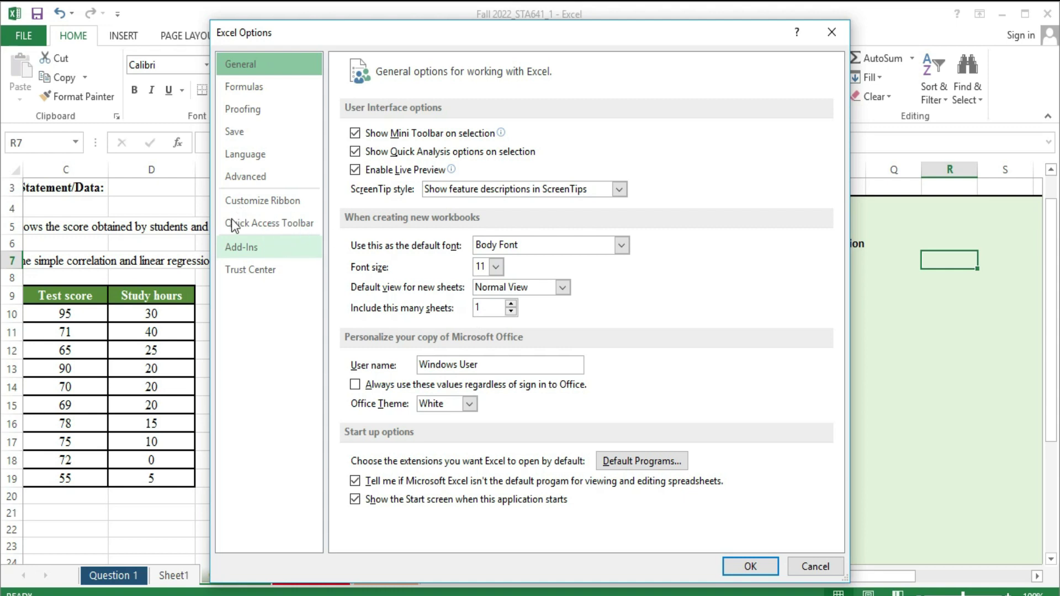
{"action": "left_click", "coordinate": [253, 249]}
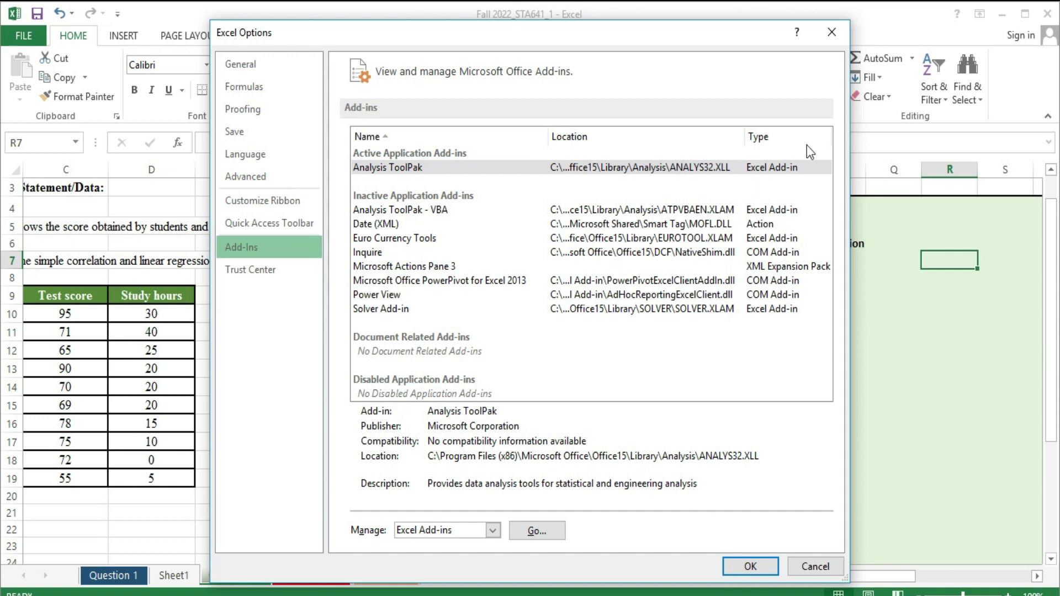
{"action": "left_click", "coordinate": [836, 36]}
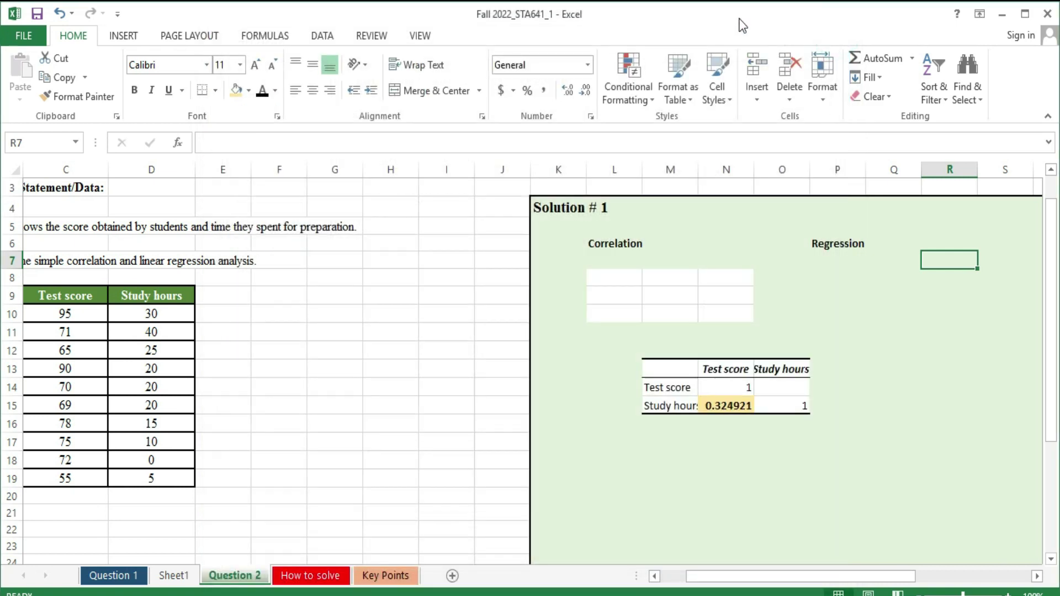
- Run the Data Analysis Correlation tool from the DATA tab on Test score and Study hours
{"action": "left_click", "coordinate": [135, 30]}
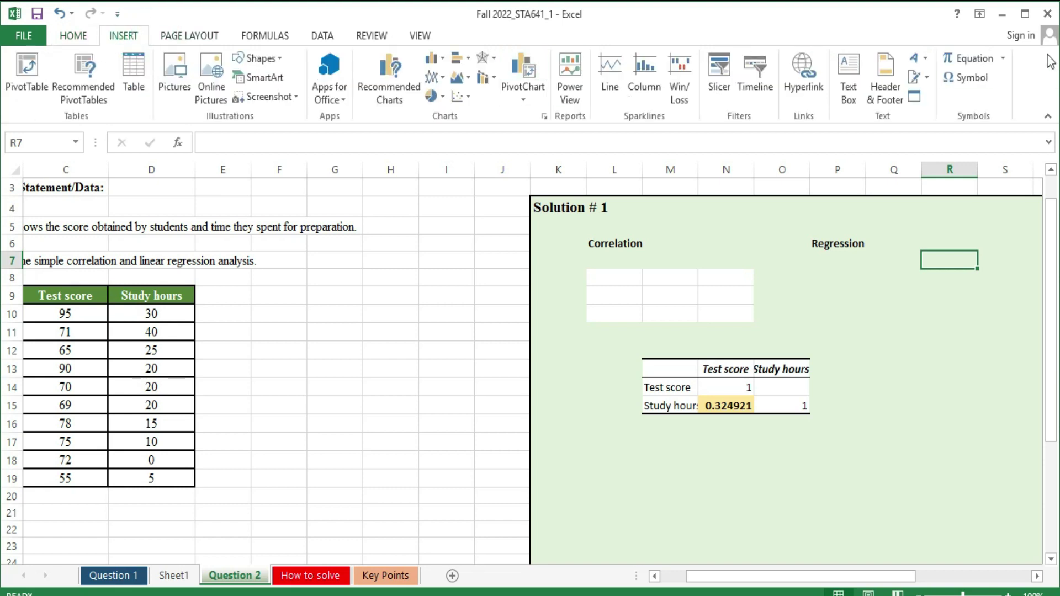
{"action": "left_click", "coordinate": [214, 37]}
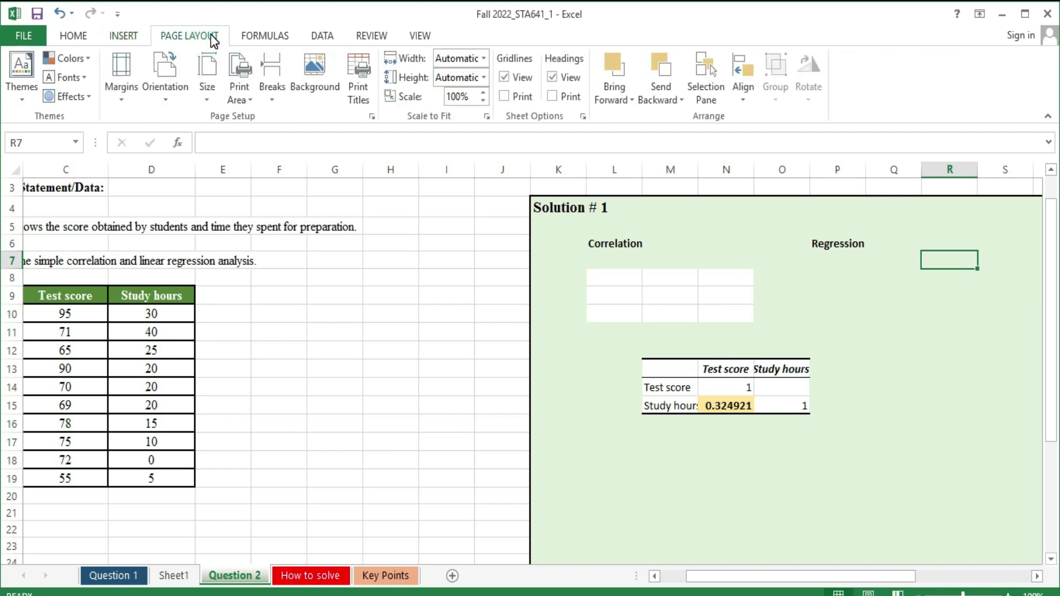
{"action": "left_click", "coordinate": [269, 36]}
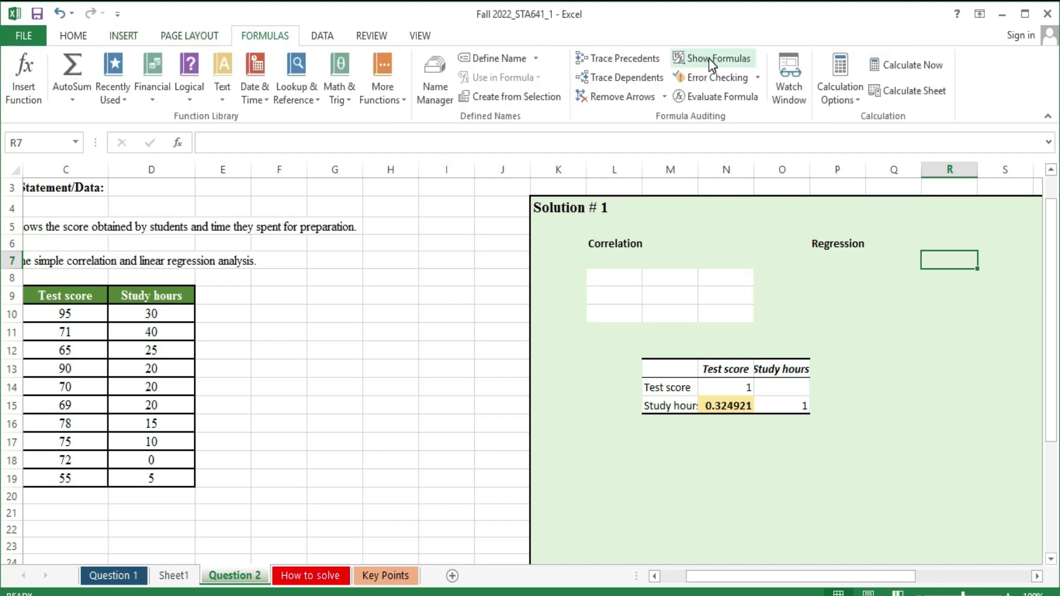
{"action": "left_click", "coordinate": [323, 36]}
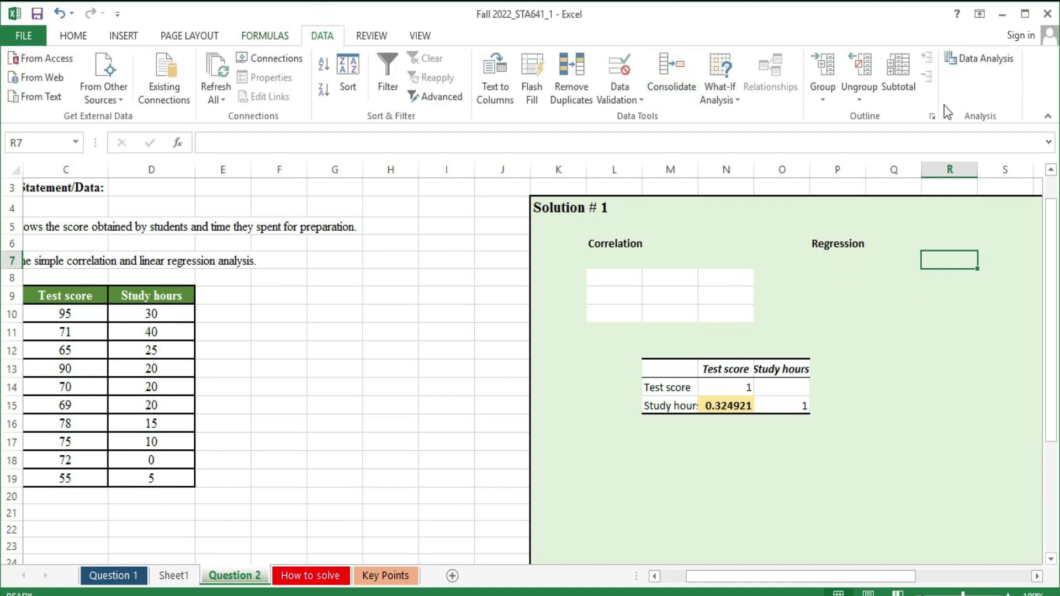
{"action": "left_click", "coordinate": [980, 58]}
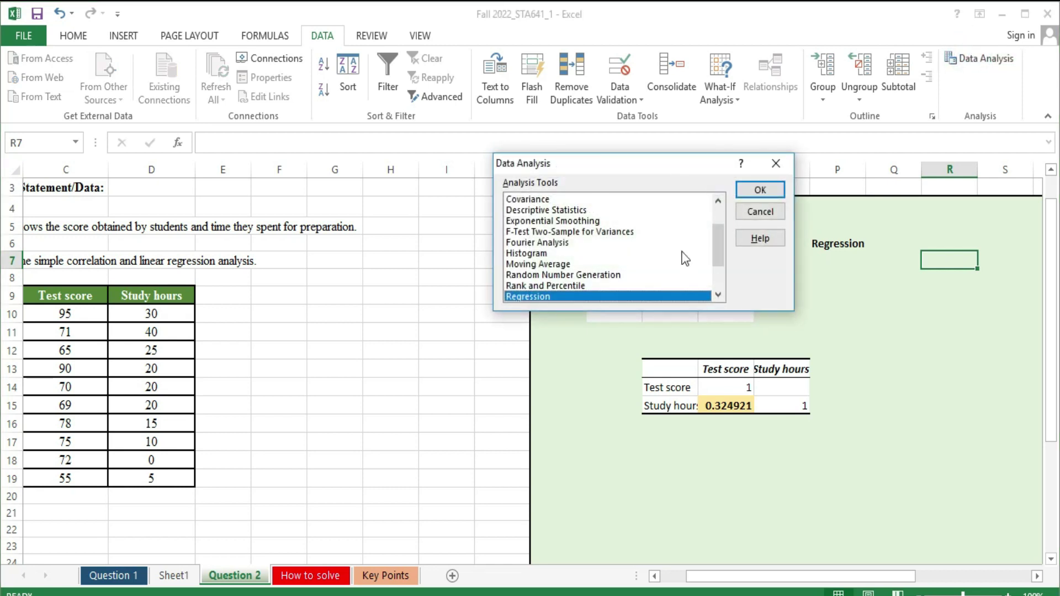
{"action": "mouse_move", "coordinate": [723, 236]}
{"action": "left_mouse_down"}
{"action": "mouse_move", "coordinate": [720, 204]}
{"action": "mouse_move", "coordinate": [718, 233]}
{"action": "mouse_move", "coordinate": [720, 224]}
{"action": "left_mouse_up"}
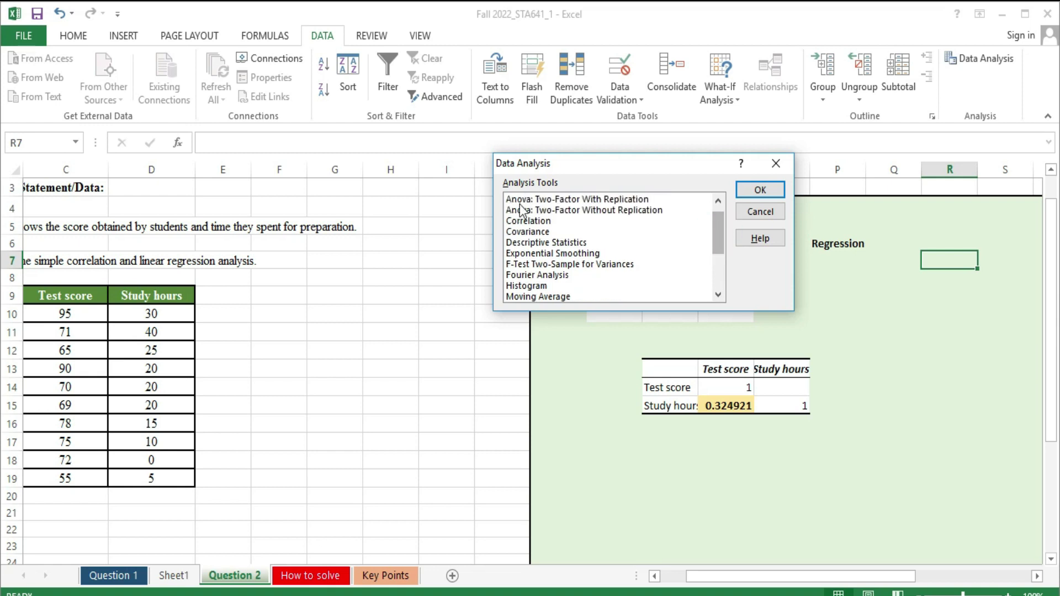
{"action": "left_click", "coordinate": [522, 221]}
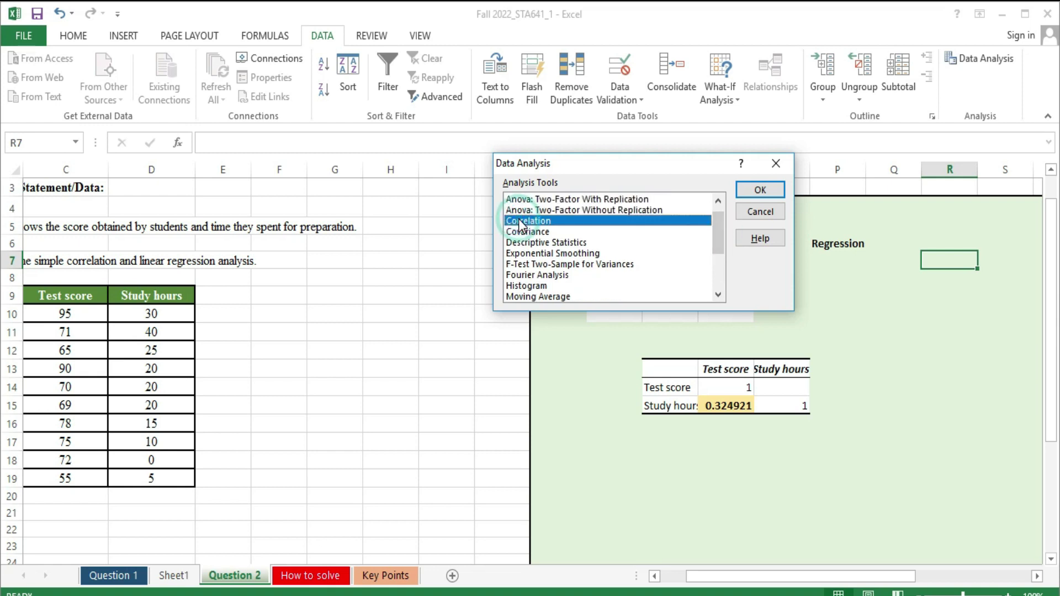
{"action": "left_click", "coordinate": [756, 188]}
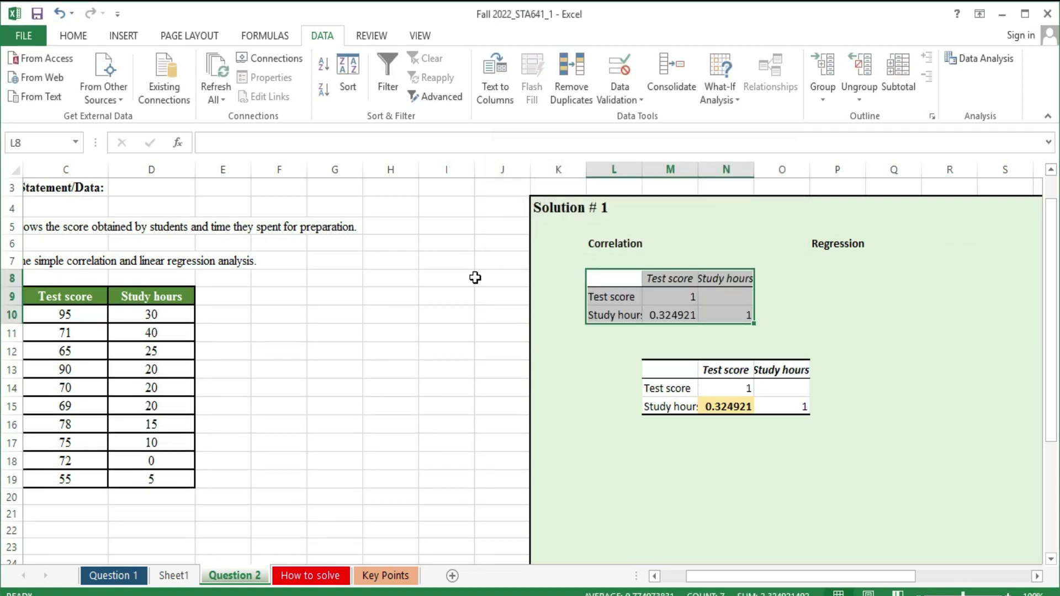
{"action": "left_click_drag", "start_coordinate": [781, 574], "coordinate": [754, 575]}
- Reopen the Correlation tool and set its input range to $C$9:$D$19 with labels
{"action": "left_click", "coordinate": [980, 58]}
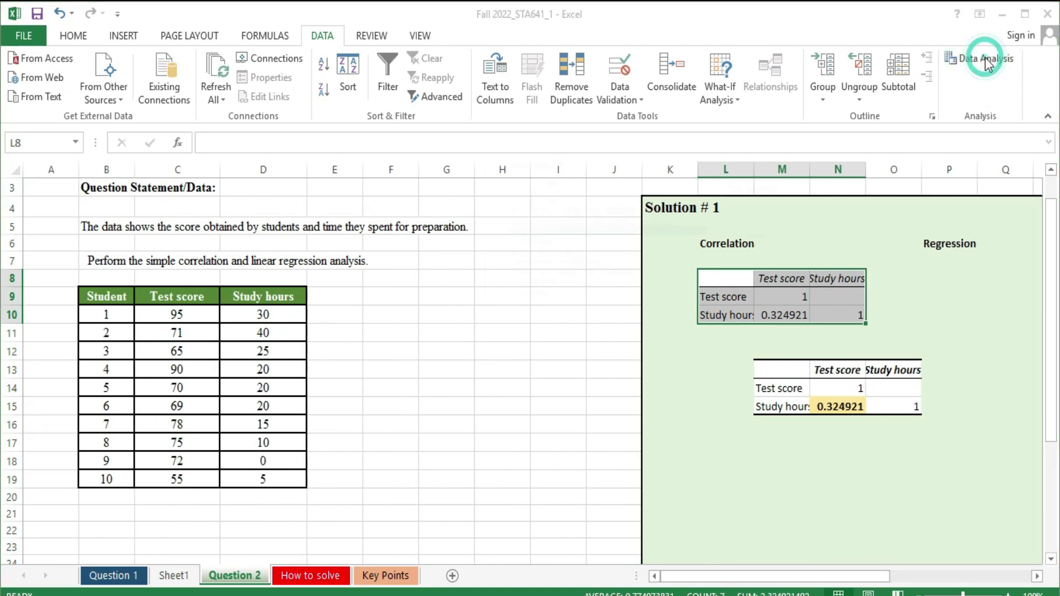
{"action": "left_click", "coordinate": [756, 189]}
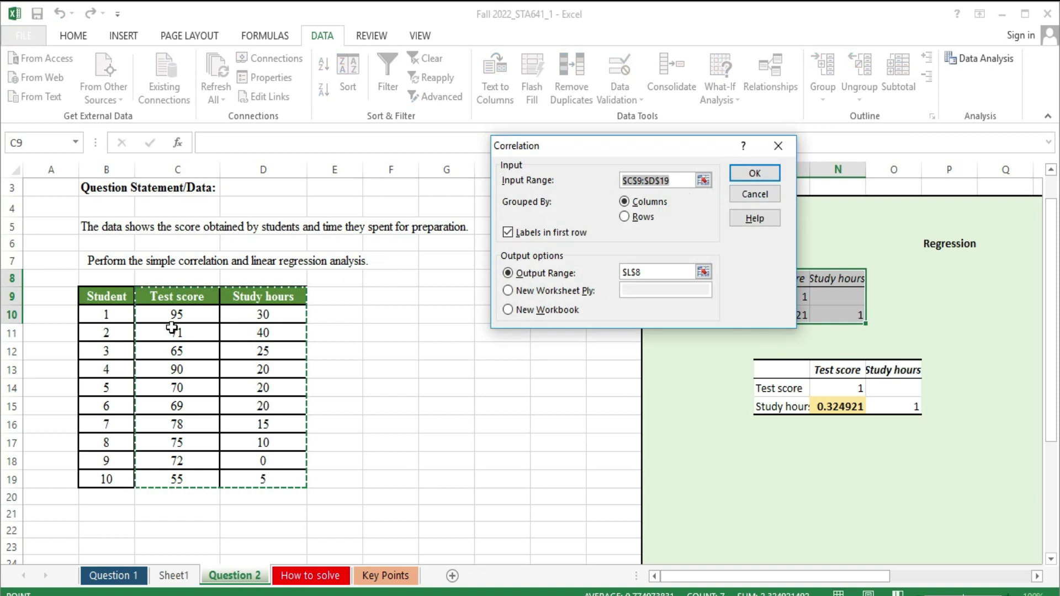
{"action": "left_click_drag", "start_coordinate": [156, 293], "coordinate": [293, 469]}
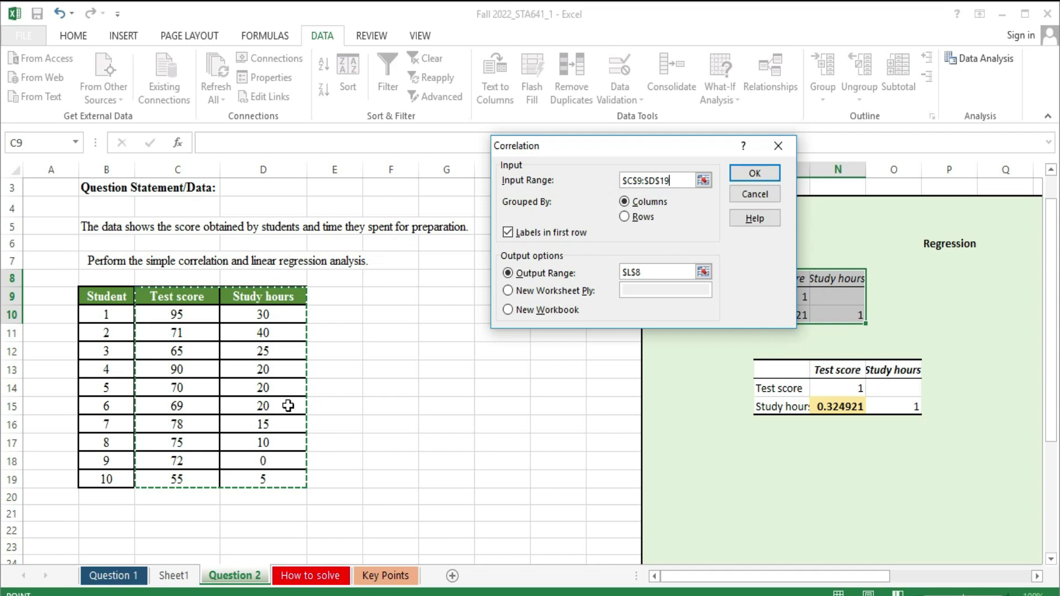
{"action": "left_click", "coordinate": [703, 181]}
{"action": "key", "text": "BackSpace"}
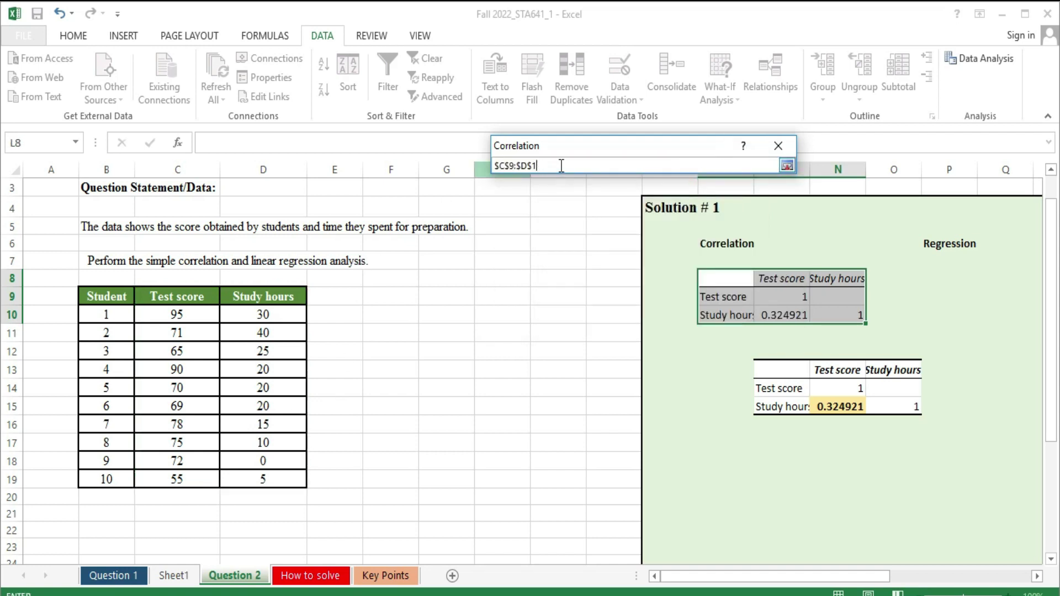
{"action": "left_click_drag", "start_coordinate": [168, 297], "coordinate": [289, 476]}
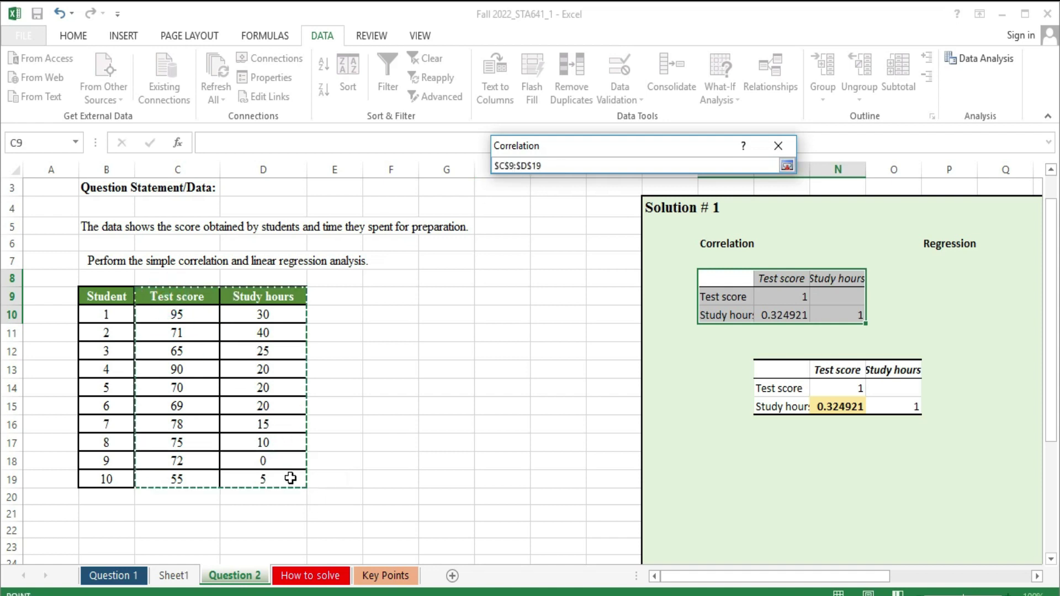
{"action": "left_click", "coordinate": [786, 166]}
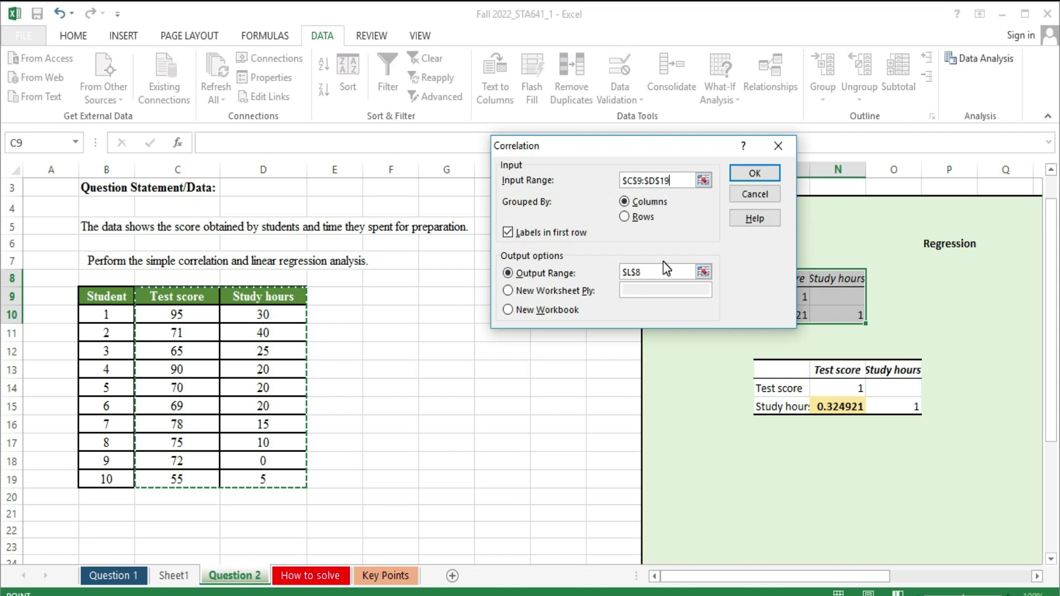
- Set the correlation output range to $K$18 and run it, giving r = 0.324921
{"action": "left_click", "coordinate": [704, 272]}
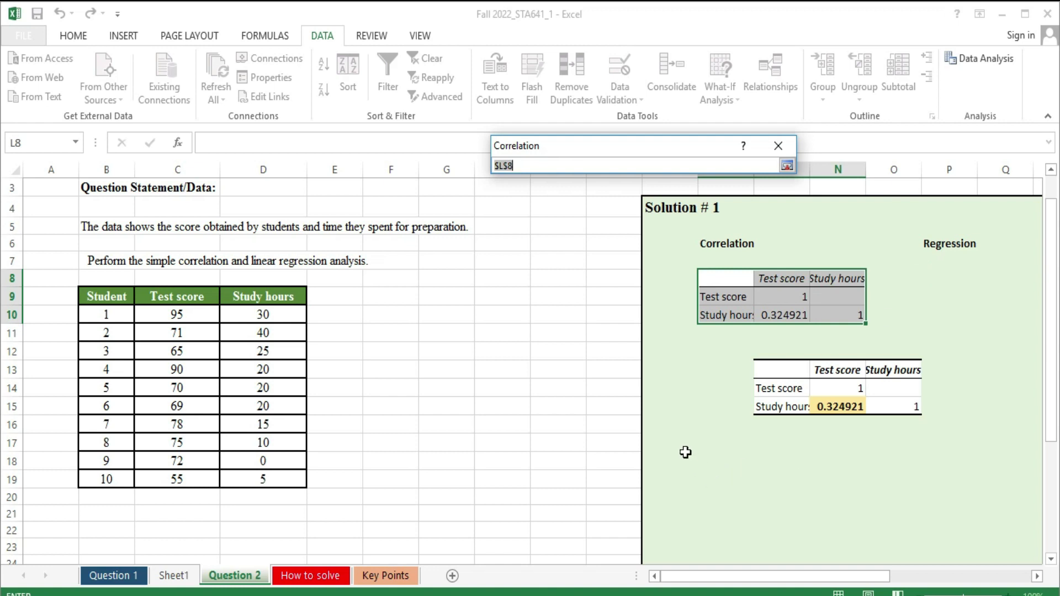
{"action": "left_click", "coordinate": [685, 454]}
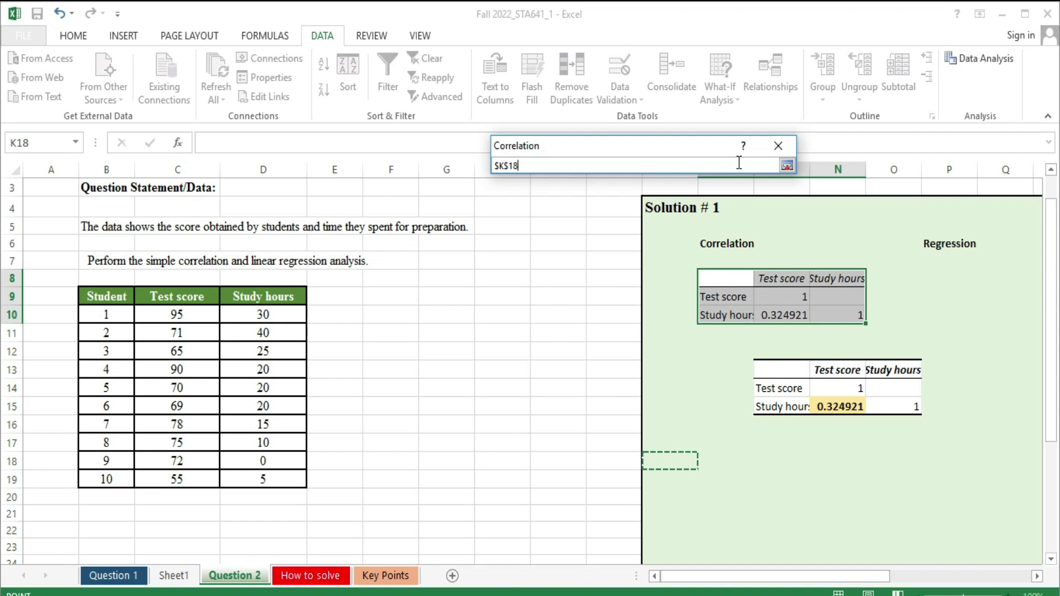
{"action": "left_click", "coordinate": [787, 166]}
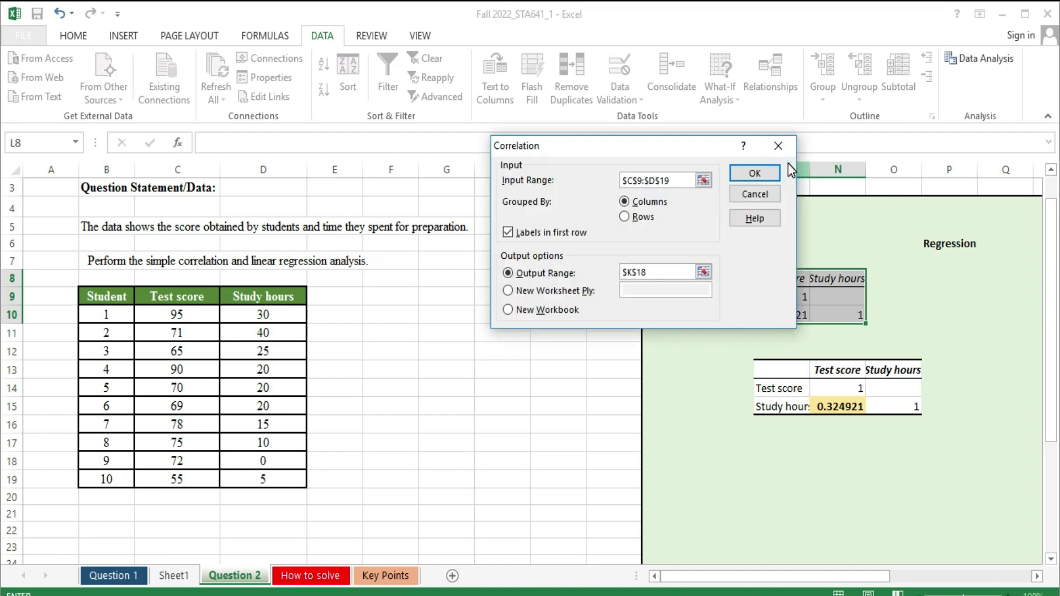
{"action": "left_click", "coordinate": [754, 173]}
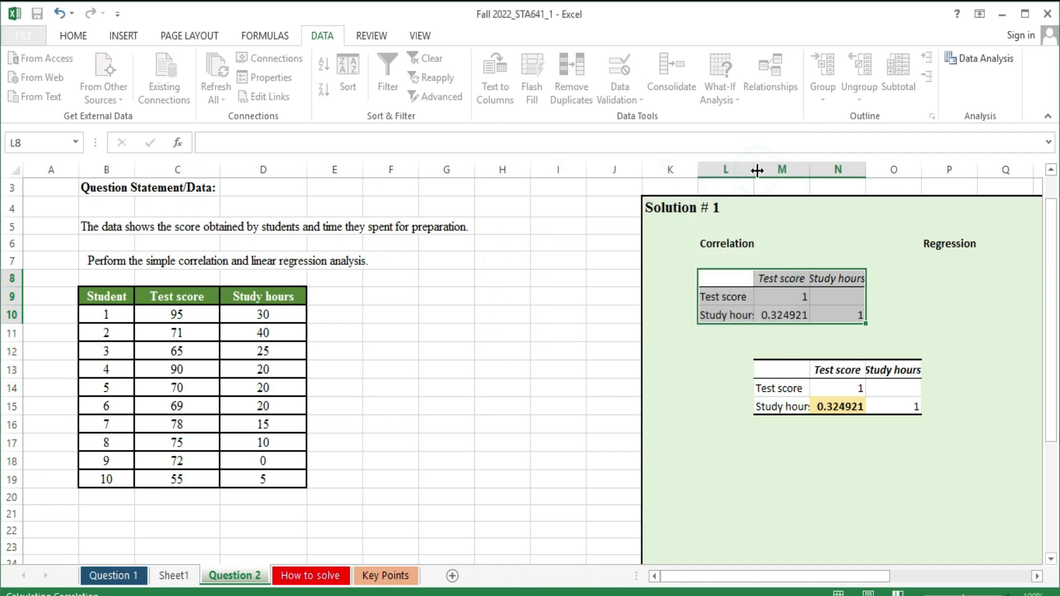
{"action": "left_click", "coordinate": [828, 493]}
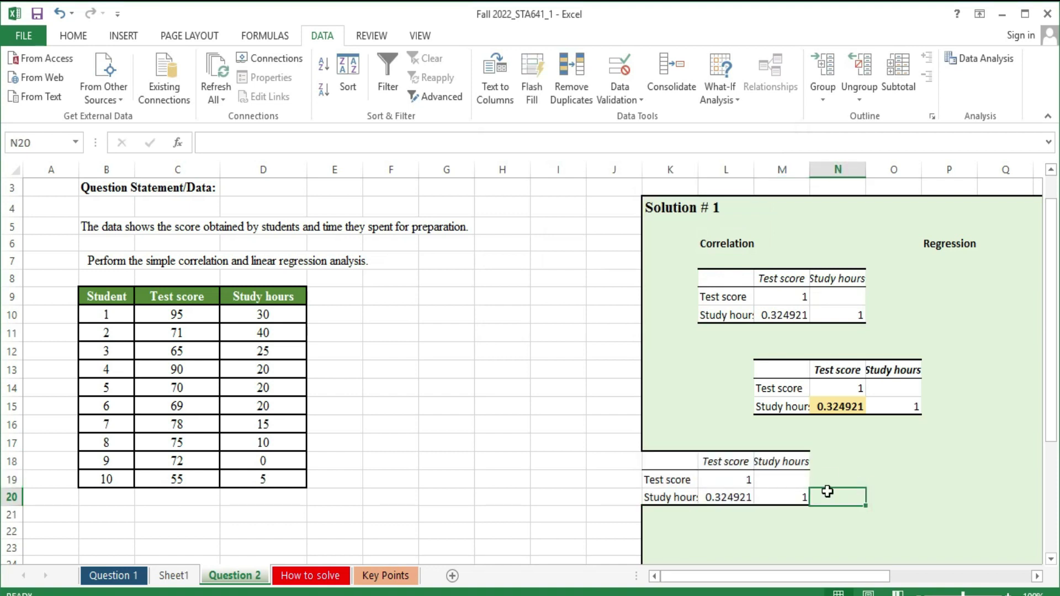
{"action": "left_click", "coordinate": [778, 461]}
{"action": "left_click_drag", "start_coordinate": [859, 576], "coordinate": [953, 580]}
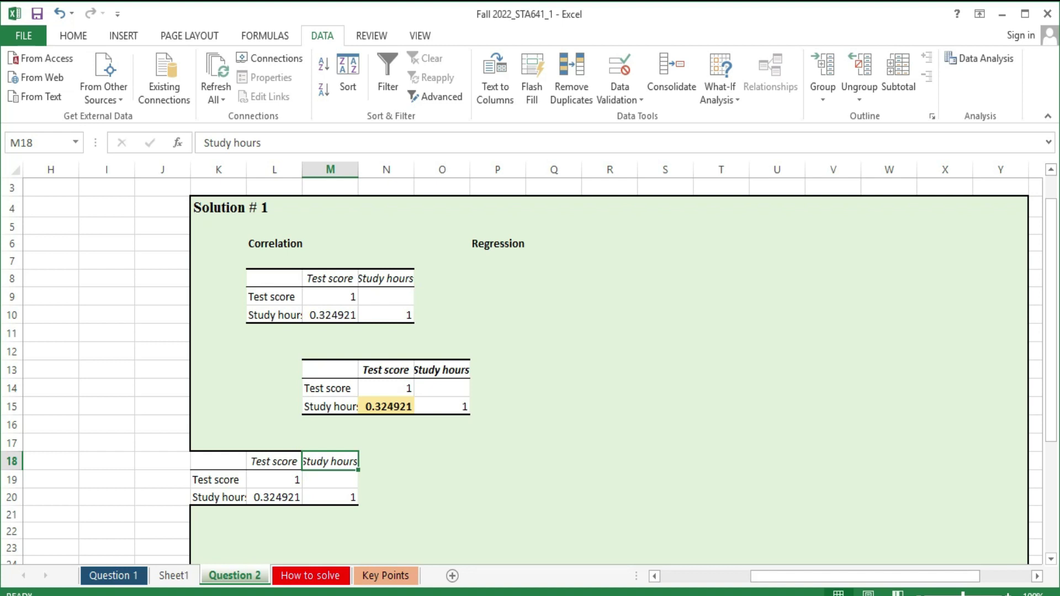
{"action": "mouse_move", "coordinate": [494, 557]}
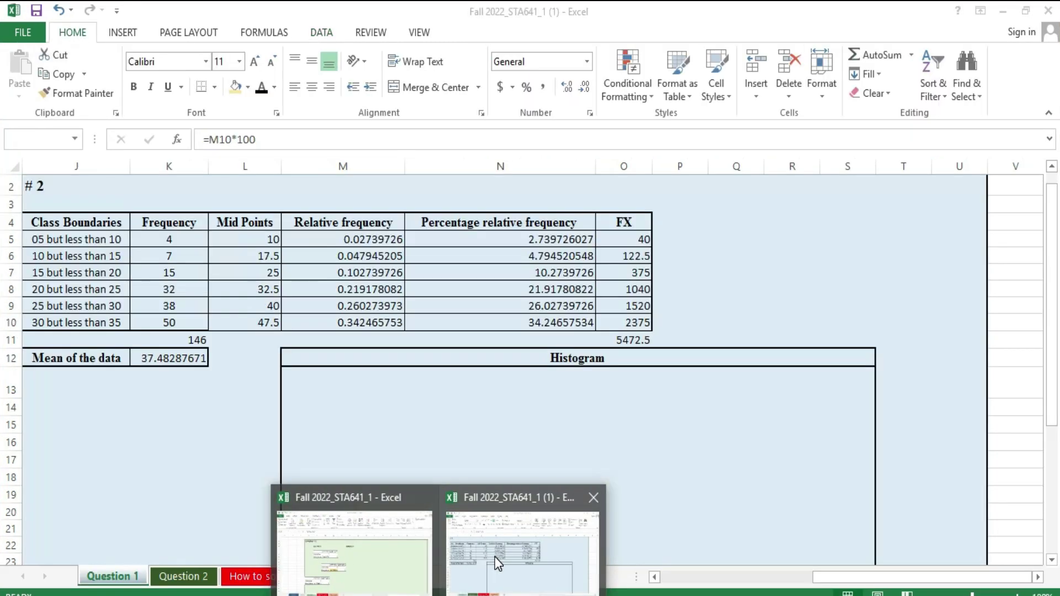
{"action": "left_click", "coordinate": [495, 557]}
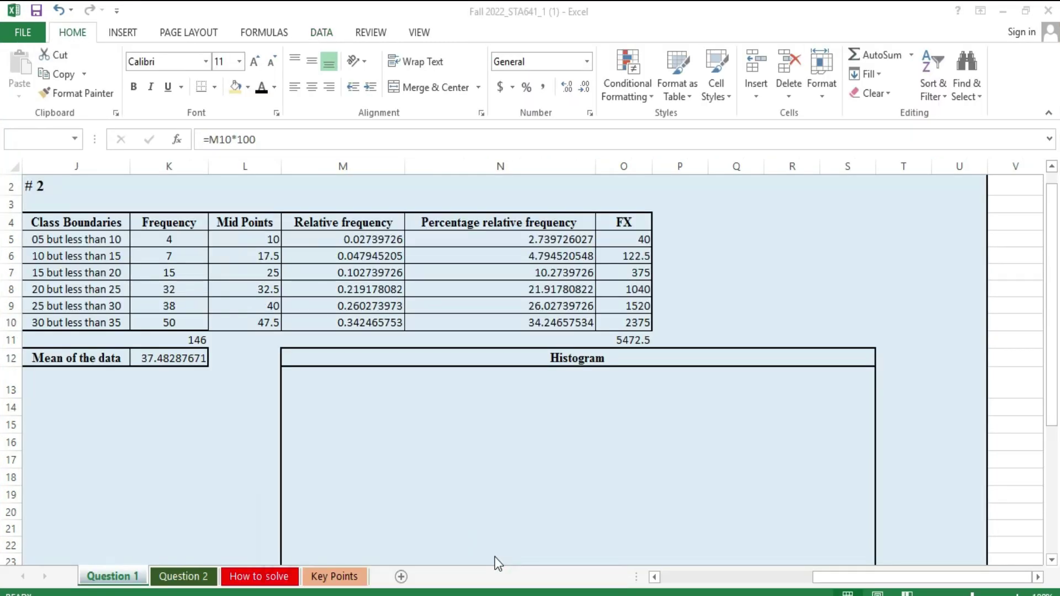
{"action": "left_click", "coordinate": [193, 577]}
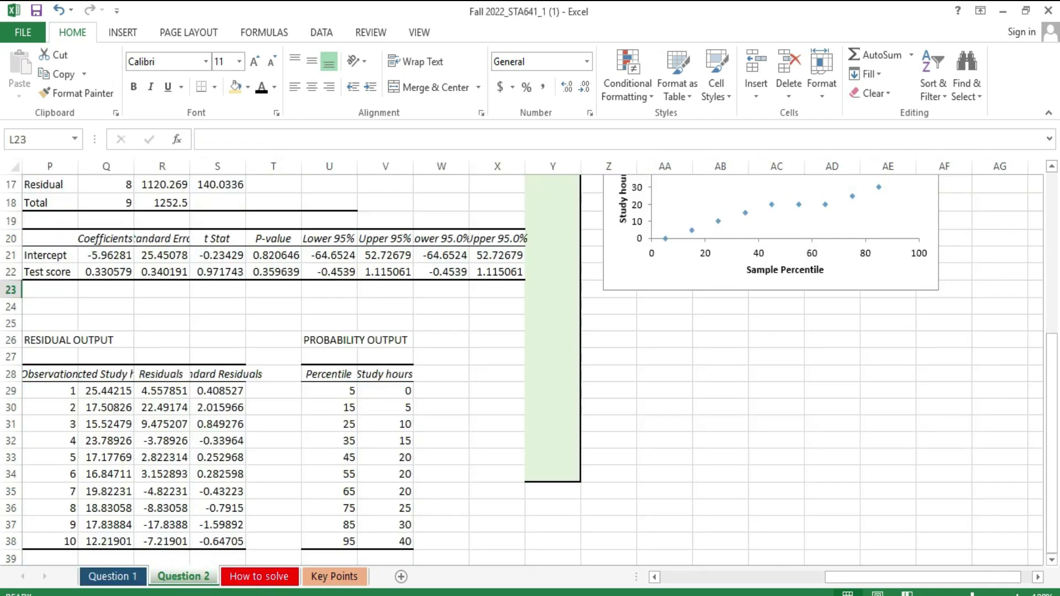
{"action": "left_click", "coordinate": [427, 546]}
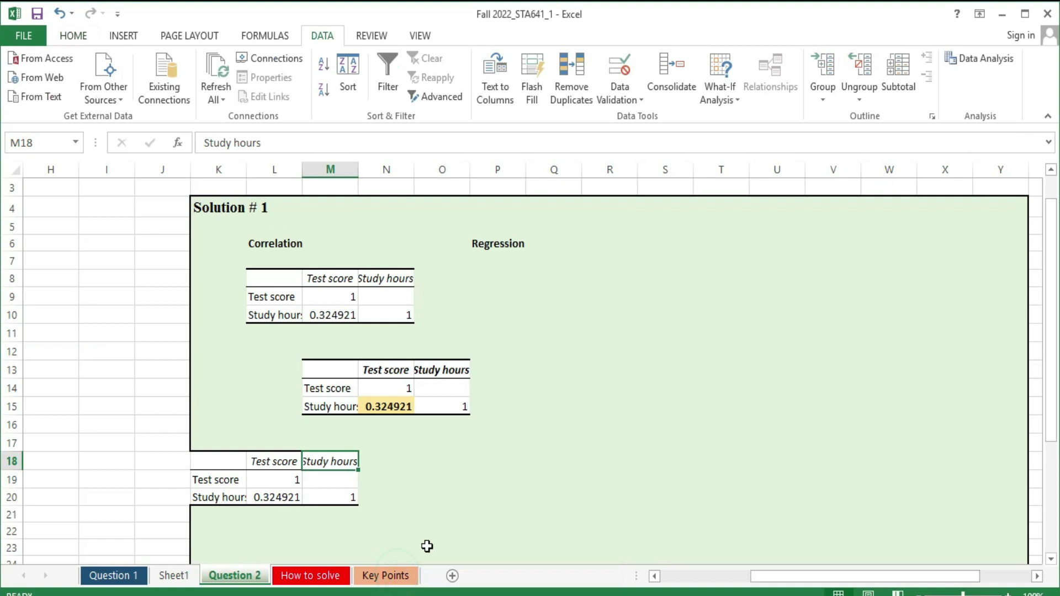
- Open the Regression tool from the Data Analysis list
{"action": "left_click", "coordinate": [533, 278]}
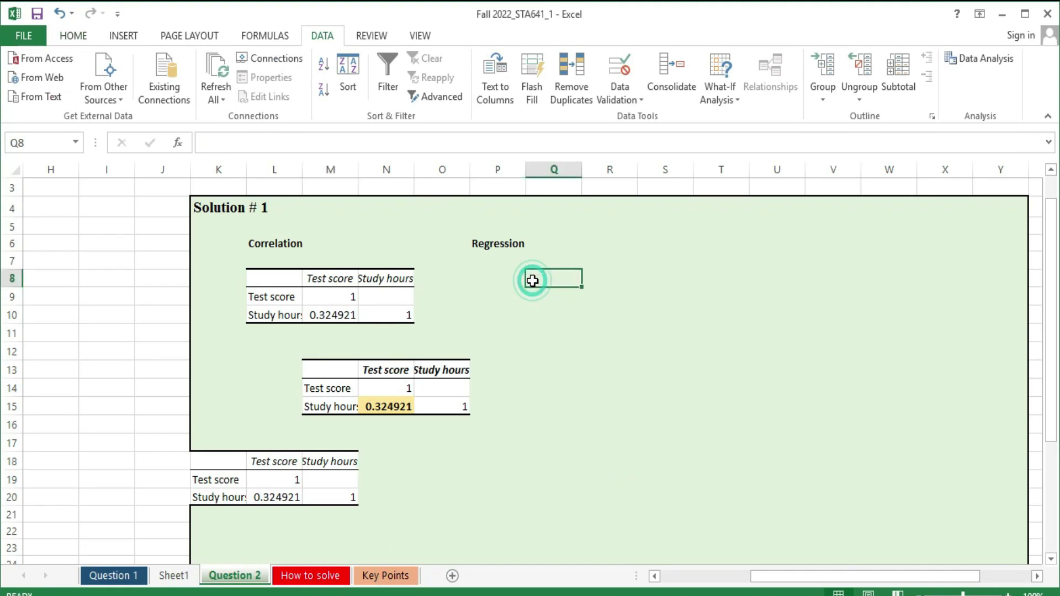
{"action": "mouse_move", "coordinate": [784, 574]}
{"action": "left_mouse_down"}
{"action": "mouse_move", "coordinate": [695, 575]}
{"action": "mouse_move", "coordinate": [771, 555]}
{"action": "mouse_move", "coordinate": [804, 577]}
{"action": "left_mouse_up"}
{"action": "left_click", "coordinate": [833, 315]}
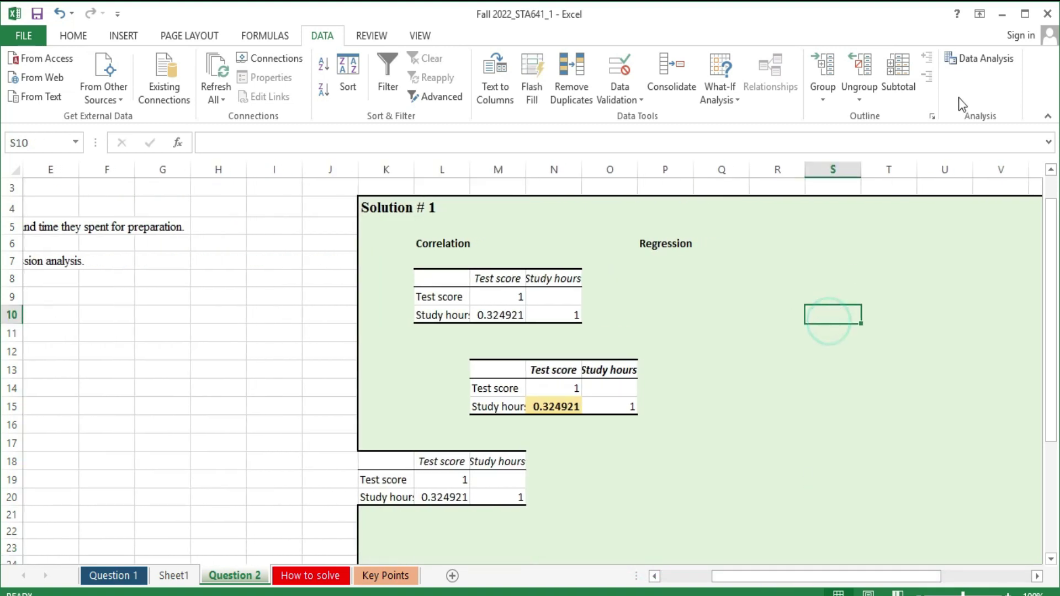
{"action": "left_click", "coordinate": [966, 65]}
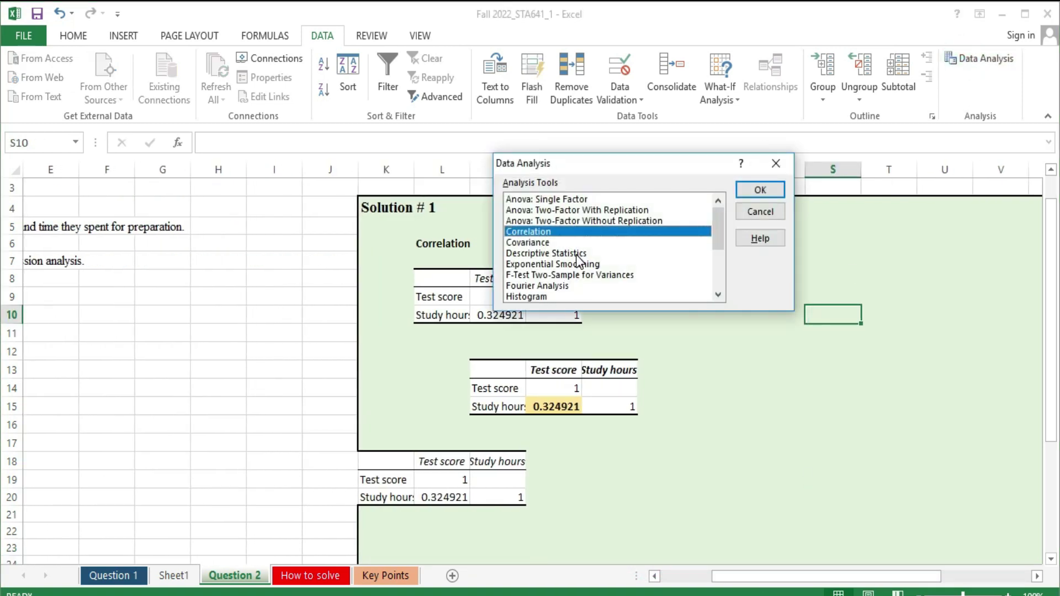
{"action": "left_click_drag", "start_coordinate": [721, 228], "coordinate": [552, 254]}
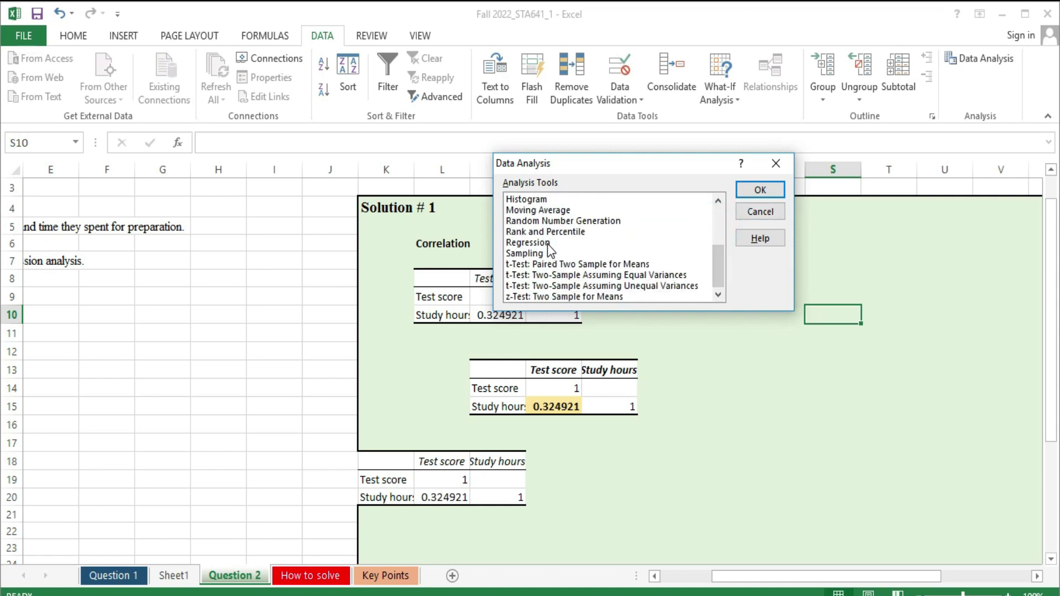
{"action": "left_click", "coordinate": [548, 244]}
{"action": "left_click", "coordinate": [752, 190]}
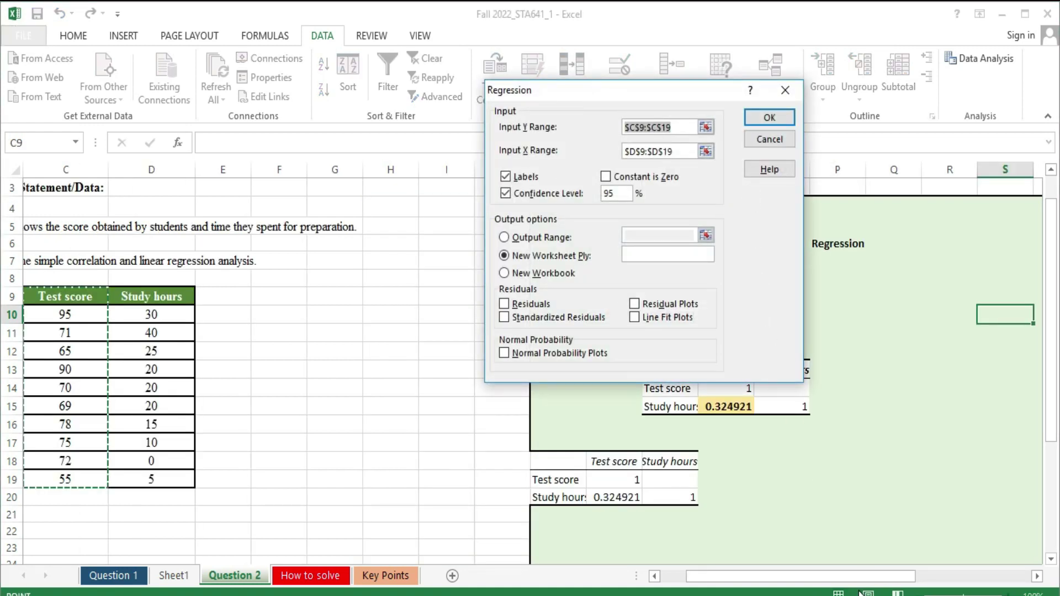
- Set Y range to Test score $C$9:$C$19 and X range to Study hours $D$9:$D$19
{"action": "key", "text": "BackSpace"}
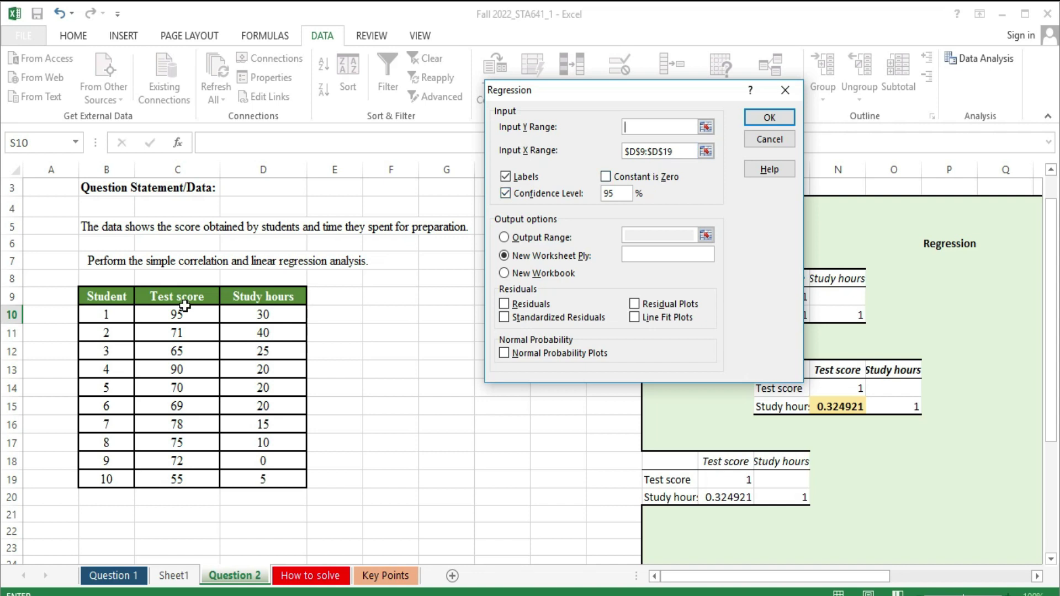
{"action": "left_click_drag", "start_coordinate": [182, 293], "coordinate": [182, 480]}
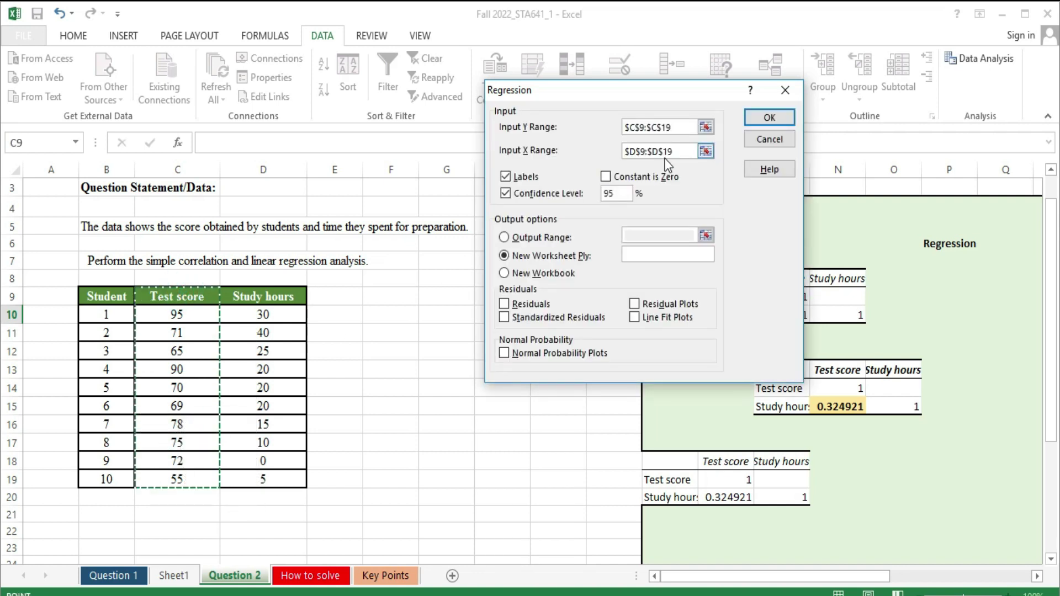
{"action": "left_click", "coordinate": [682, 150]}
{"action": "key", "text": "BackSpace"}
{"action": "key", "text": "BackSpace"}
{"action": "key", "text": "BackSpace"}
{"action": "key", "text": "BackSpace"}
{"action": "key", "text": "BackSpace"}
{"action": "key", "text": "BackSpace"}
{"action": "key", "text": "BackSpace"}
{"action": "key", "text": "BackSpace"}
{"action": "key", "text": "BackSpace"}
{"action": "key", "text": "BackSpace"}
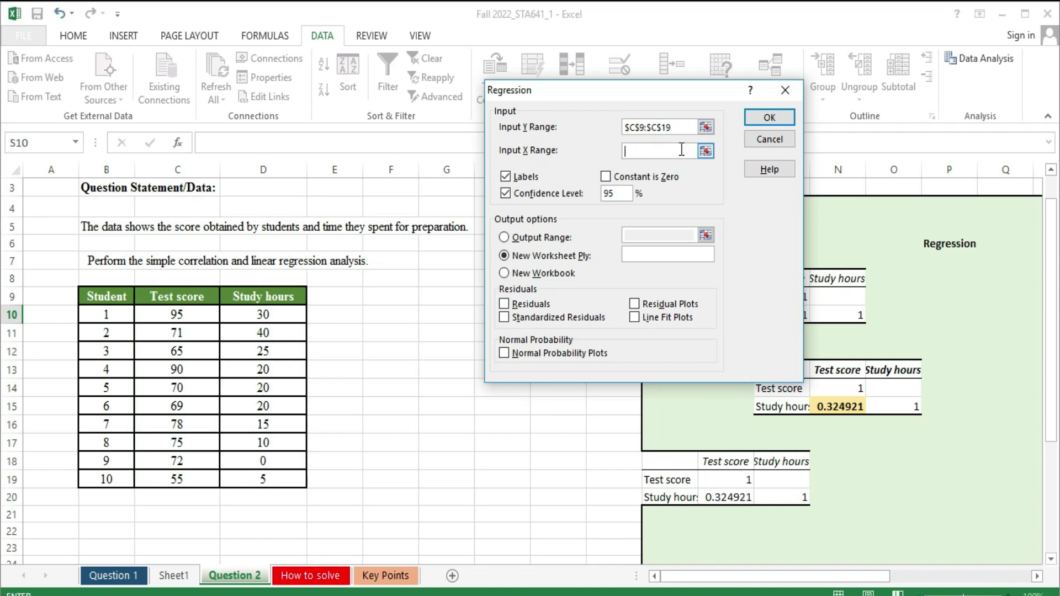
{"action": "left_click_drag", "start_coordinate": [286, 294], "coordinate": [285, 478]}
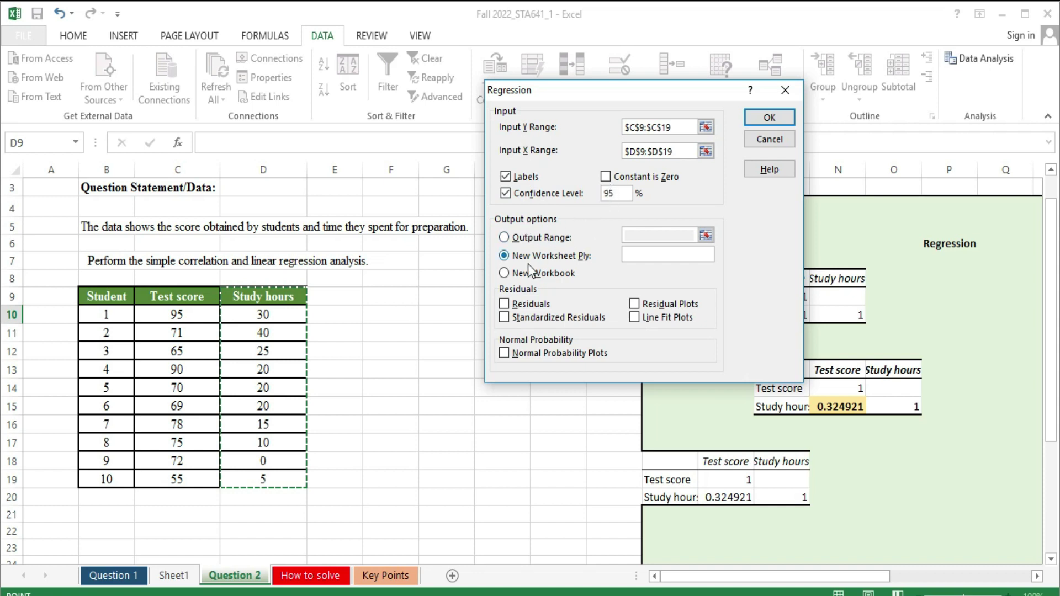
- Send the regression output to cell $Q$7 on this sheet and run it
{"action": "left_click", "coordinate": [505, 237]}
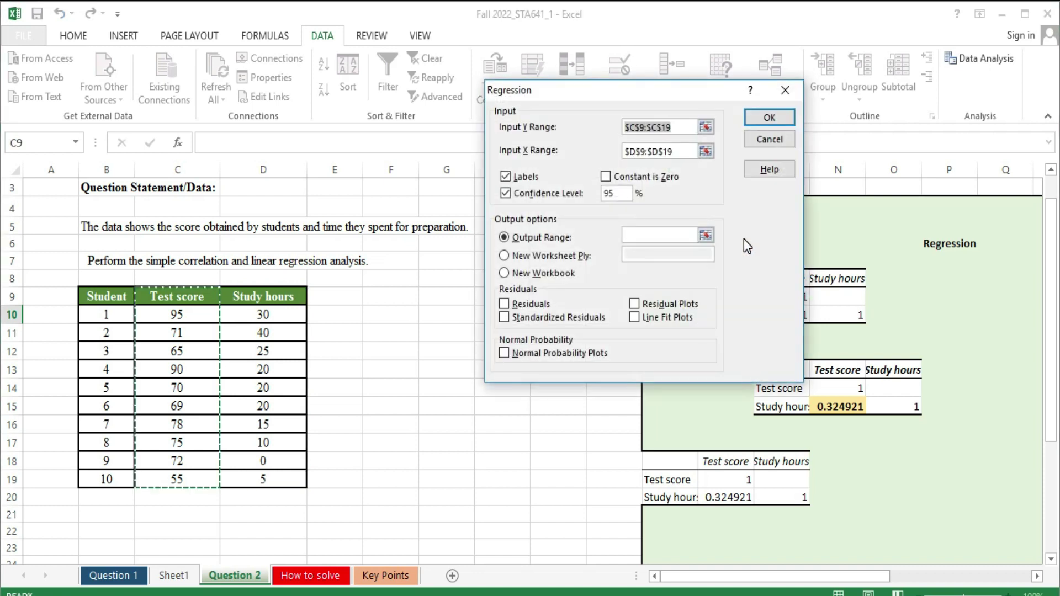
{"action": "left_click", "coordinate": [706, 234]}
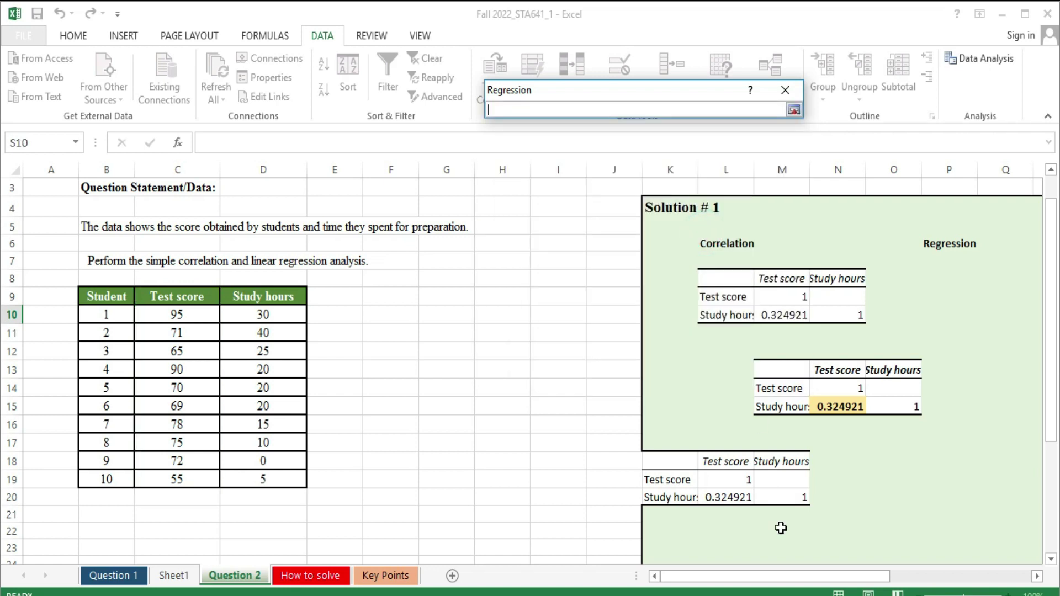
{"action": "left_click_drag", "start_coordinate": [758, 577], "coordinate": [812, 579]}
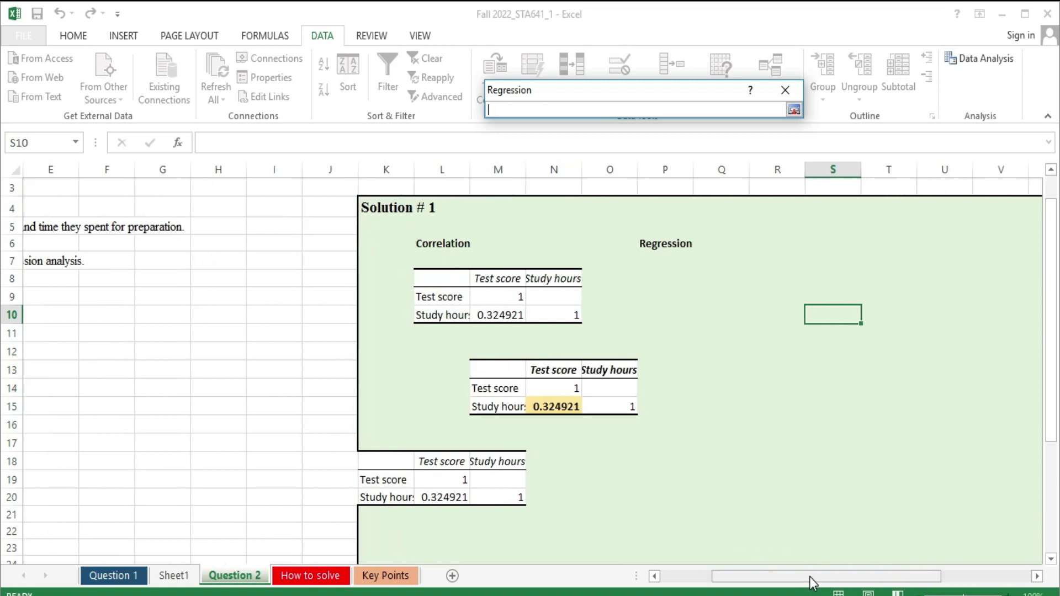
{"action": "left_click", "coordinate": [696, 267]}
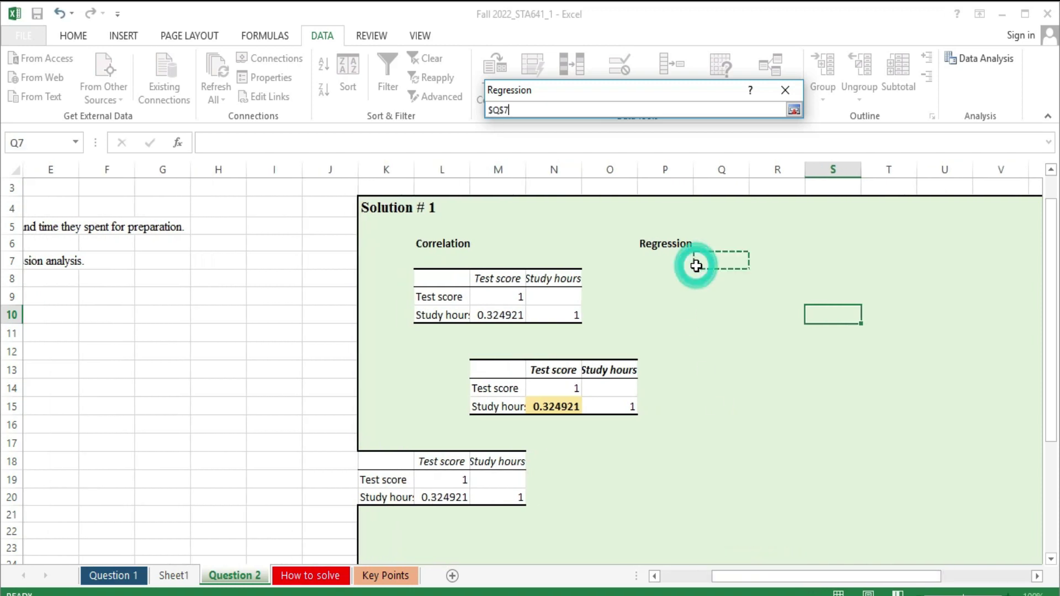
{"action": "left_click", "coordinate": [794, 110]}
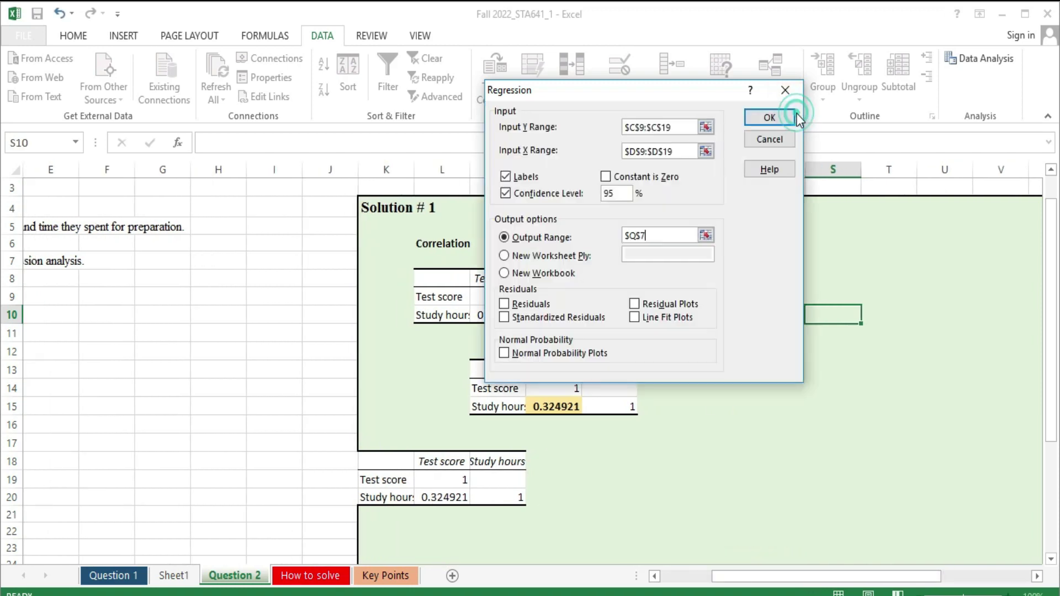
{"action": "left_click", "coordinate": [769, 117]}
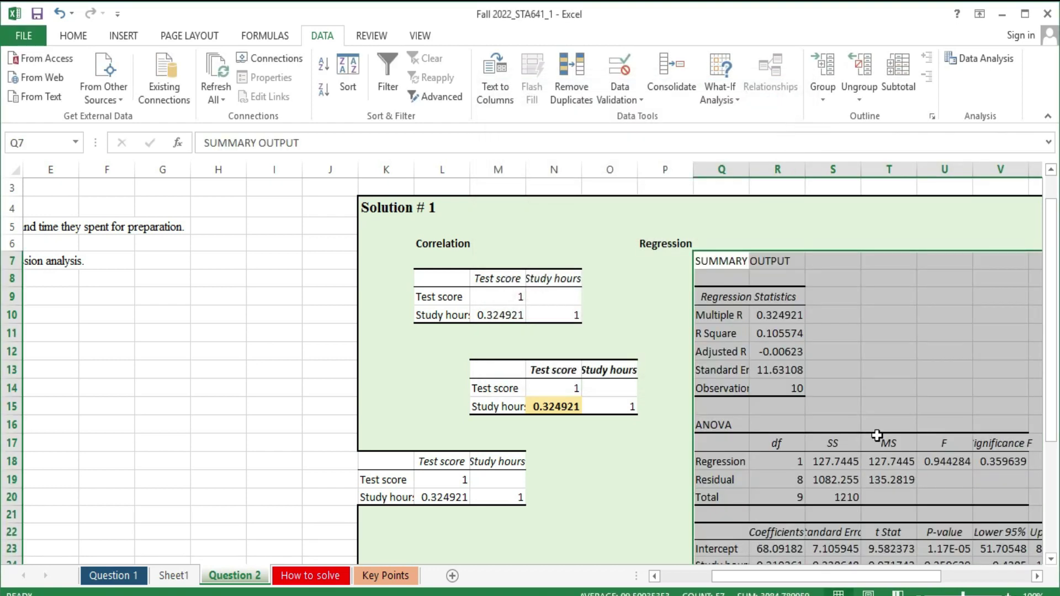
{"action": "left_click_drag", "start_coordinate": [832, 577], "coordinate": [882, 582]}
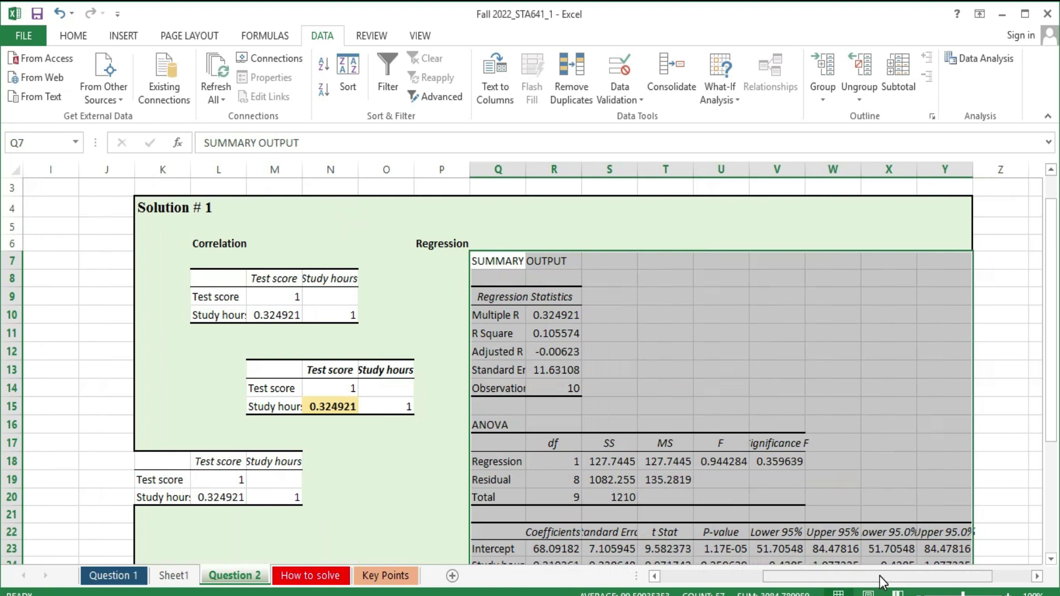
{"action": "left_click_drag", "start_coordinate": [1051, 306], "coordinate": [3, 394]}
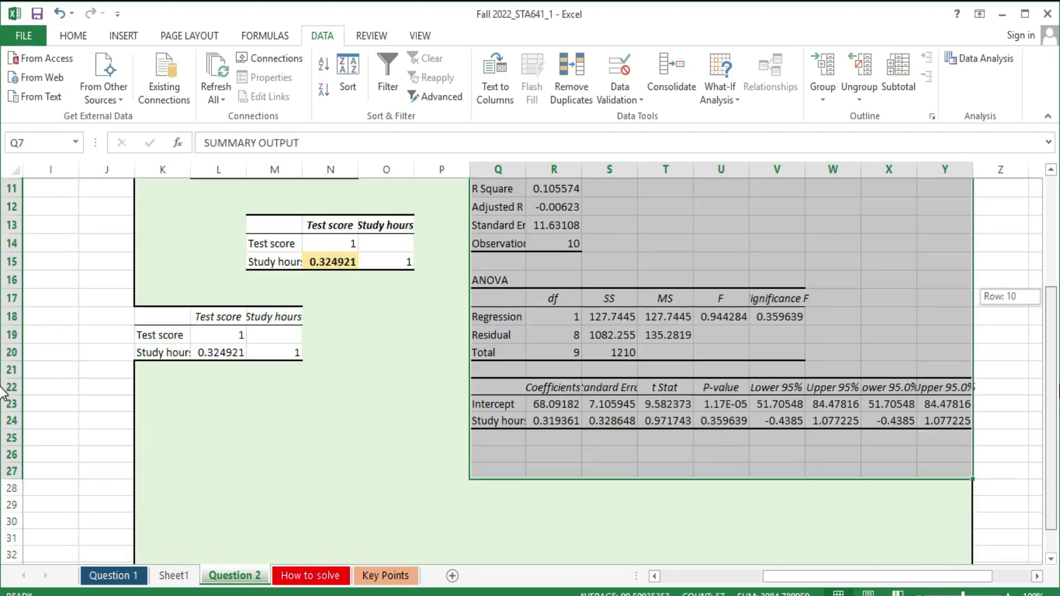
{"action": "left_click", "coordinate": [877, 505]}
{"action": "left_click_drag", "start_coordinate": [1051, 440], "coordinate": [1053, 366]}
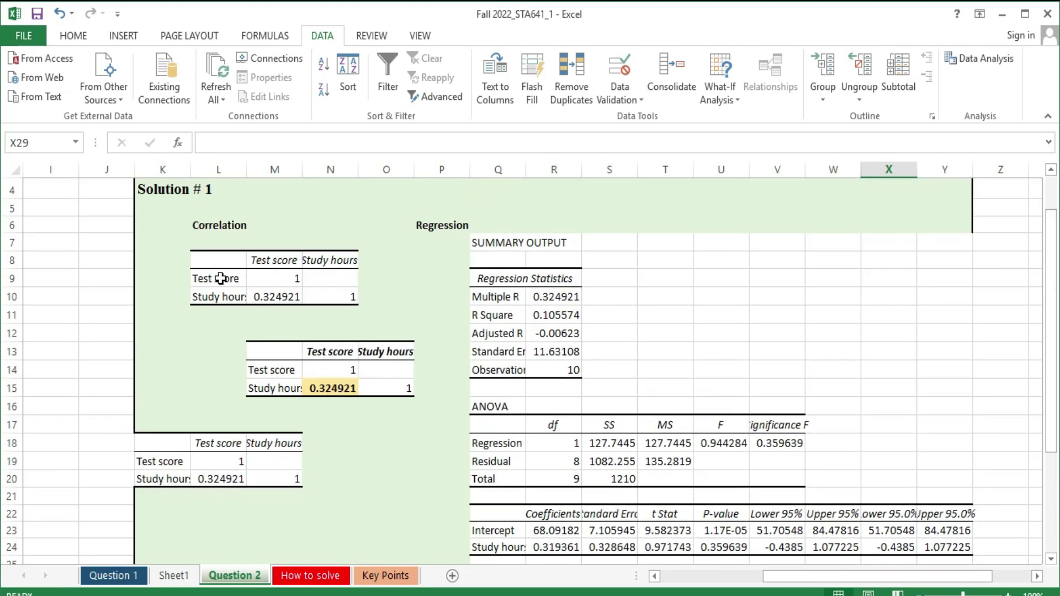
{"action": "left_click_drag", "start_coordinate": [1054, 340], "coordinate": [1056, 439]}
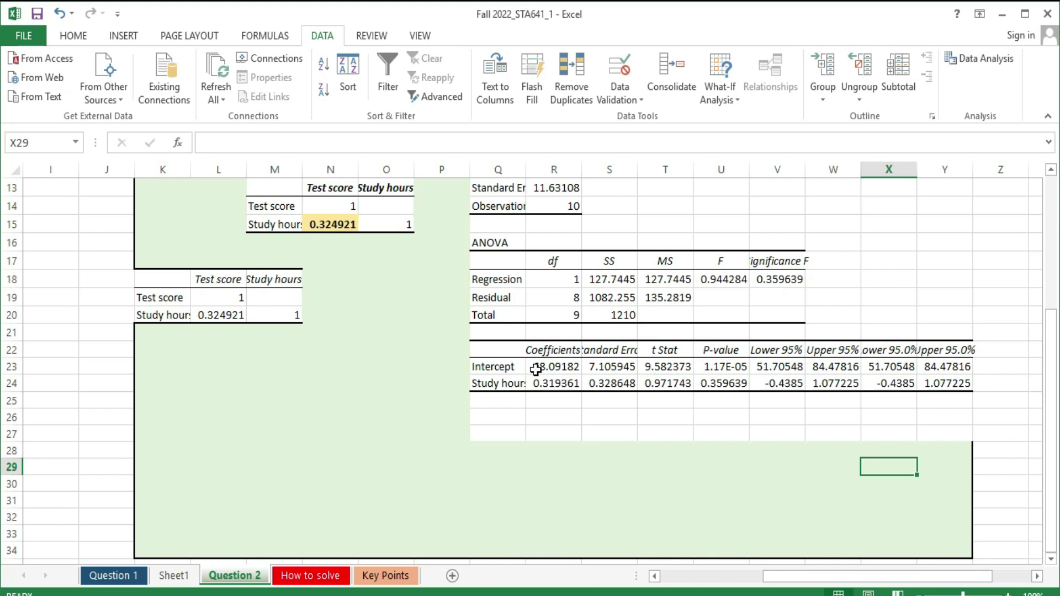
- Make the Intercept (R23) and Study hours (R24) coefficients bold
{"action": "left_click", "coordinate": [540, 367]}
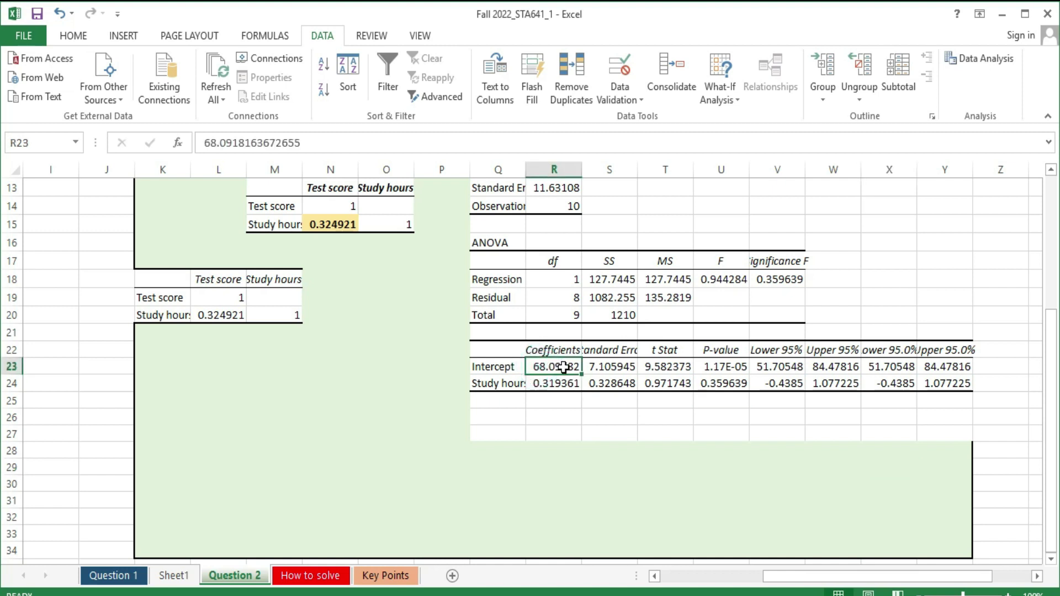
{"action": "left_click", "coordinate": [75, 36]}
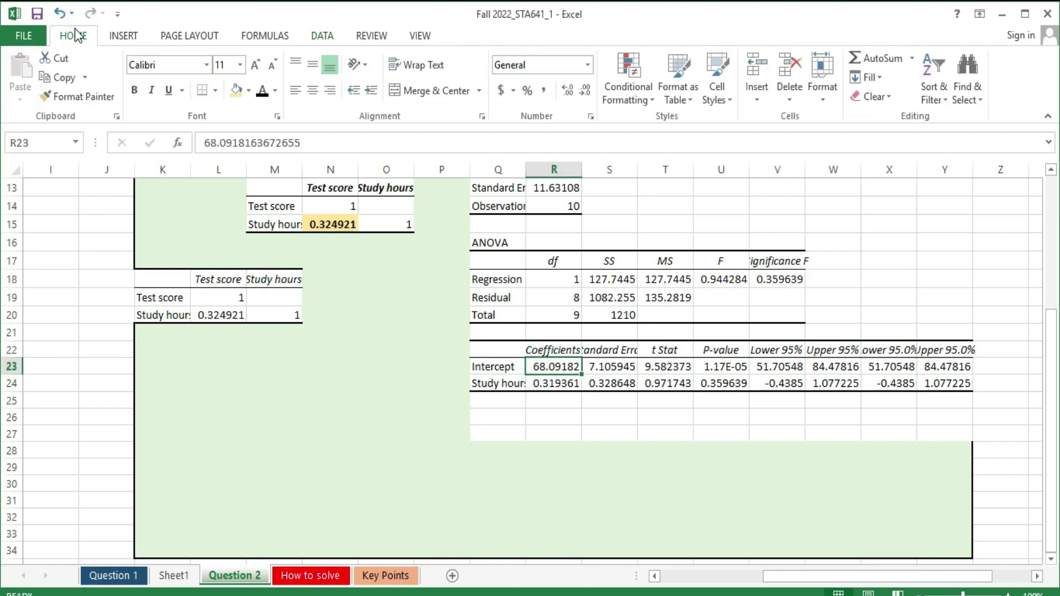
{"action": "left_click", "coordinate": [134, 90]}
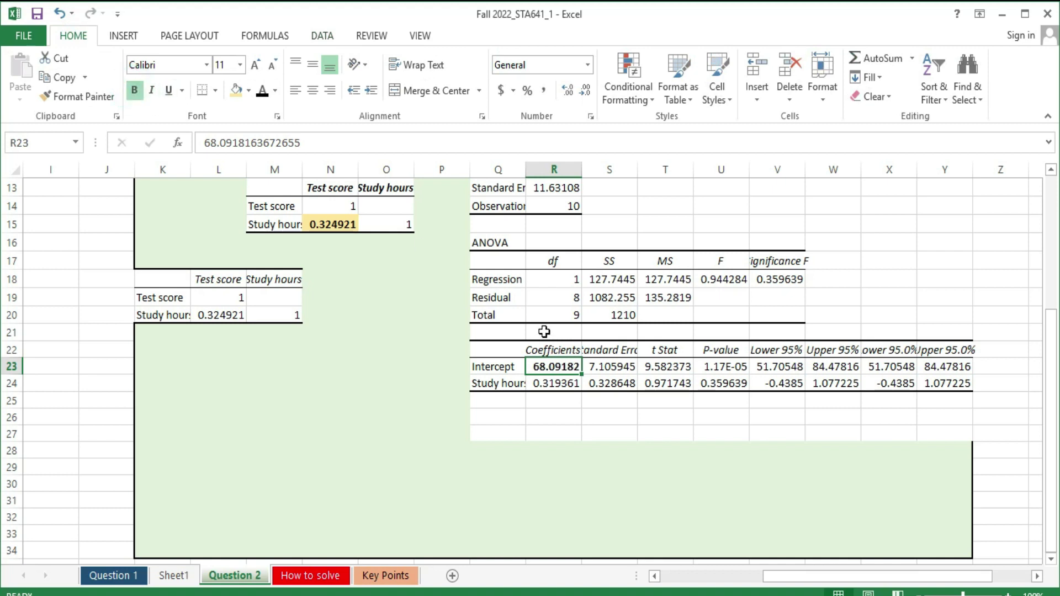
{"action": "left_click", "coordinate": [539, 384]}
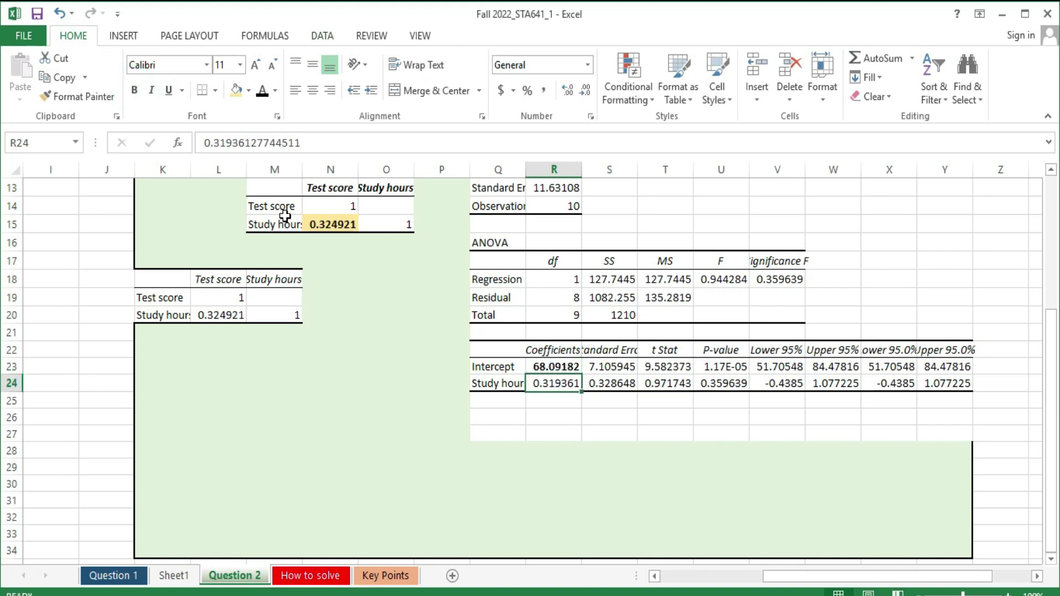
{"action": "left_click", "coordinate": [135, 92]}
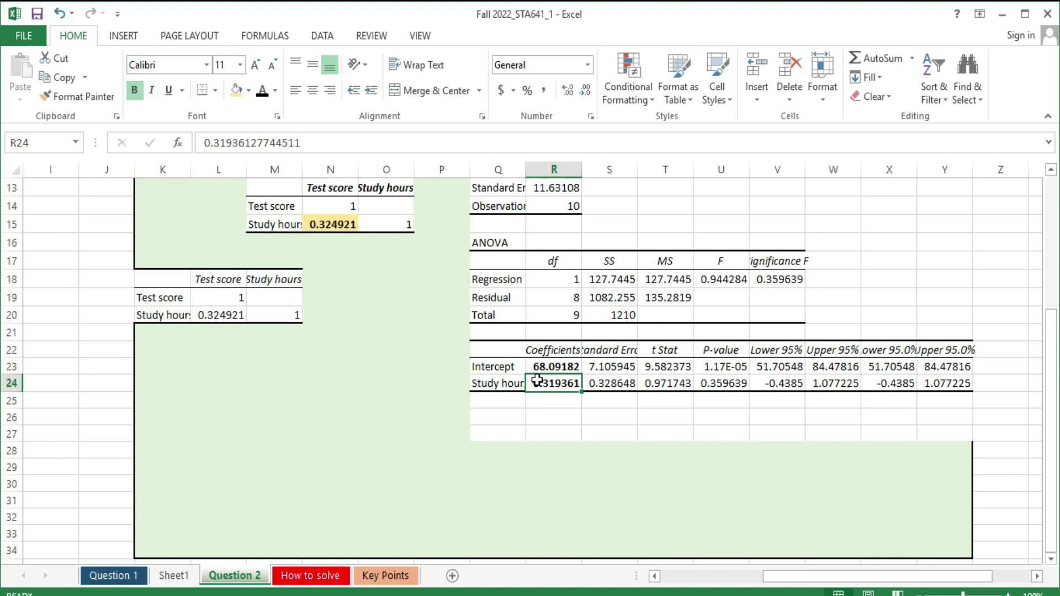
- Fill the Intercept and Study hours coefficient cells orange
{"action": "left_click", "coordinate": [562, 365]}
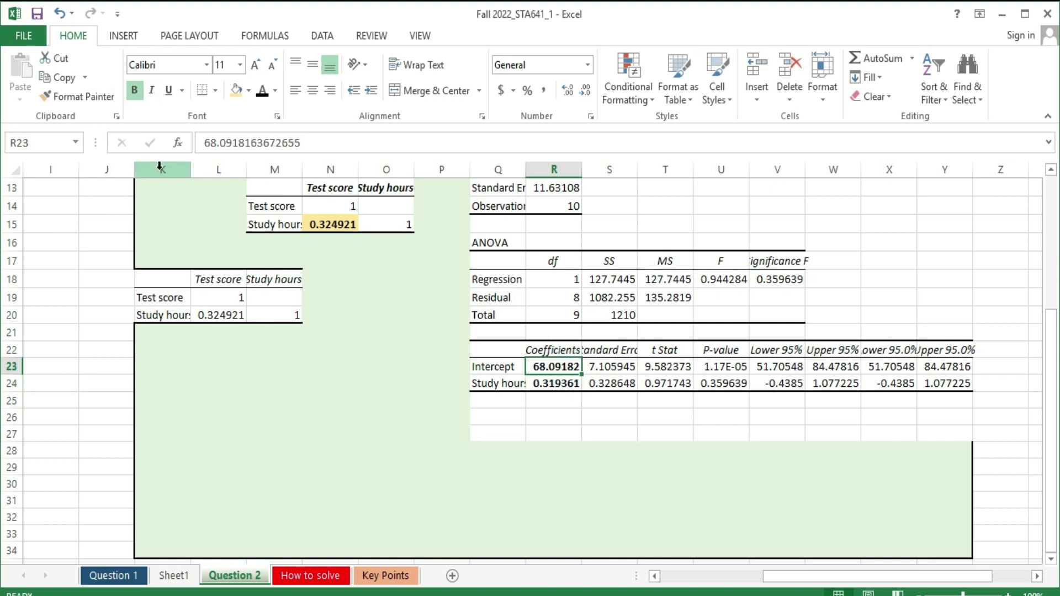
{"action": "left_click", "coordinate": [252, 92]}
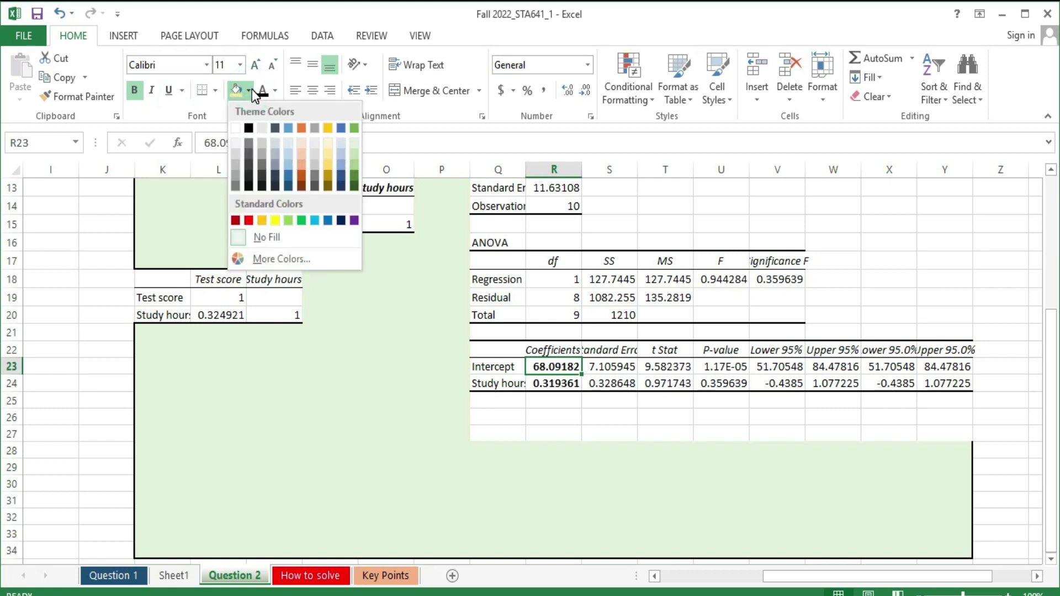
{"action": "left_click", "coordinate": [302, 128]}
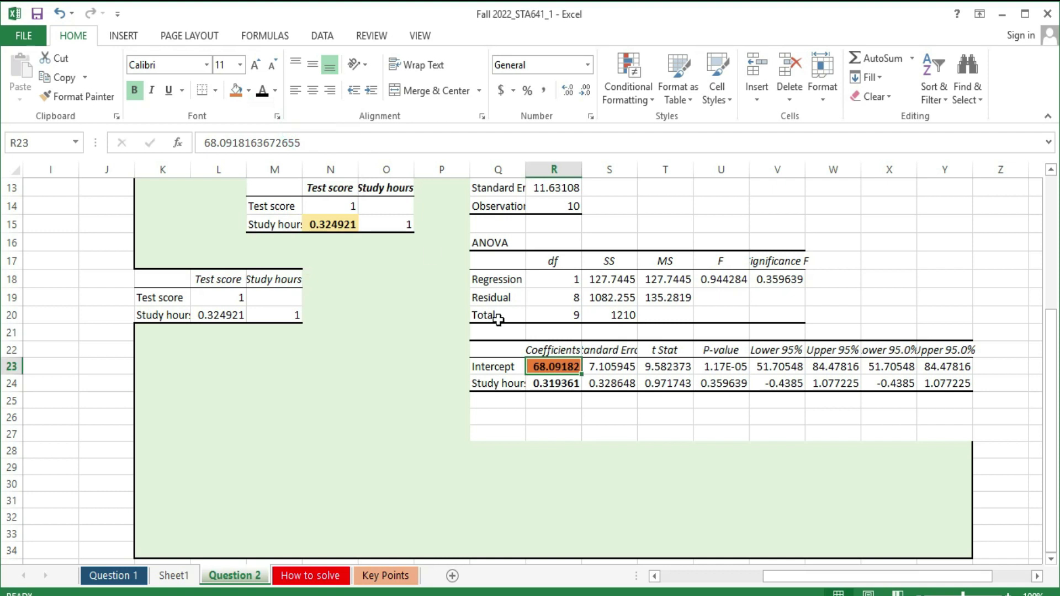
{"action": "left_click", "coordinate": [546, 381]}
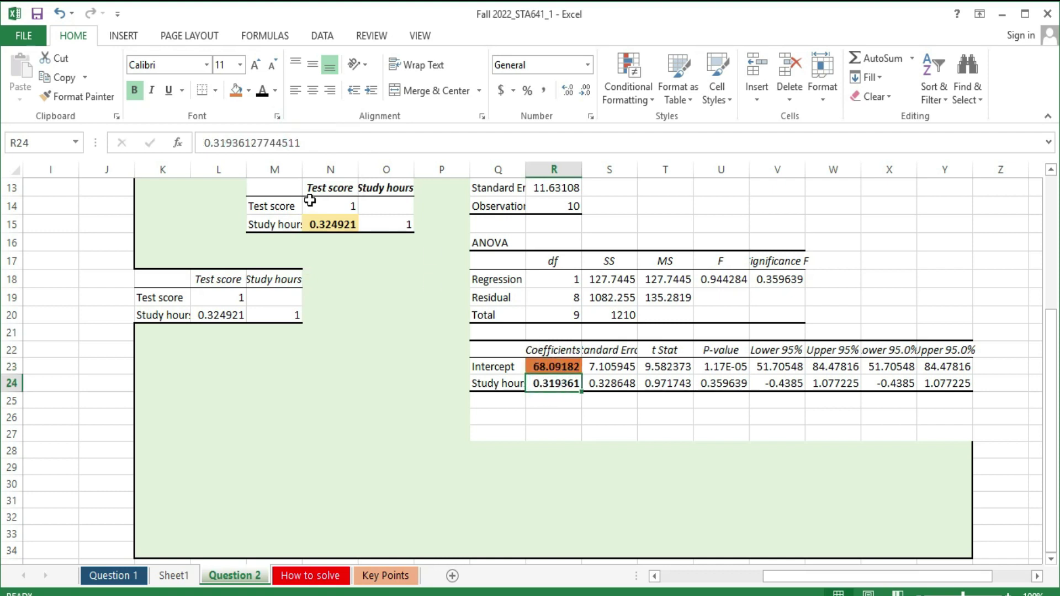
{"action": "left_click", "coordinate": [250, 91]}
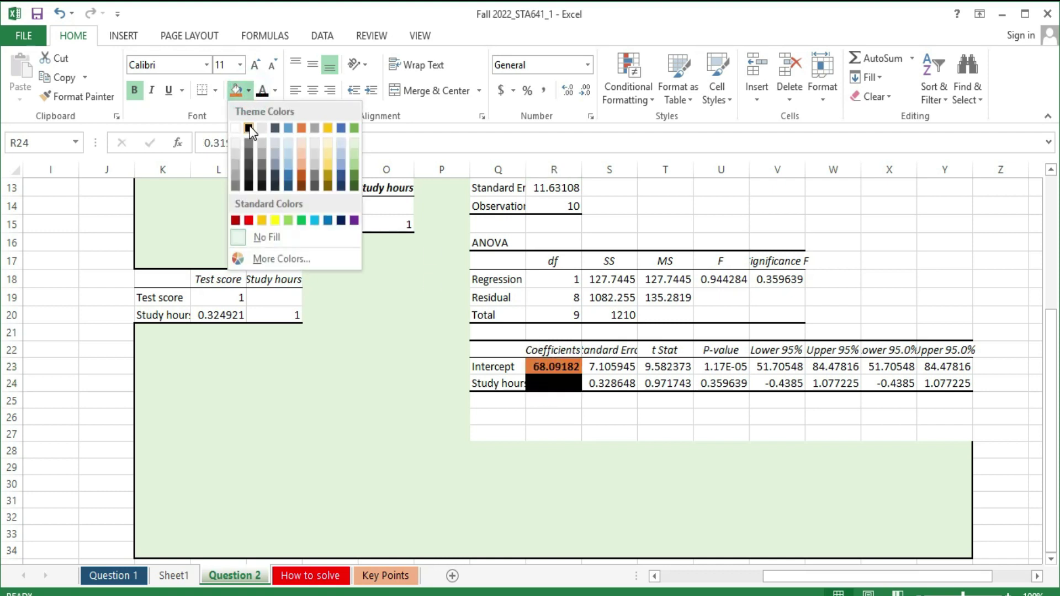
{"action": "left_click", "coordinate": [302, 128]}
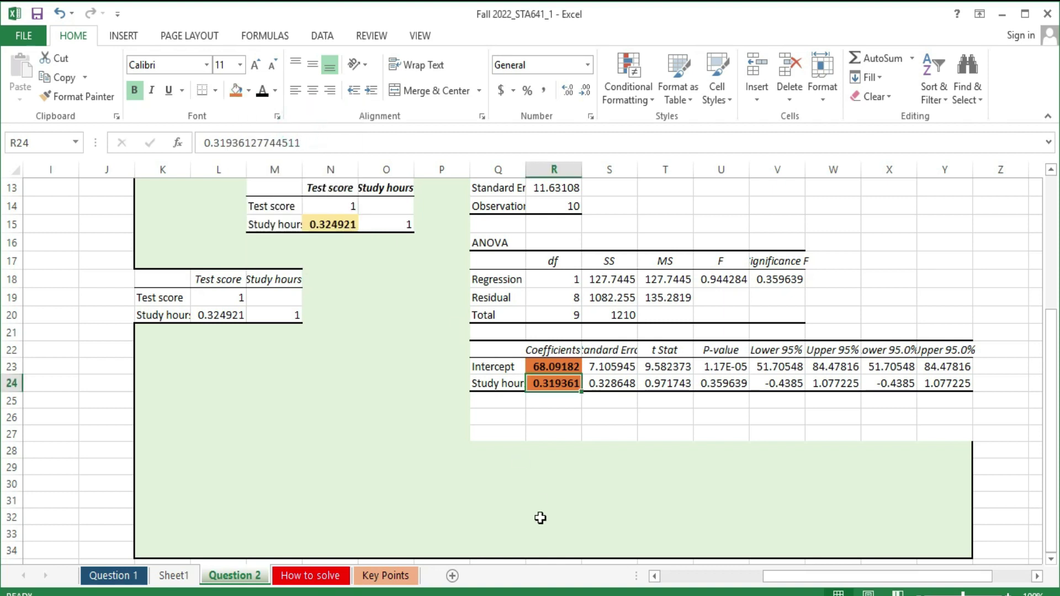
{"action": "left_click", "coordinate": [519, 499]}
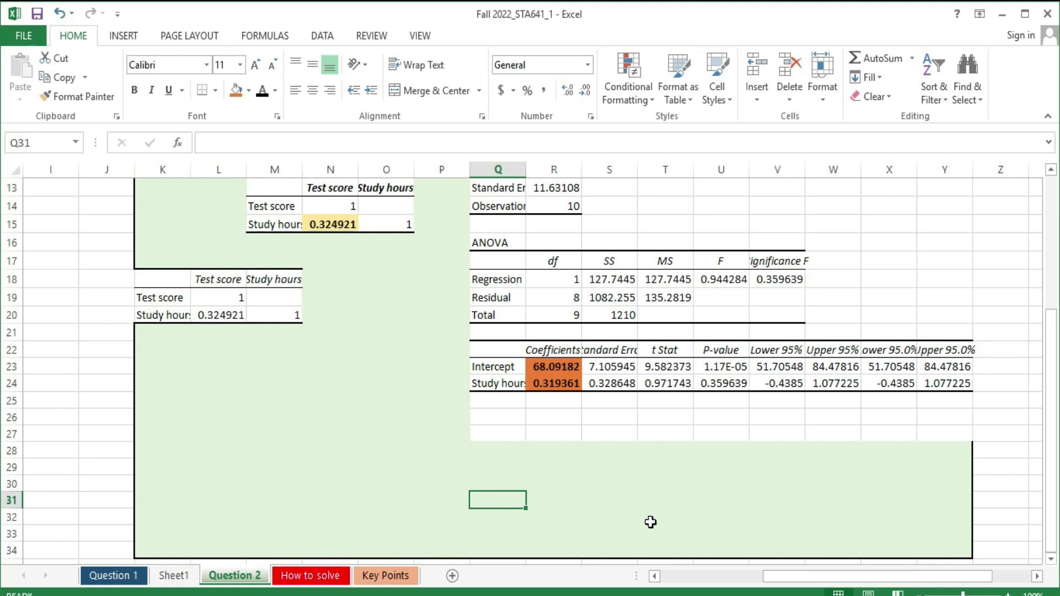
- Write 'Test score =' in Q31 and the equation 68.091+0.3193*(studyhours) in R31
{"action": "type", "text": "T"}
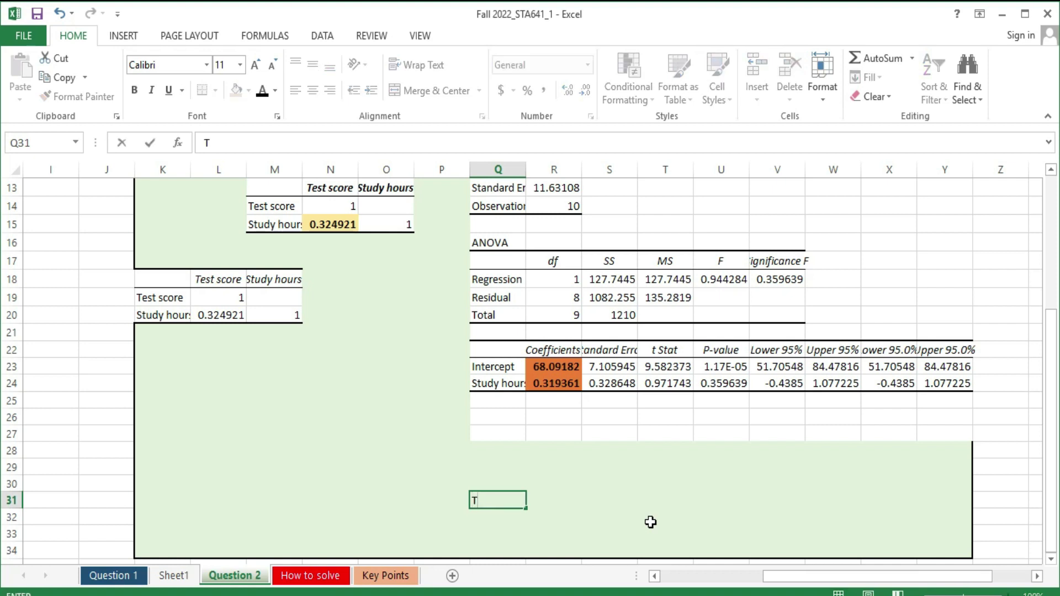
{"action": "type", "text": "est score"}
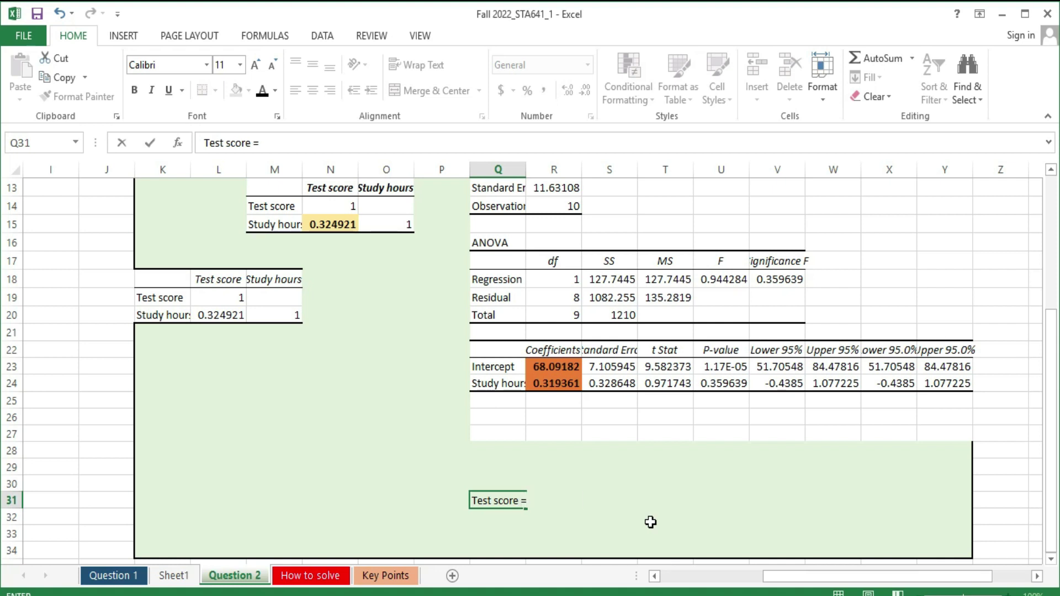
{"action": "type", "text": " ="}
{"action": "left_click", "coordinate": [559, 368]}
{"action": "left_click", "coordinate": [542, 500]}
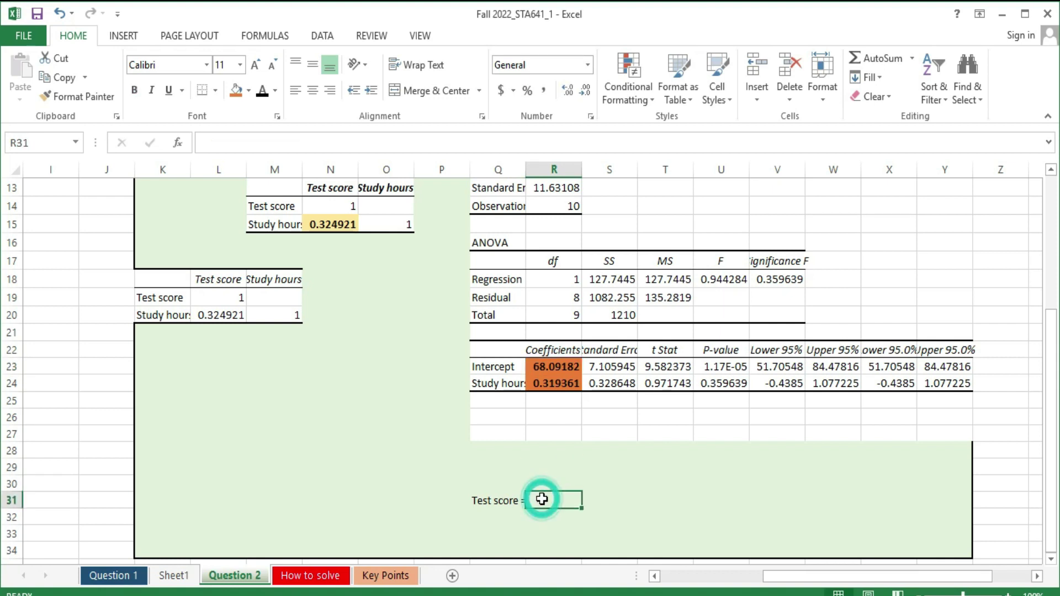
{"action": "type", "text": "68.091+0."}
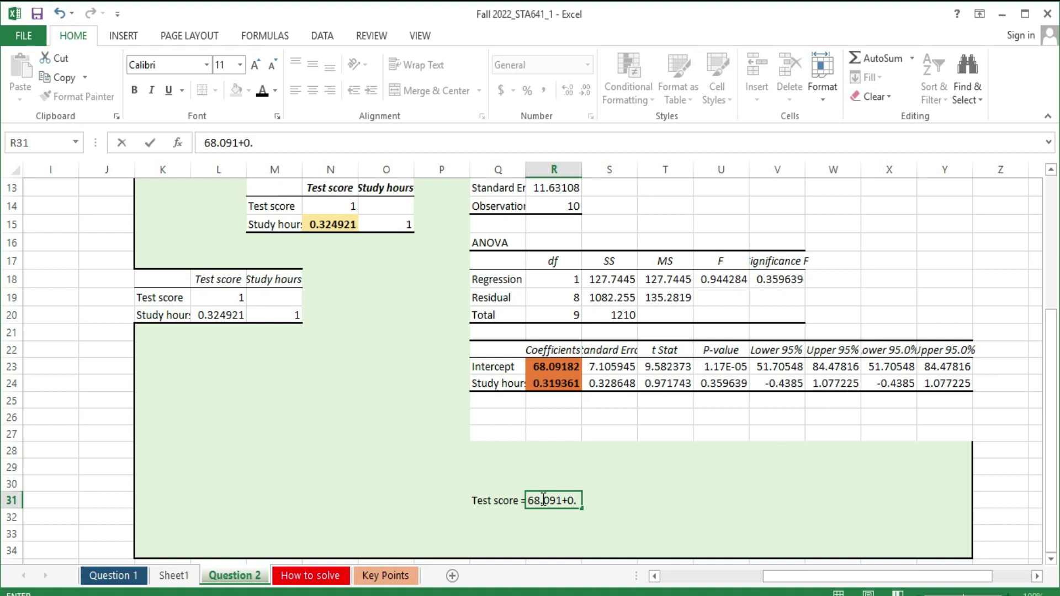
{"action": "type", "text": "319"}
{"action": "type", "text": "udyhours)"}
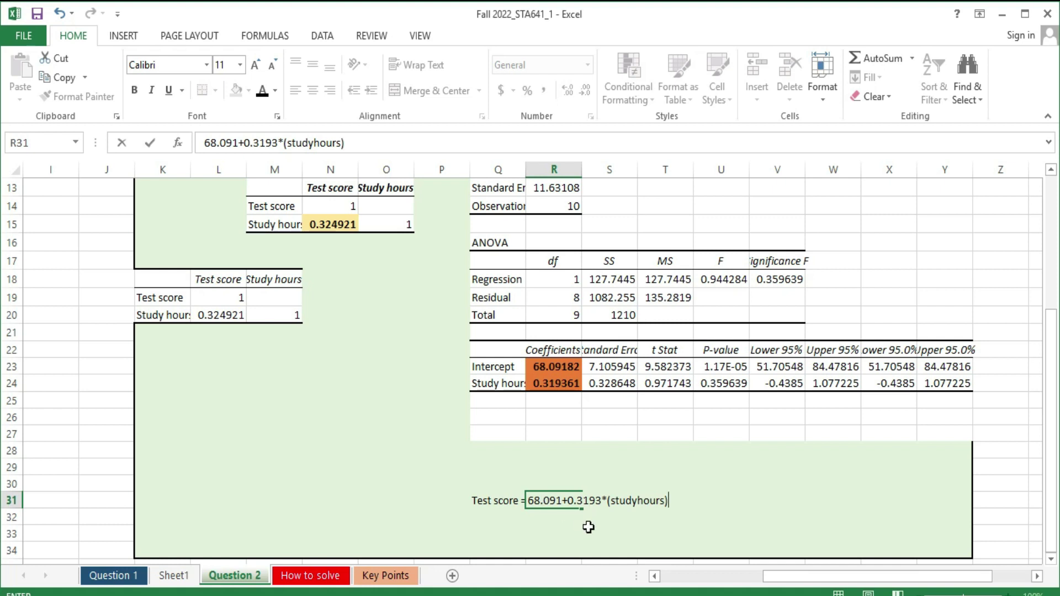
{"action": "left_click_drag", "start_coordinate": [1052, 473], "coordinate": [1052, 301]}
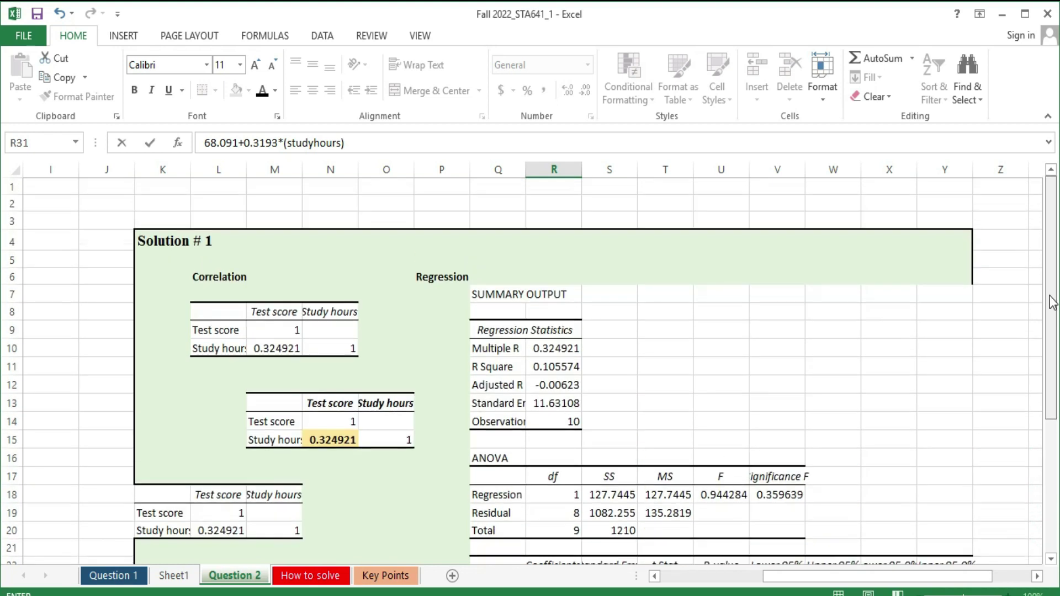
- Widen columns Q and R so the regression statistics labels and values fit
{"action": "left_click", "coordinate": [535, 335]}
{"action": "left_click", "coordinate": [516, 310]}
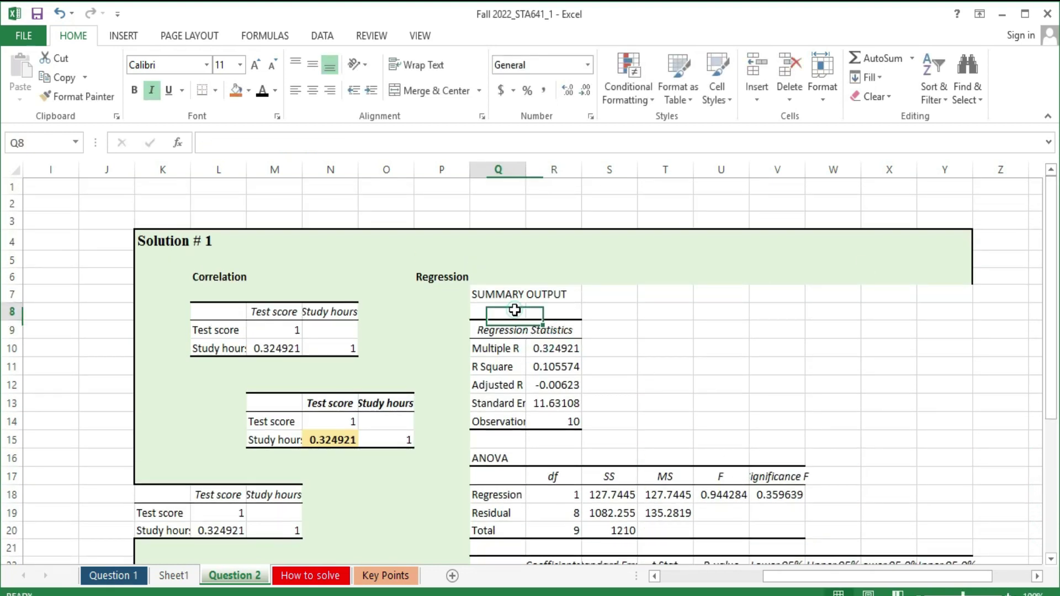
{"action": "left_click_drag", "start_coordinate": [527, 171], "coordinate": [556, 173]}
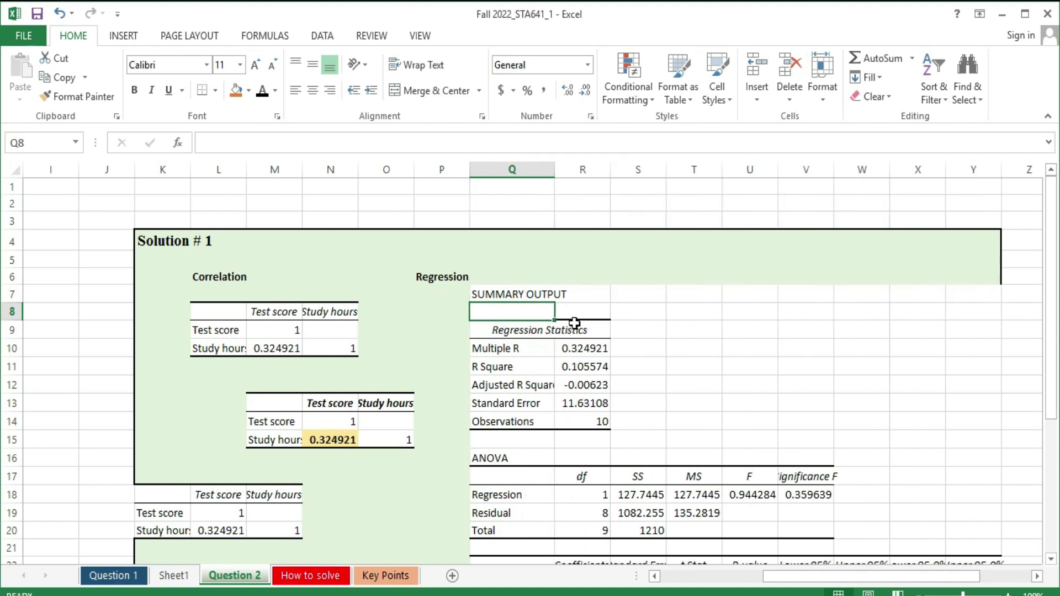
{"action": "left_click", "coordinate": [586, 307]}
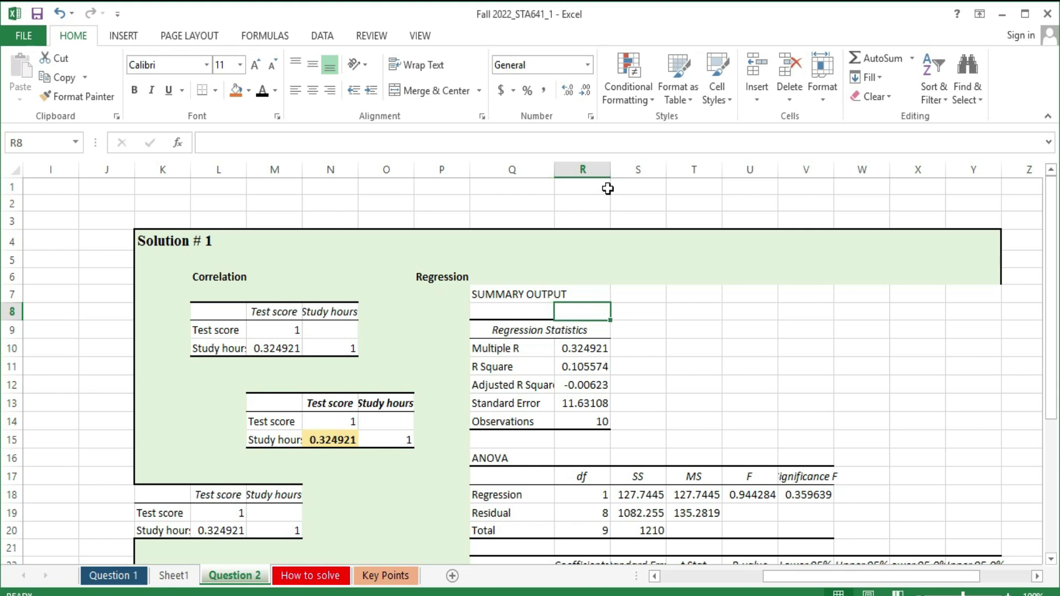
{"action": "left_click_drag", "start_coordinate": [610, 172], "coordinate": [638, 172]}
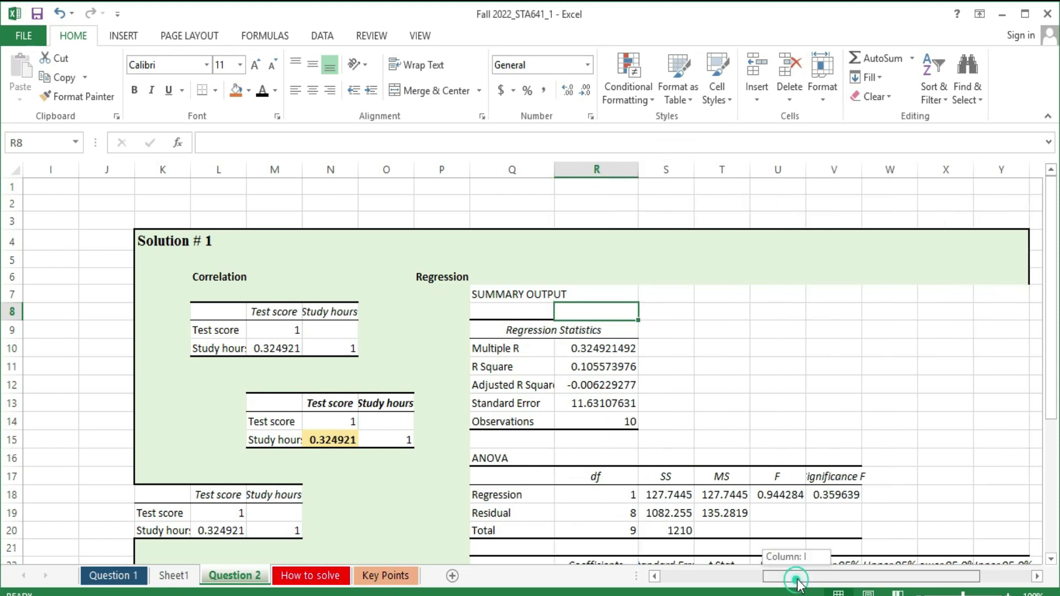
{"action": "left_click_drag", "start_coordinate": [795, 577], "coordinate": [809, 577]}
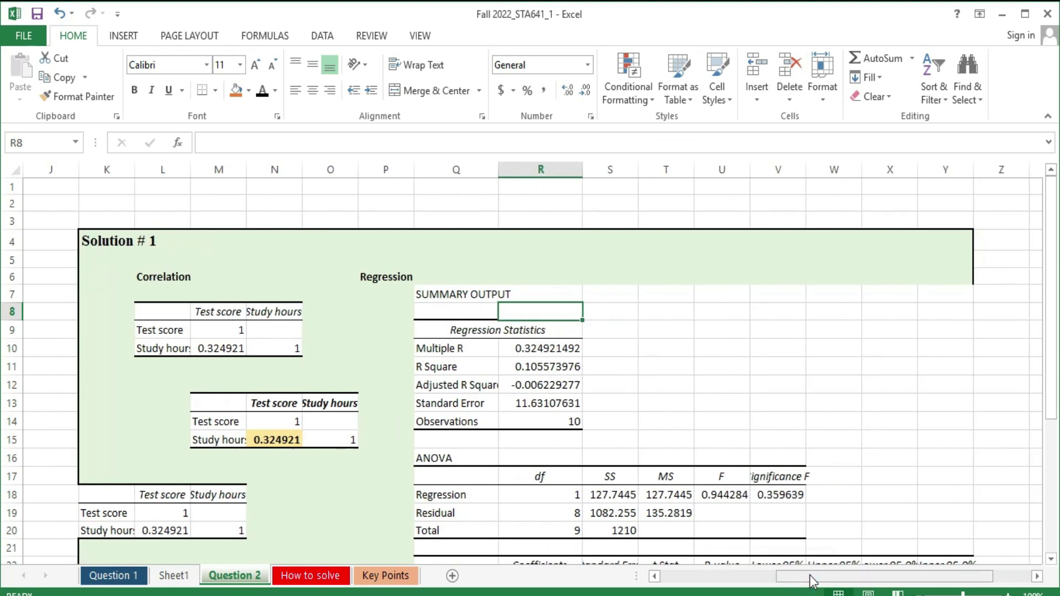
- Widen columns S, T and V so the SS, MS and Significance F values show fully
{"action": "left_click", "coordinate": [612, 274]}
{"action": "left_click_drag", "start_coordinate": [639, 172], "coordinate": [670, 173]}
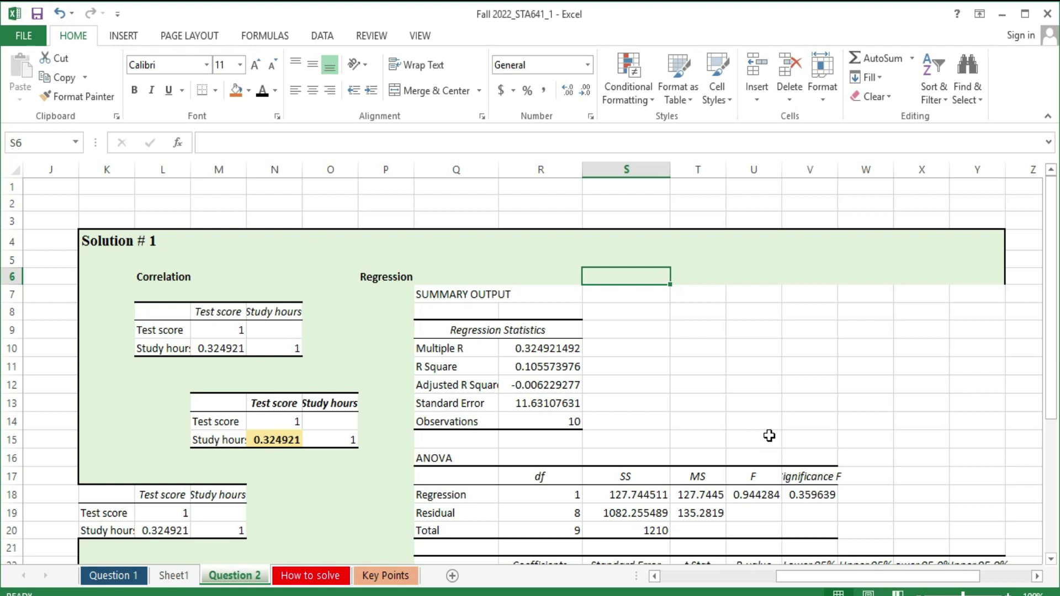
{"action": "left_click_drag", "start_coordinate": [863, 577], "coordinate": [864, 578]}
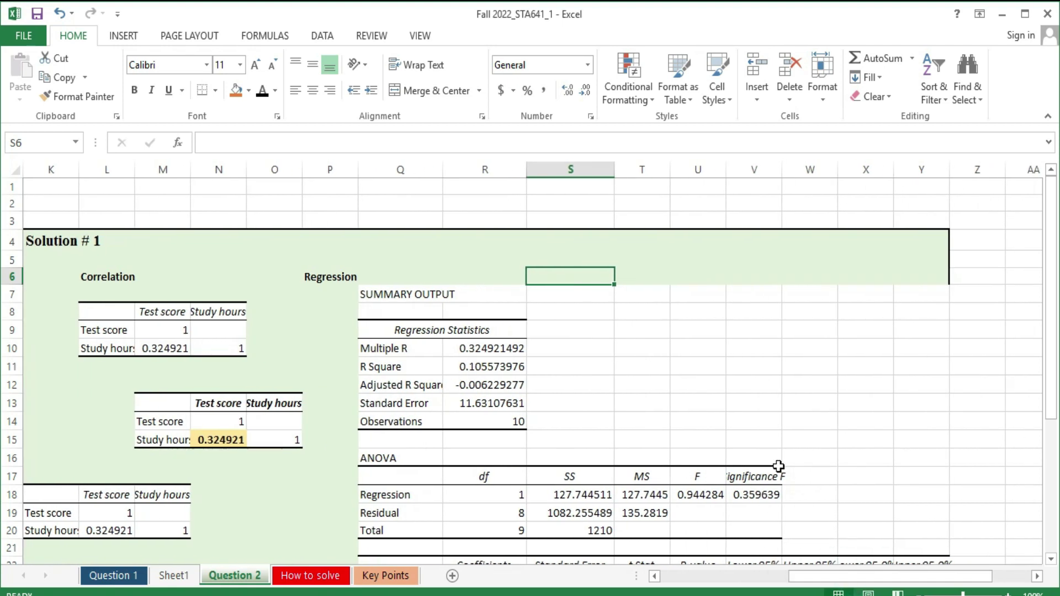
{"action": "left_click", "coordinate": [638, 190]}
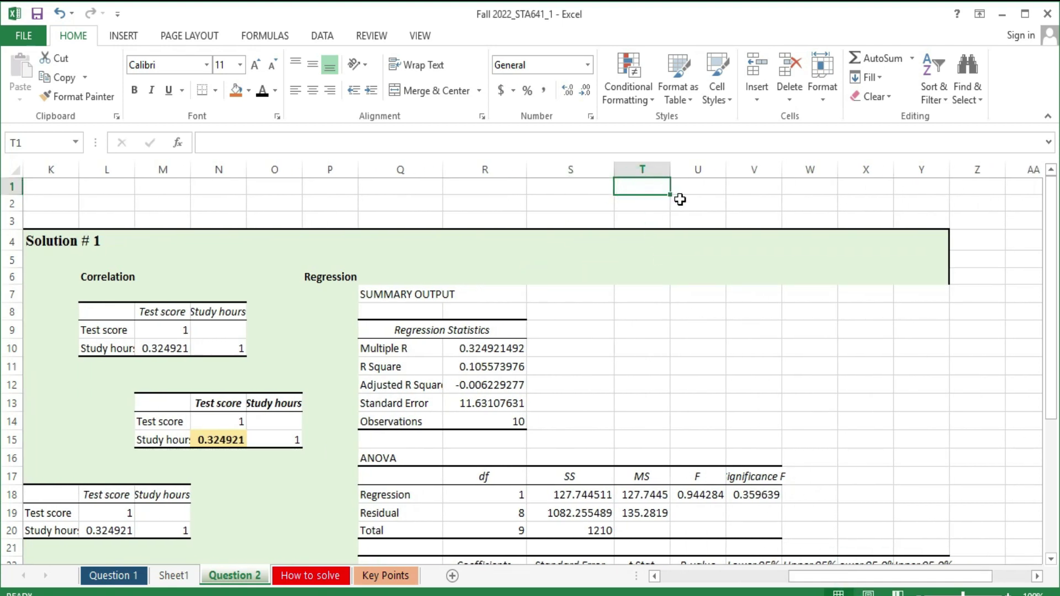
{"action": "left_click_drag", "start_coordinate": [671, 171], "coordinate": [696, 176]}
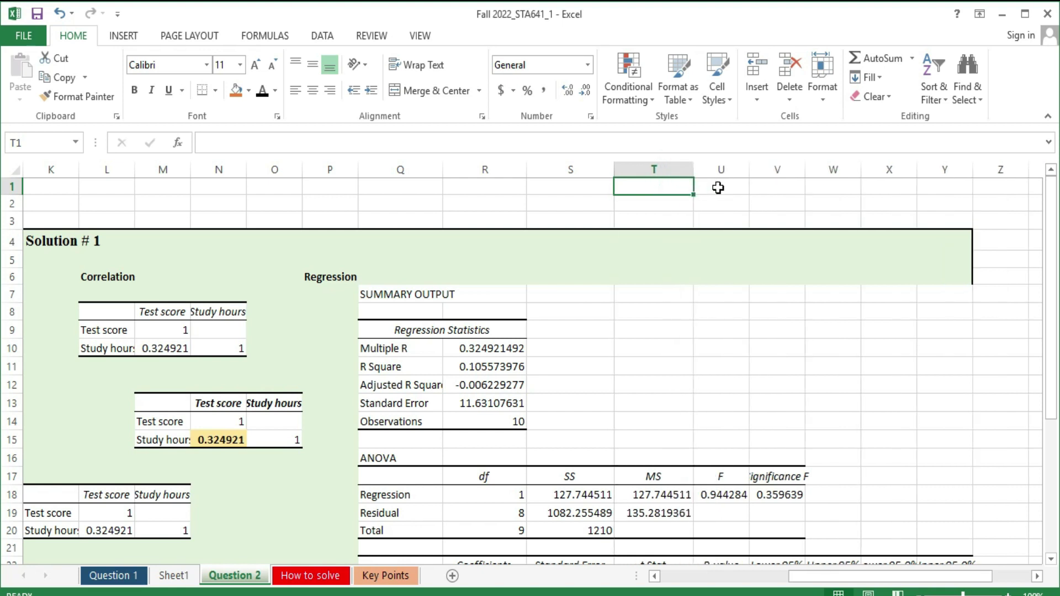
{"action": "left_click", "coordinate": [718, 189]}
{"action": "left_click", "coordinate": [780, 190]}
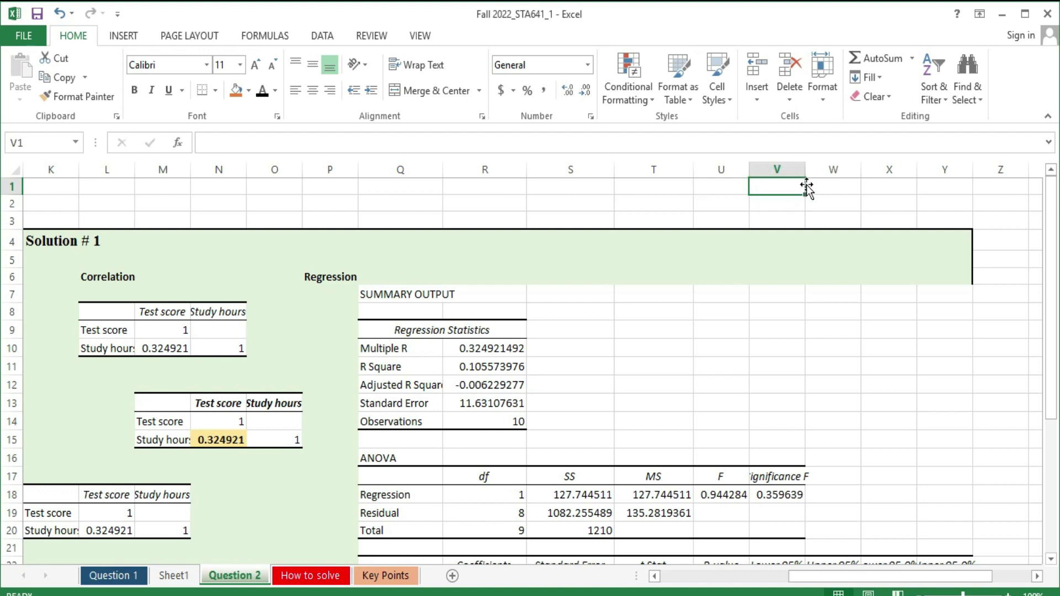
{"action": "left_click_drag", "start_coordinate": [806, 175], "coordinate": [838, 176]}
{"action": "left_click_drag", "start_coordinate": [1051, 356], "coordinate": [1058, 442]}
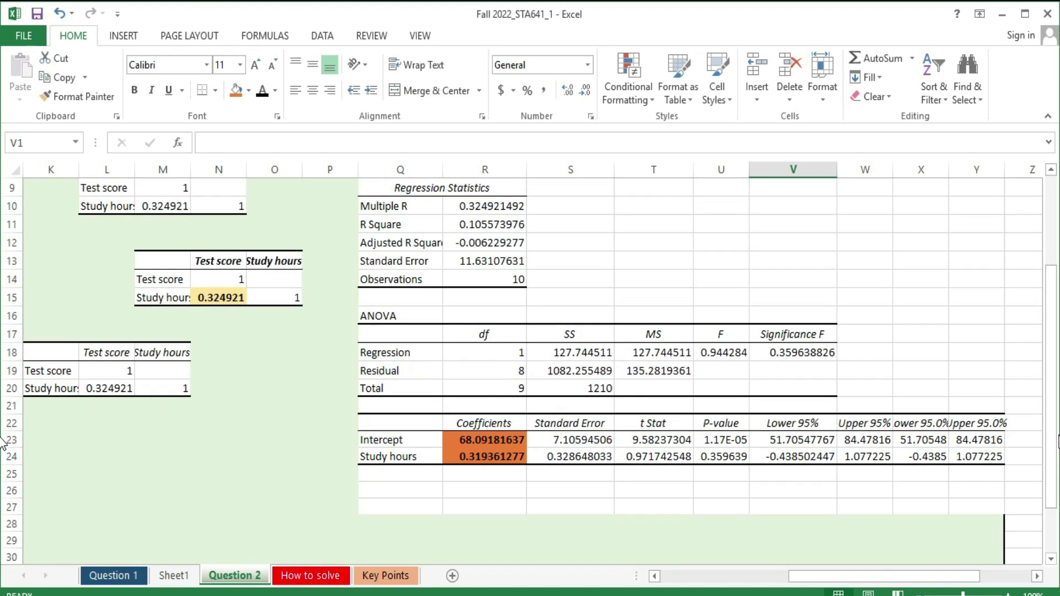